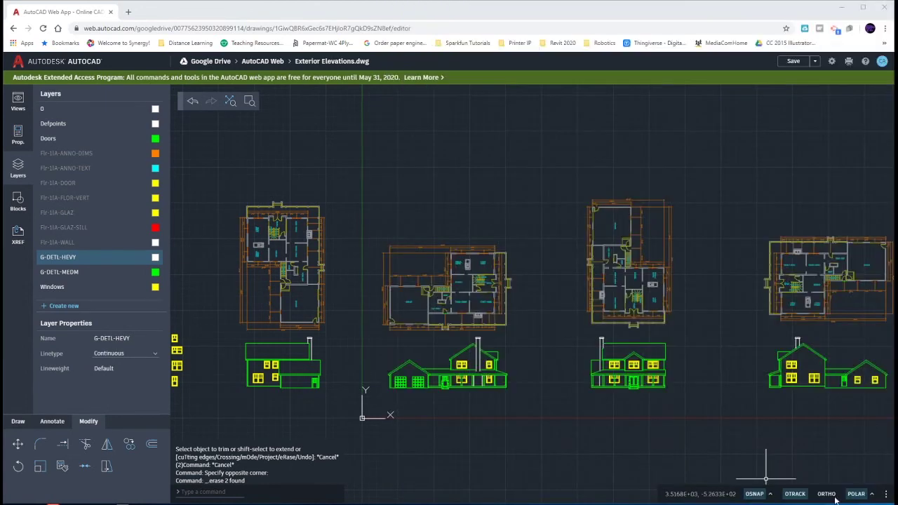
Create a new layer named Railing in the exterior elevations drawing.
scroll(851, 379, "up", 5)
scroll(475, 414, "up", 3)
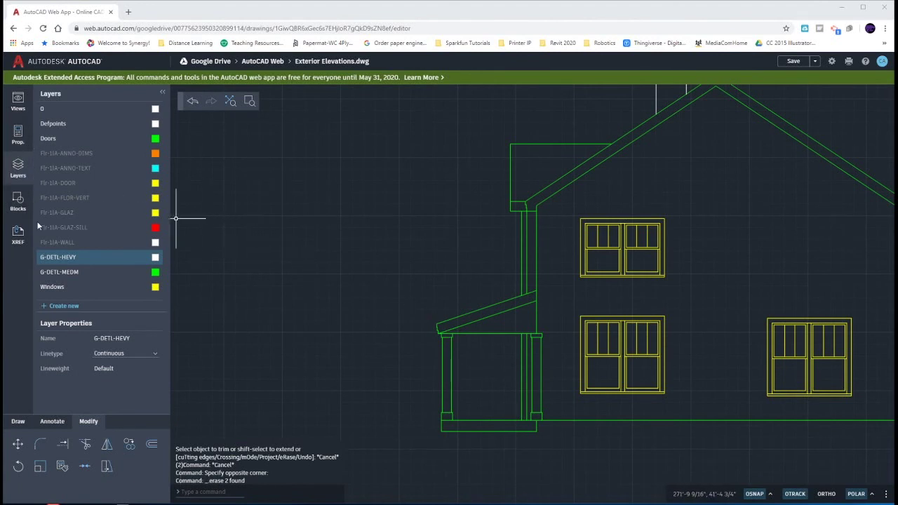
left_click(56, 307)
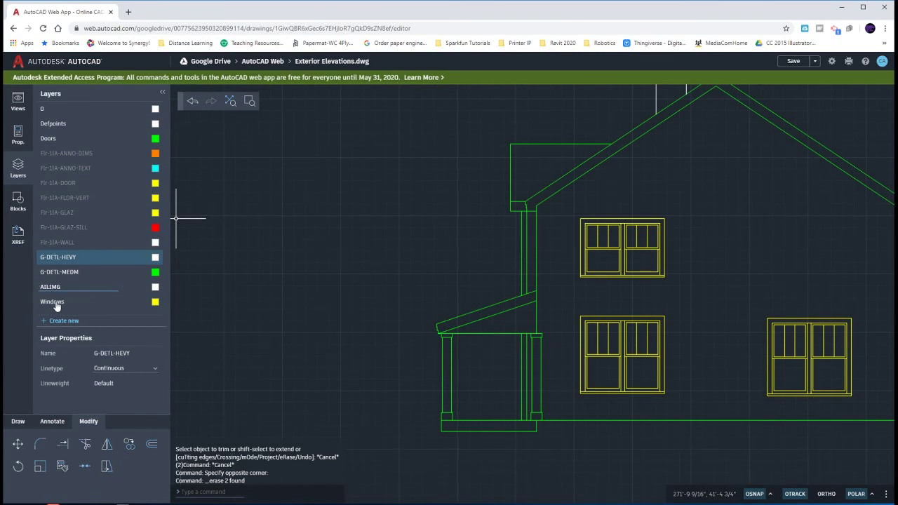
key("BackSpace")
key("BackSpace")
type("Railing")
key("Return")
Set the Railing layer's color to red and make it the current layer.
left_click(153, 288)
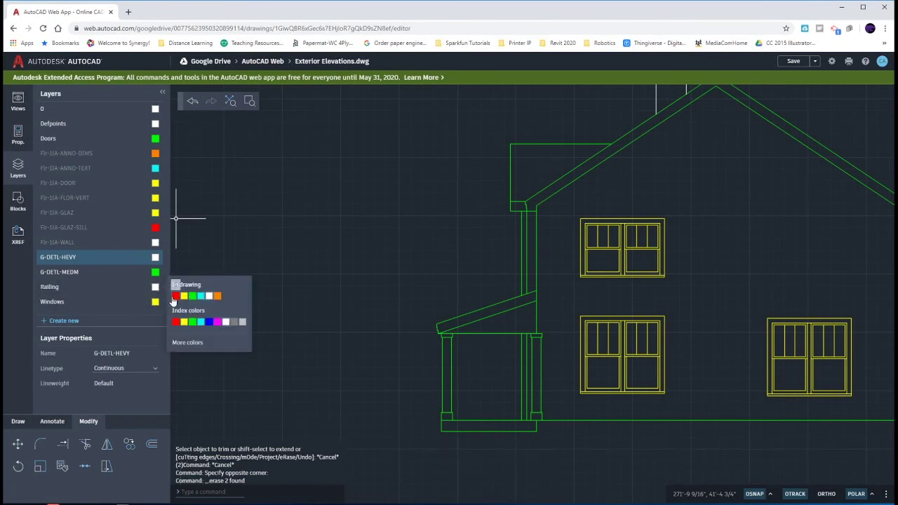
left_click(175, 295)
left_click(105, 289)
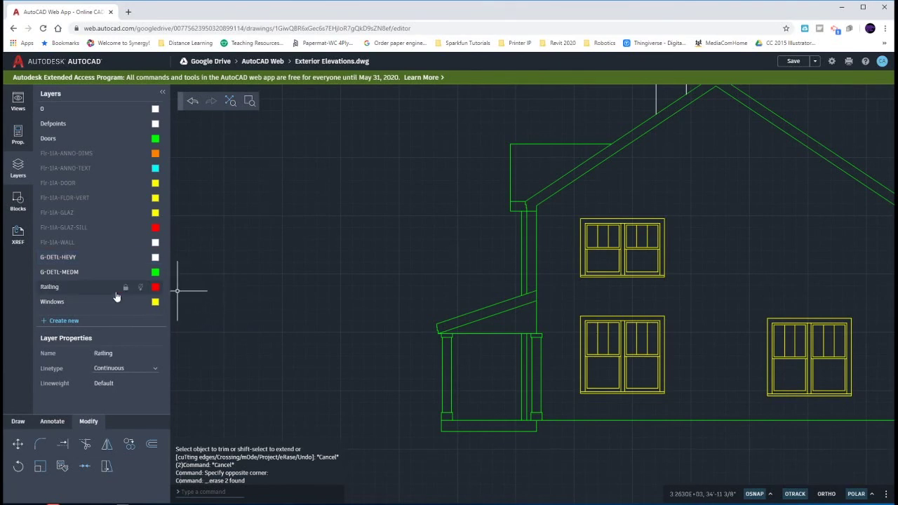
scroll(505, 421, "up", 3)
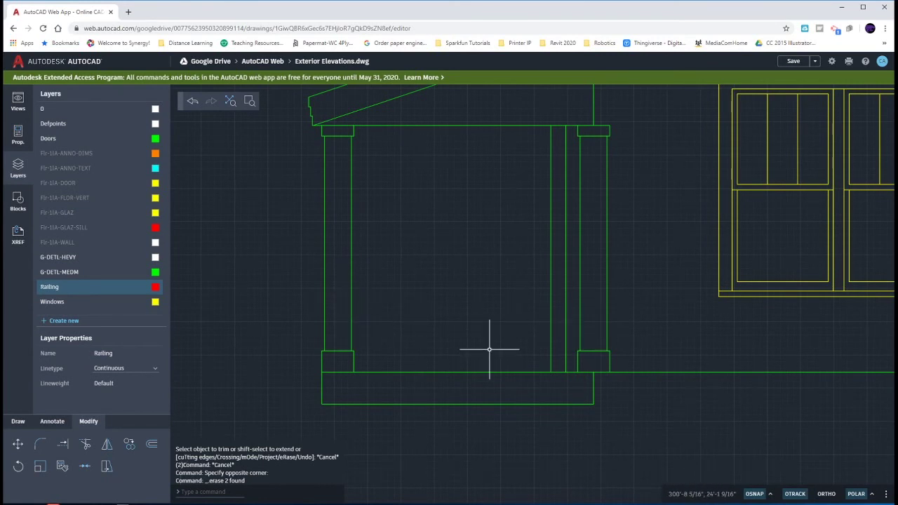
middle_click_drag(485, 338, 481, 312)
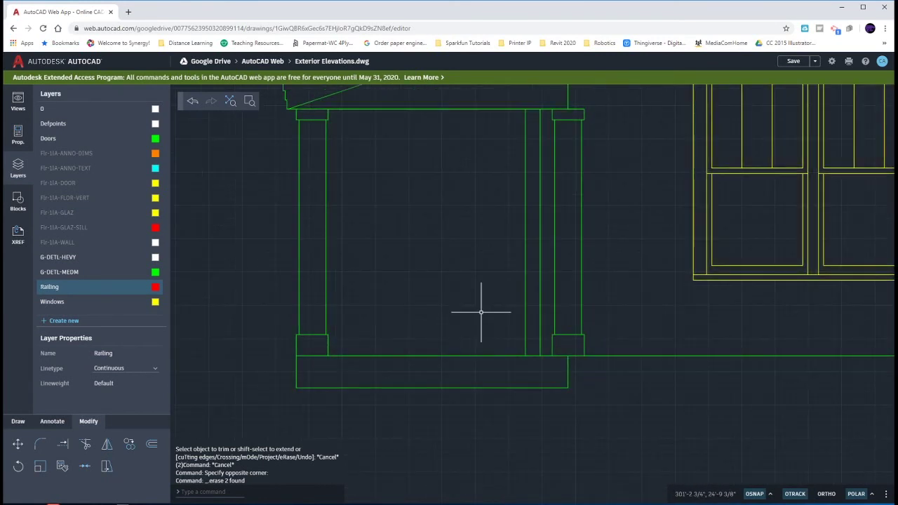
left_click(547, 295)
left_click(505, 268)
scroll(423, 452, "down", 2)
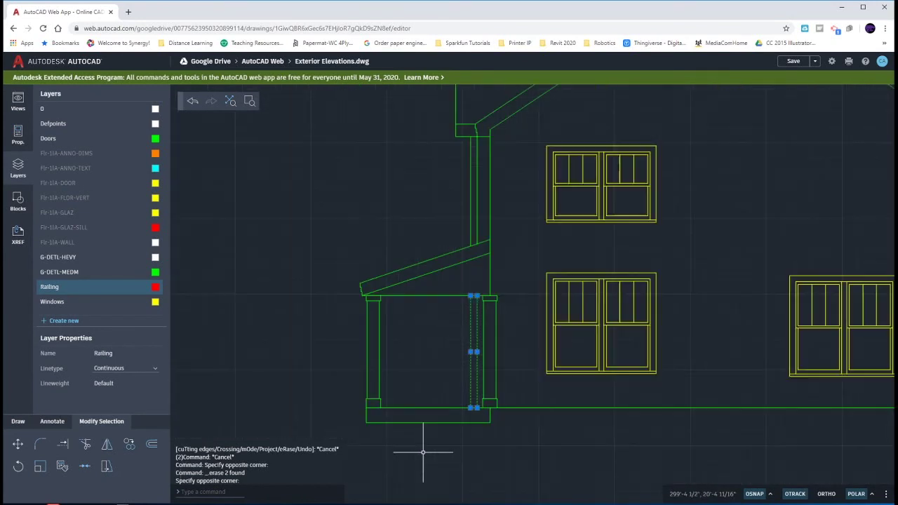
left_click(477, 219)
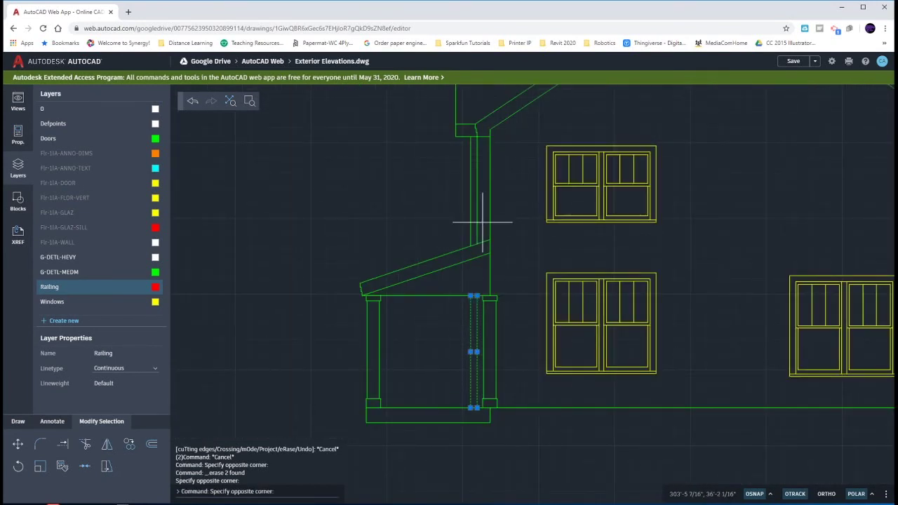
left_click(453, 205)
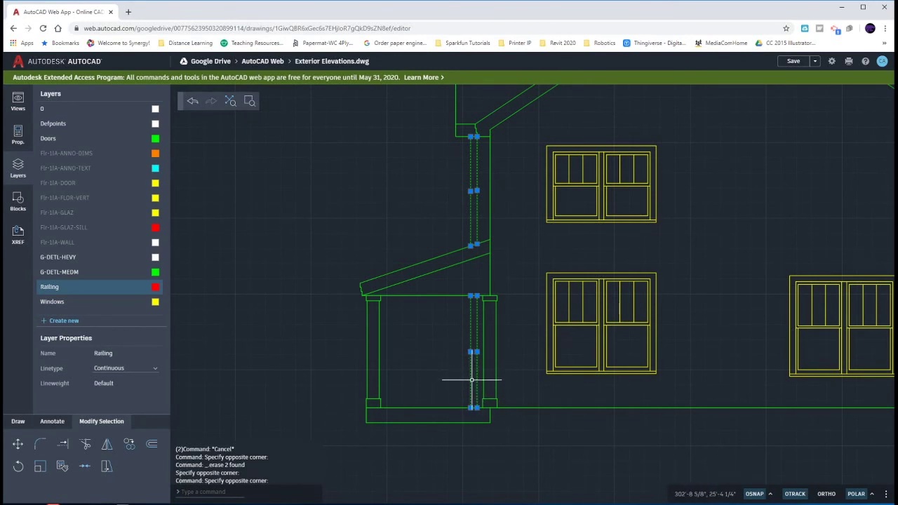
key("Escape")
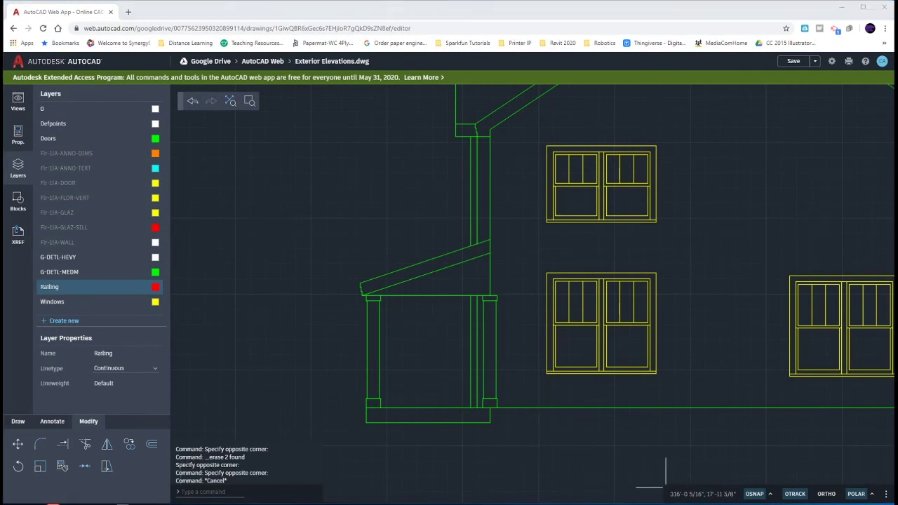
Switch to the Lesson 5 PDF in Adobe Acrobat and examine Figure 5-4.8 for the north railing's board, spacing and rail dimensions.
scroll(592, 375, "down", 5)
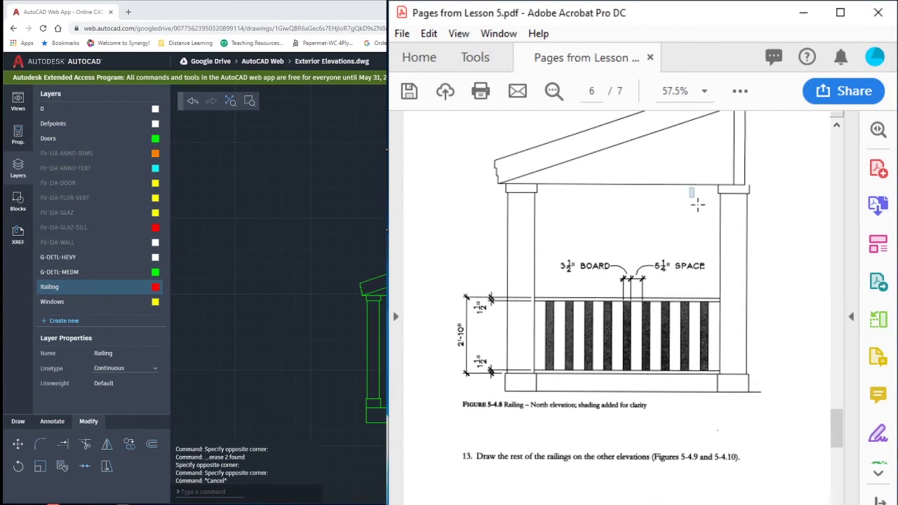
left_click_drag(689, 186, 712, 378)
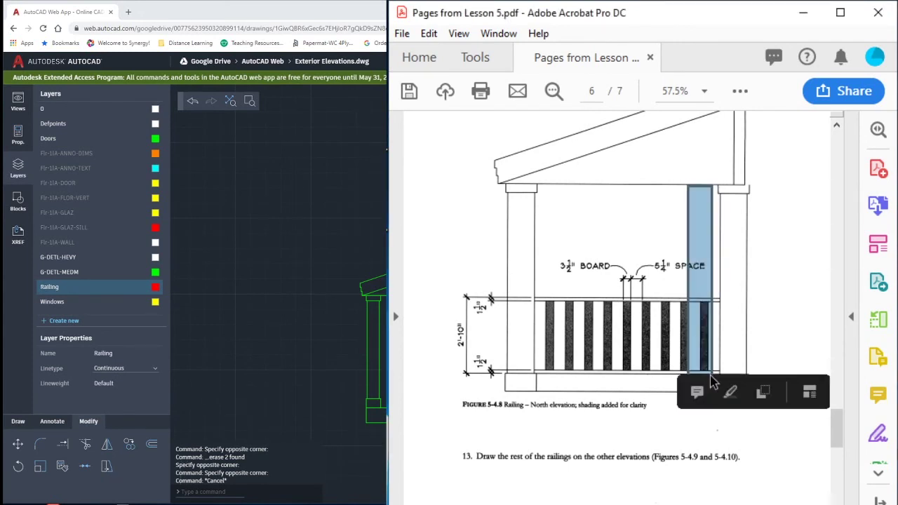
left_click(649, 238)
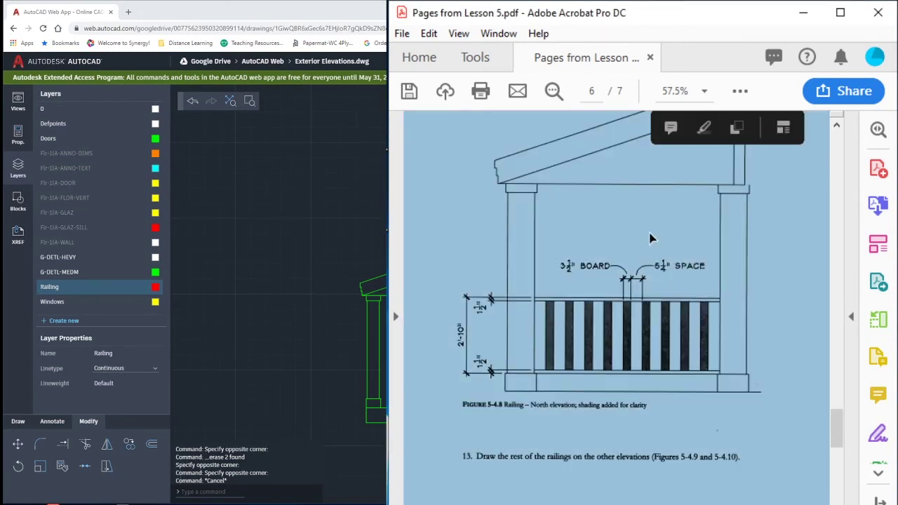
left_click(686, 258)
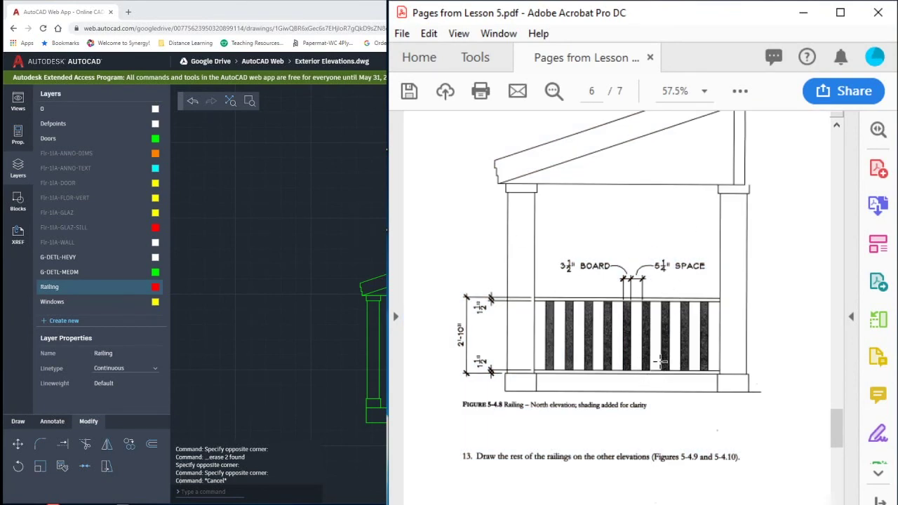
scroll(655, 309, "up", 3, "ctrl")
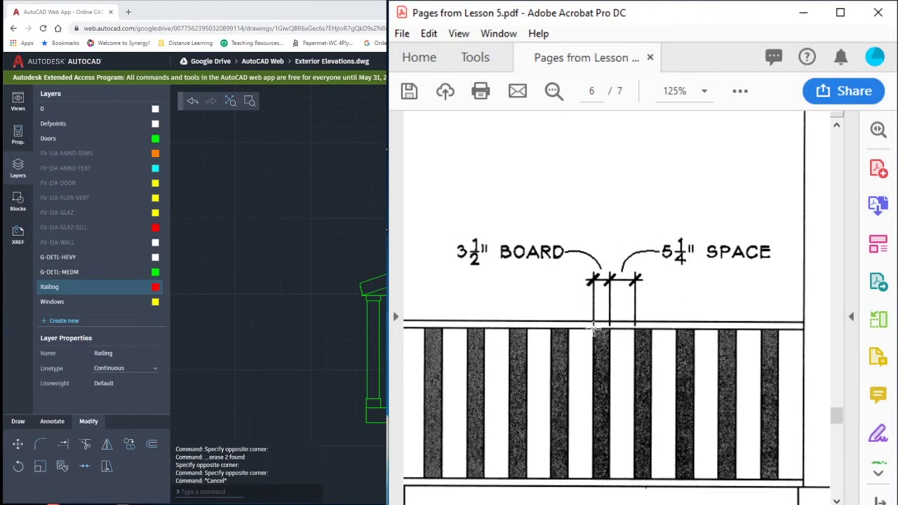
left_click_drag(593, 326, 610, 484)
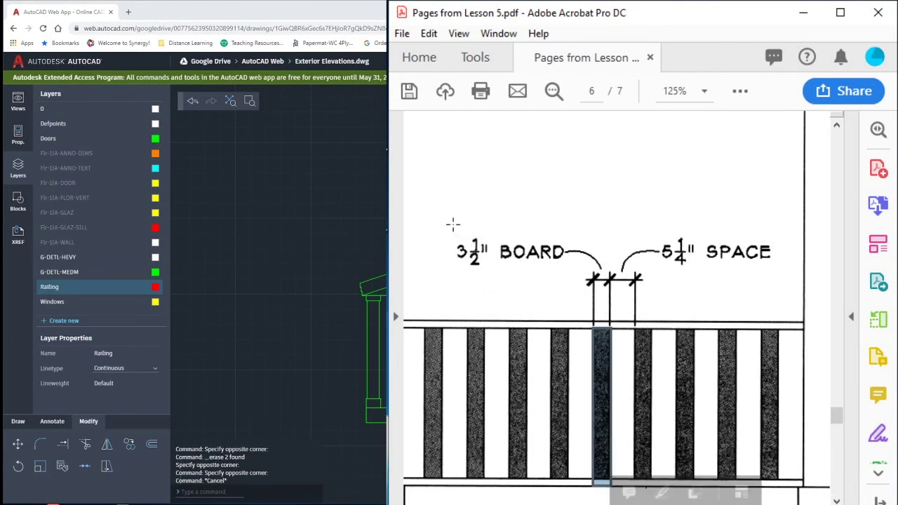
left_click_drag(452, 223, 579, 286)
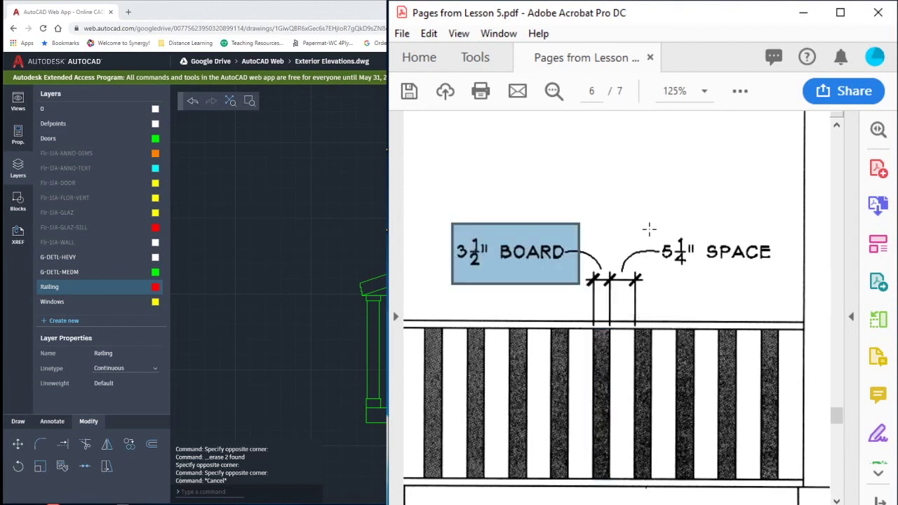
left_click_drag(648, 228, 789, 279)
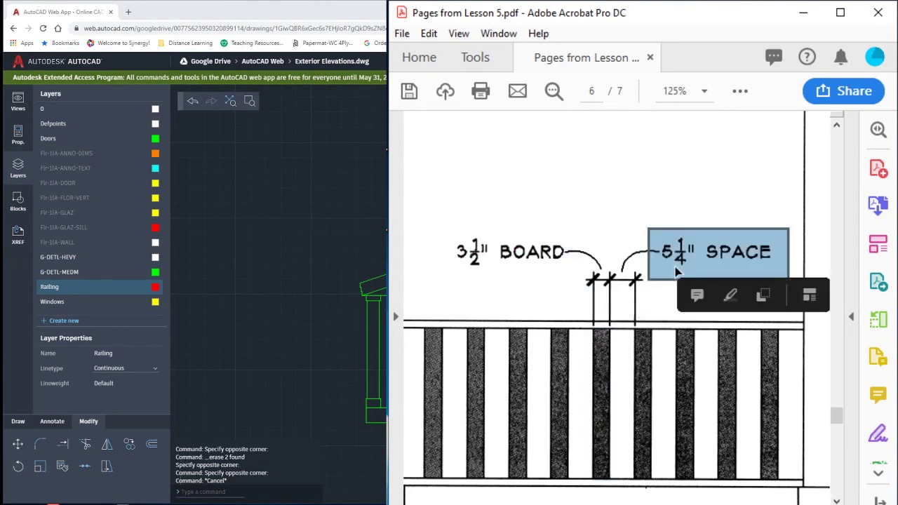
left_click(657, 204)
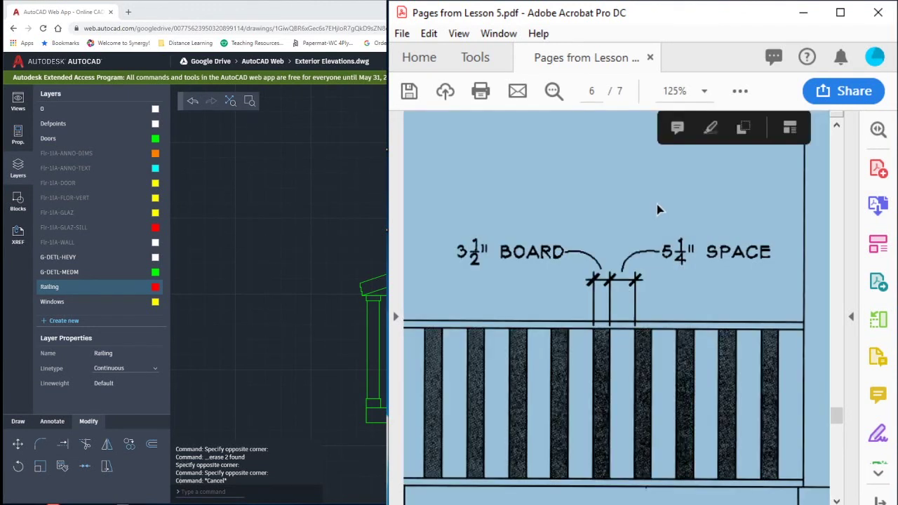
left_click(621, 198)
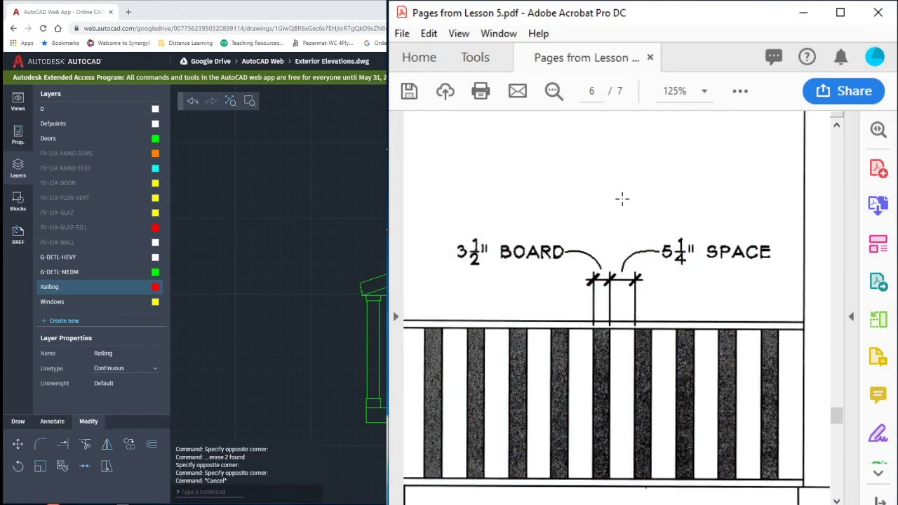
scroll(675, 331, "down", 2)
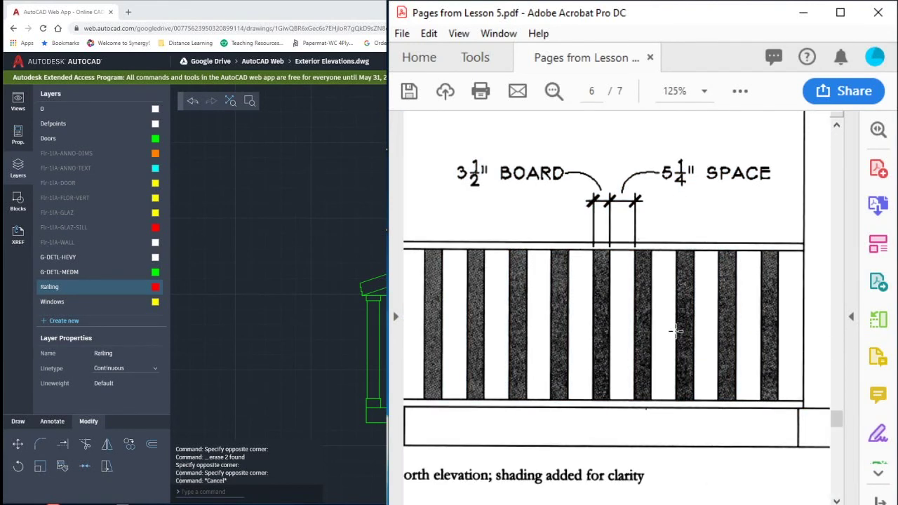
scroll(670, 337, "down", 1, "ctrl")
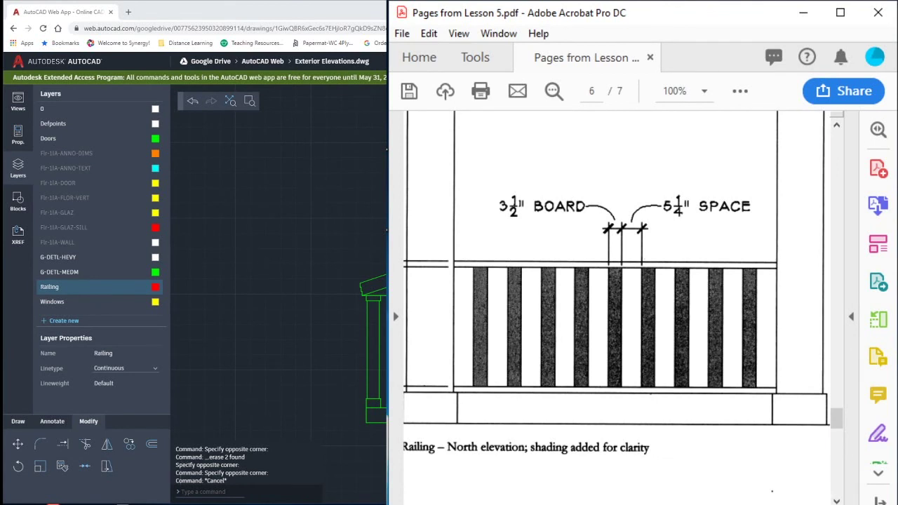
scroll(617, 309, "left", 3)
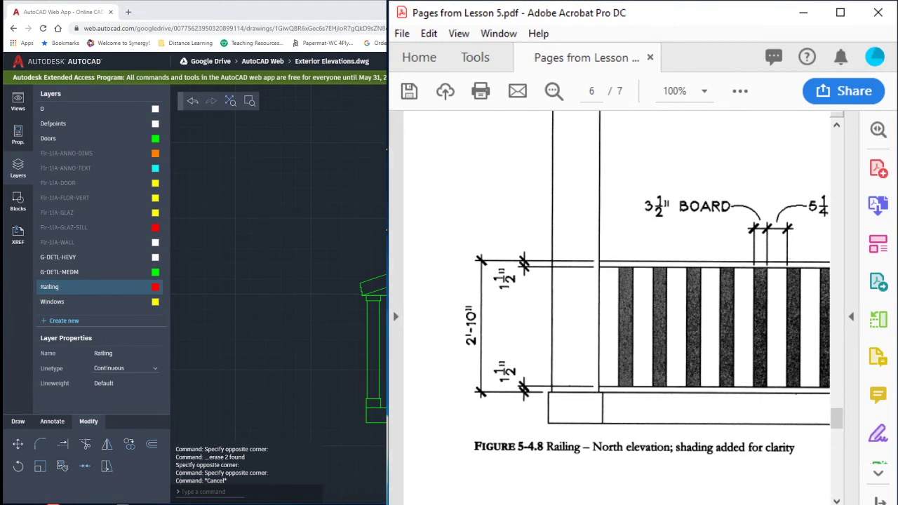
Back in AutoCAD, draw a horizontal line between the top inner corners of the two porch column bases.
mouse_move(350, 281)
middle_mouse_down()
mouse_move(258, 273)
mouse_move(208, 236)
middle_mouse_up()
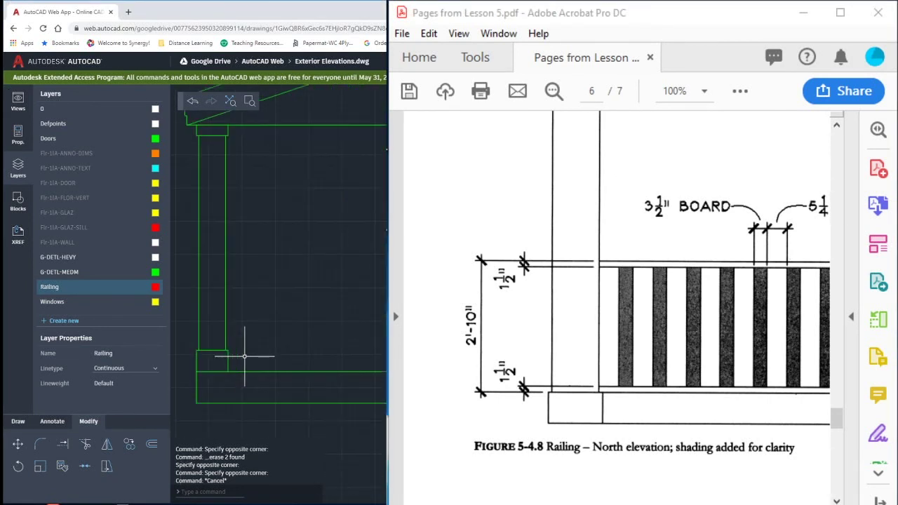
scroll(232, 347, "up", 3)
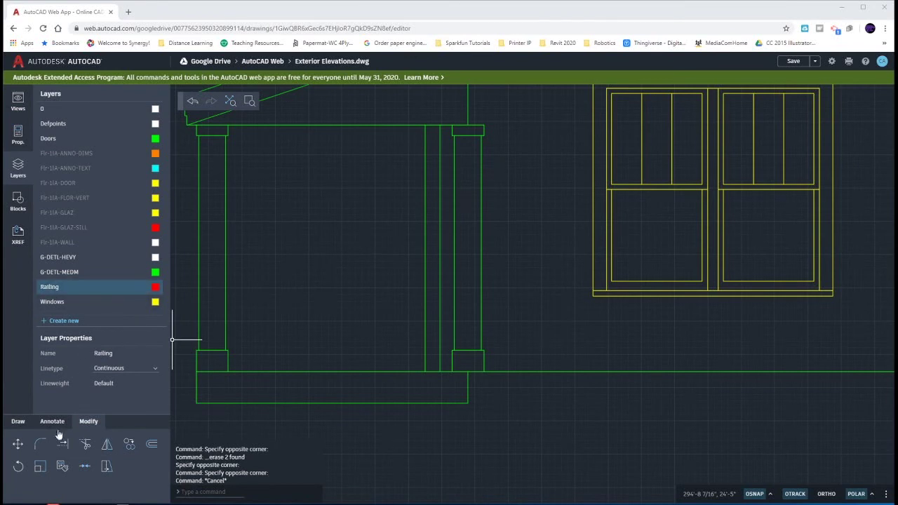
left_click(20, 425)
left_click(18, 421)
left_click(85, 444)
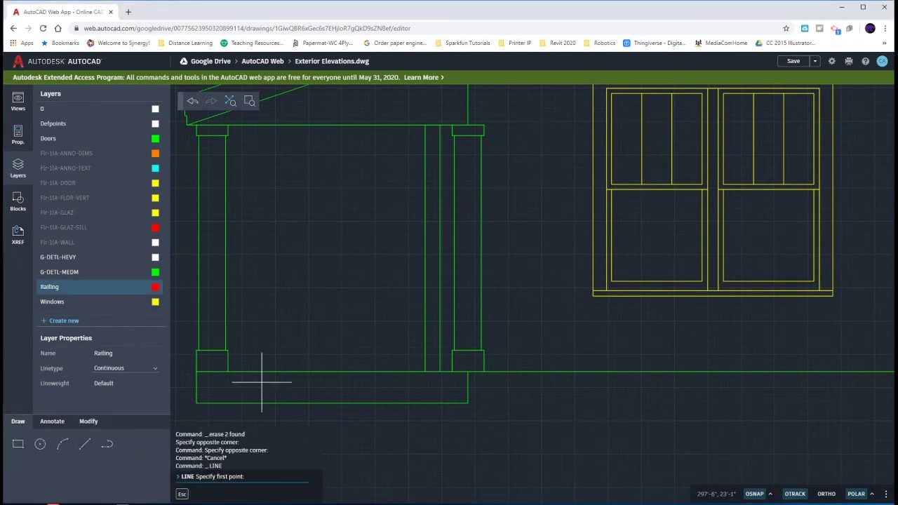
left_click(228, 349)
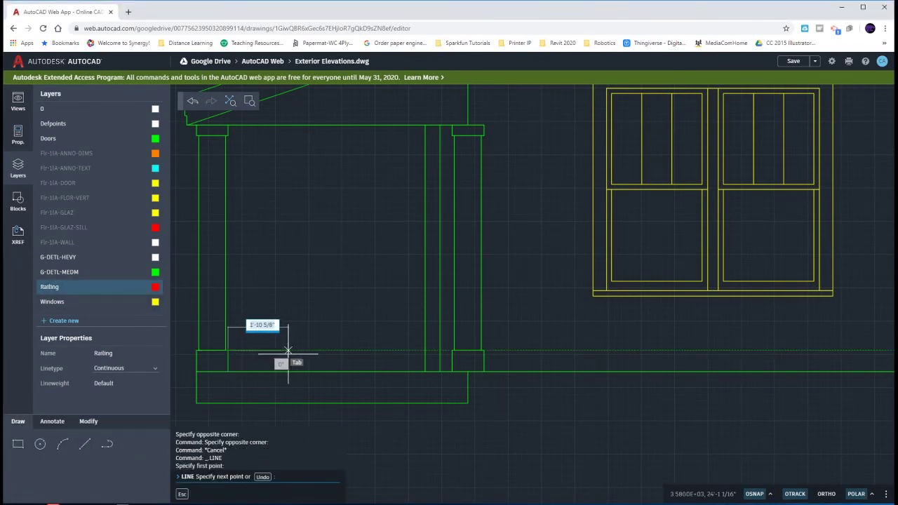
left_click(453, 350)
key("Escape")
key("Escape")
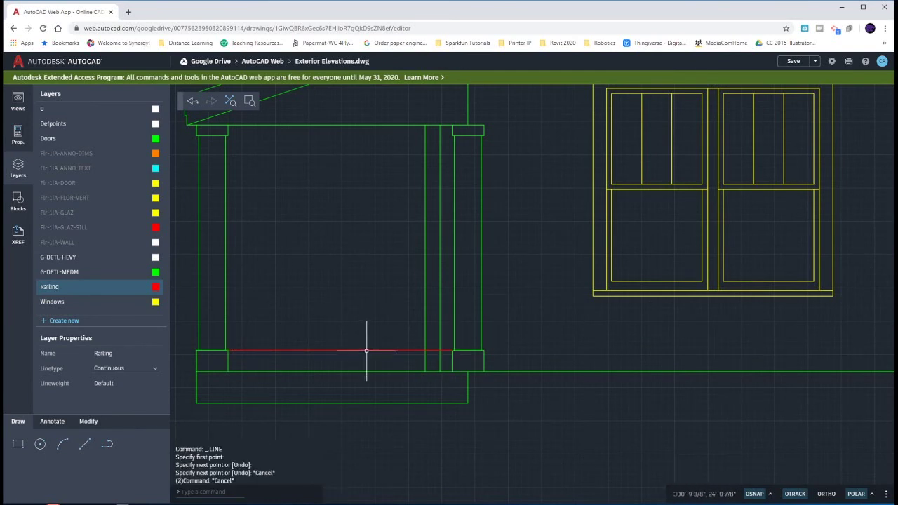
Offset the new railing line upward by 1.5 inches to form the bottom rail.
left_click(365, 350)
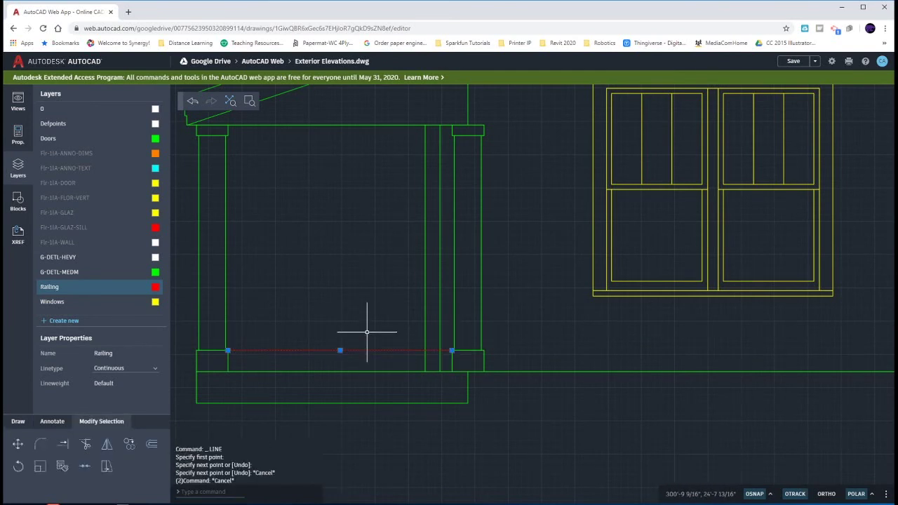
type("o")
key("Return")
key("Return")
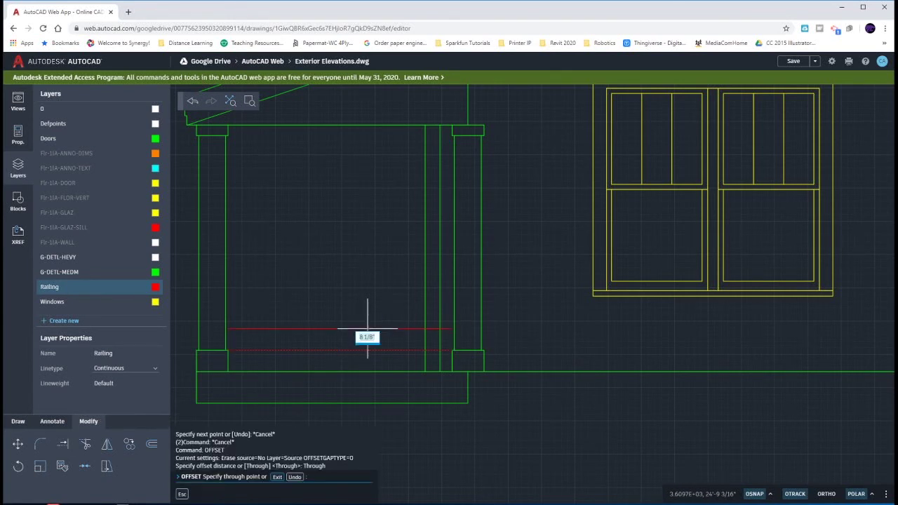
type("1.5")
key("Return")
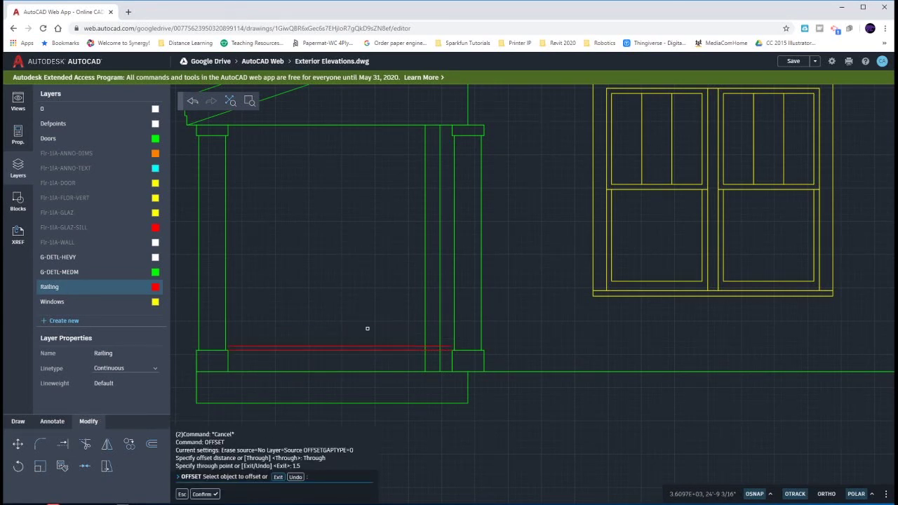
key("Escape")
Extend both ends of the offset rail line to the inner faces of the porch columns.
type("ex")
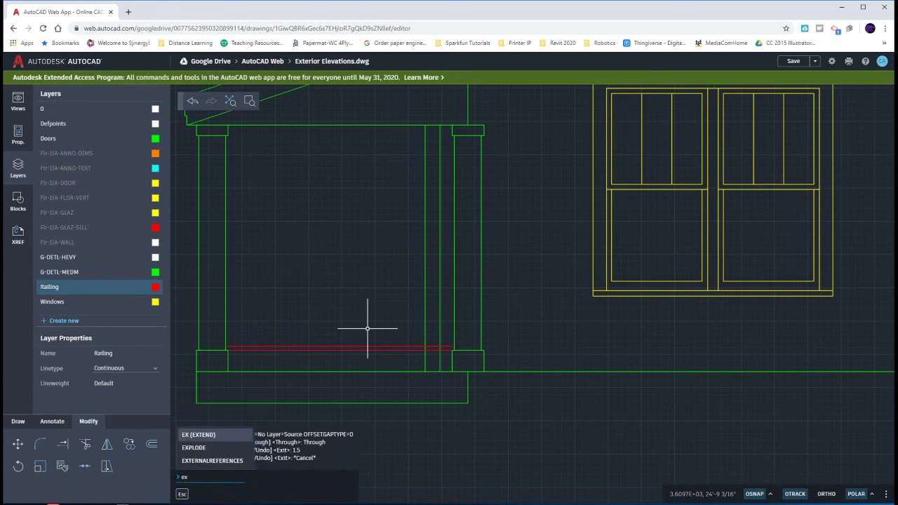
key("Return")
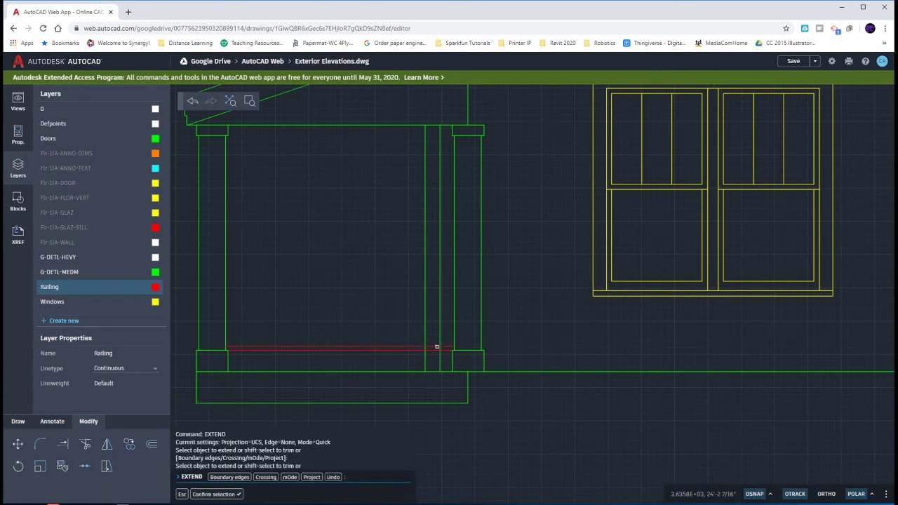
left_click(445, 348)
key("Escape")
key("Escape")
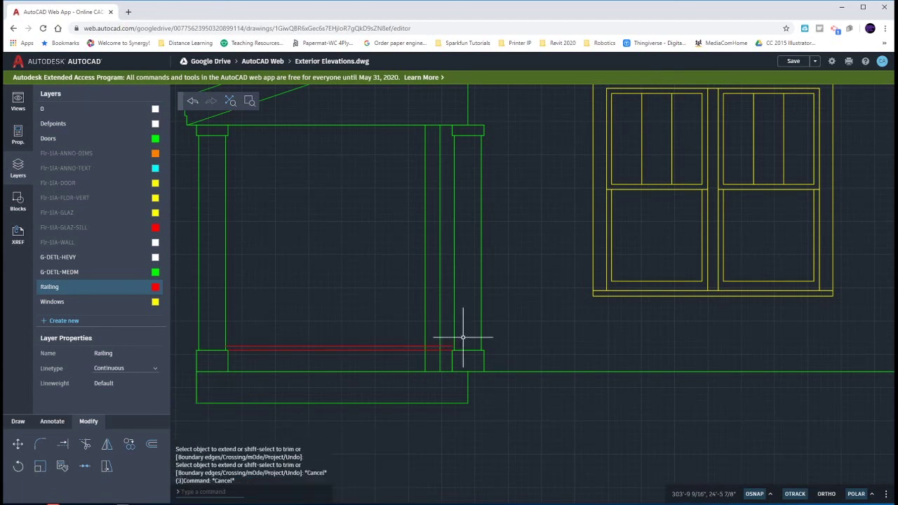
Offset the lowest railing line between the column bases upward by 2'10" to form the top of the railing.
left_click(321, 349)
type("o")
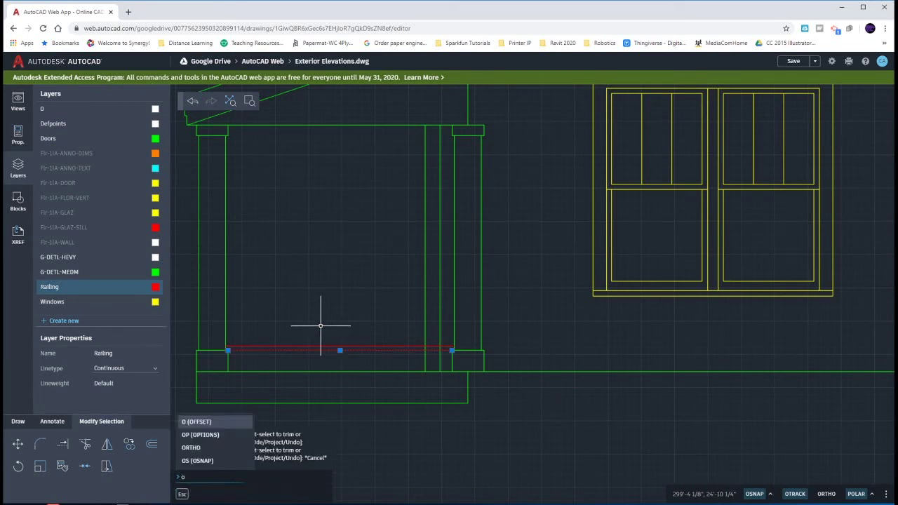
key("Return")
key("Return")
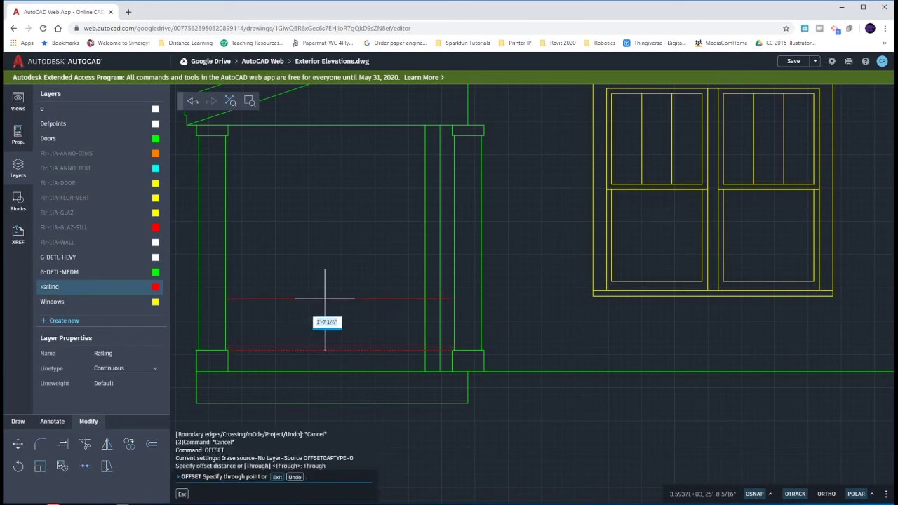
type("2'10")
key("Return")
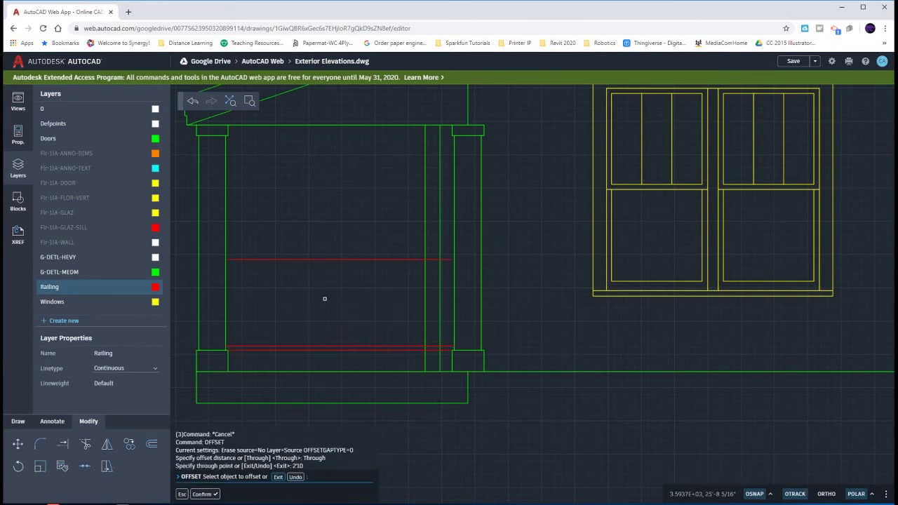
key("Escape")
Extend both ends of the top railing line to the inner faces of the porch columns.
type("ex")
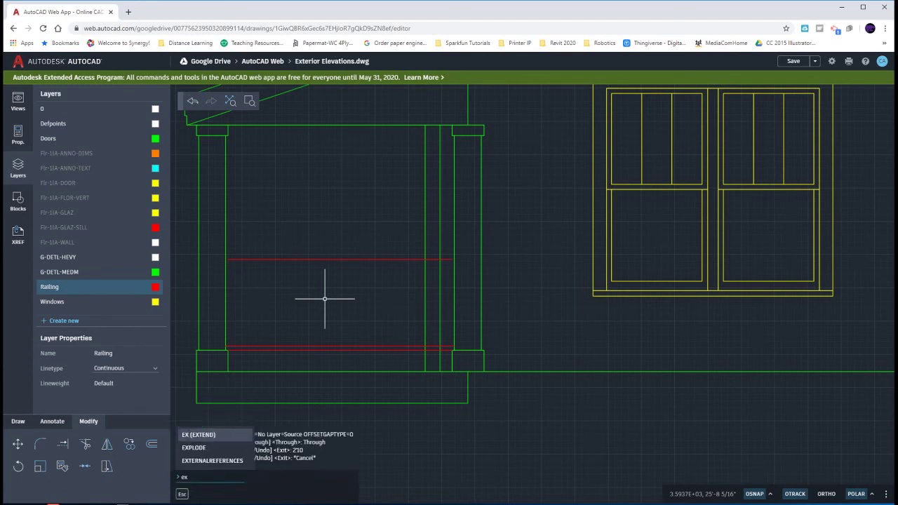
key("Return")
left_click(444, 258)
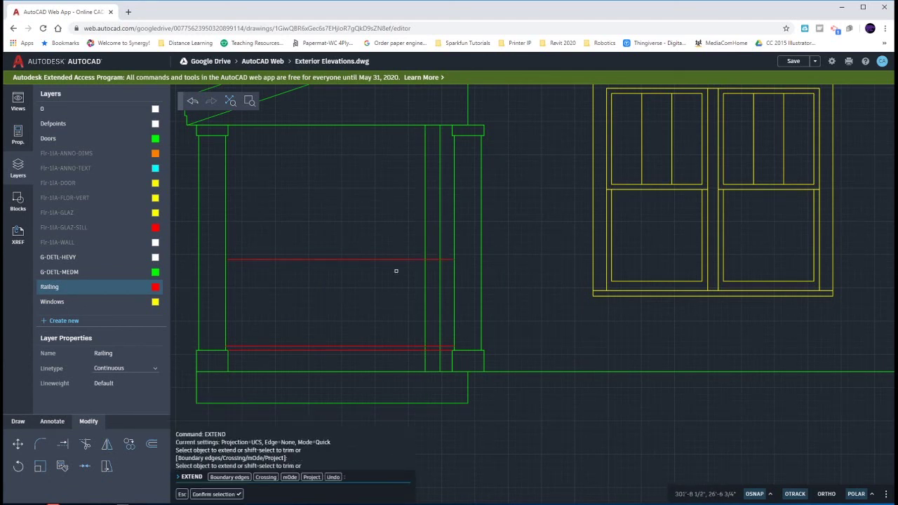
key("Escape")
key("Escape")
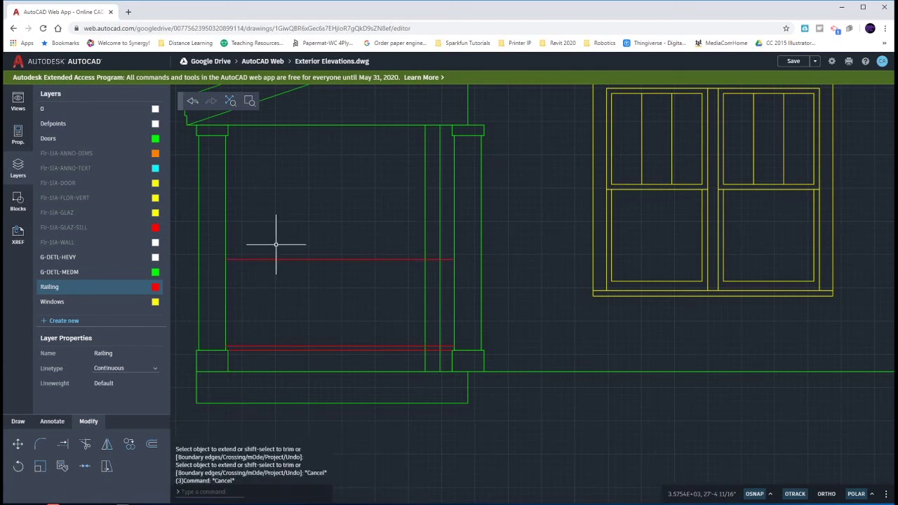
Offset the top railing line downward by 1.5 inches to complete the top rail.
type("o")
key("Return")
key("Return")
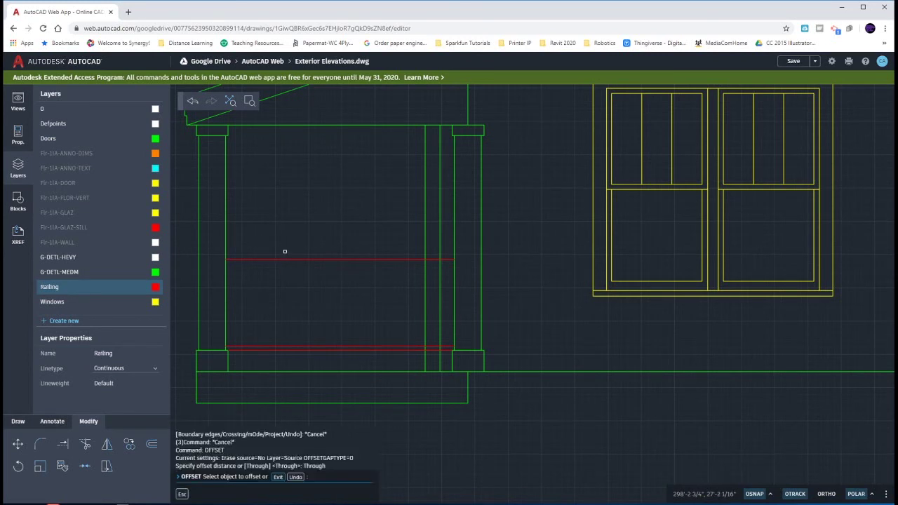
left_click(287, 259)
type("1")
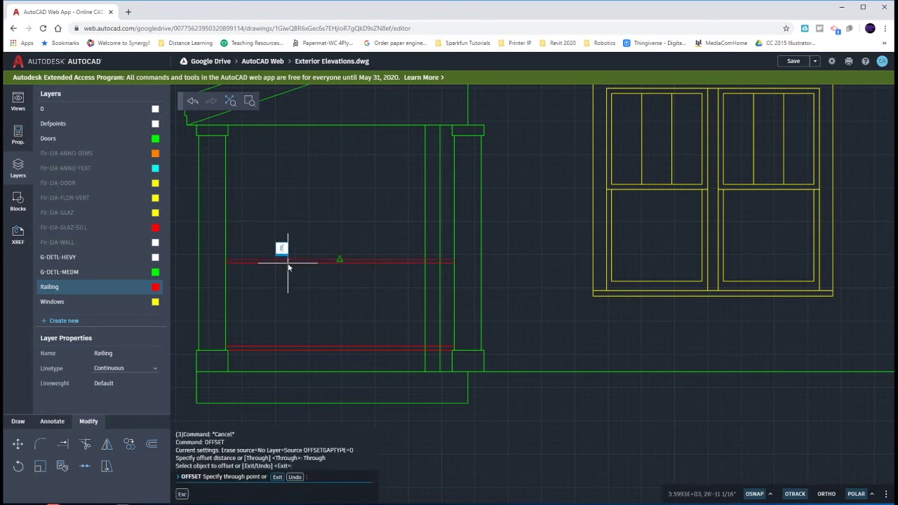
type(".5")
key("Return")
key("Escape")
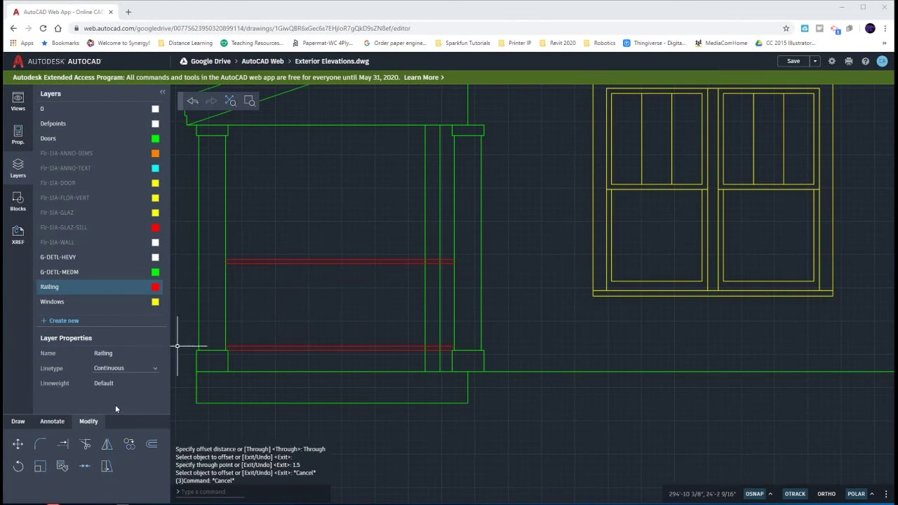
Draw a vertical line from the midpoint of the top rail's lower edge straight down to the bottom rail.
left_click(19, 421)
left_click(85, 444)
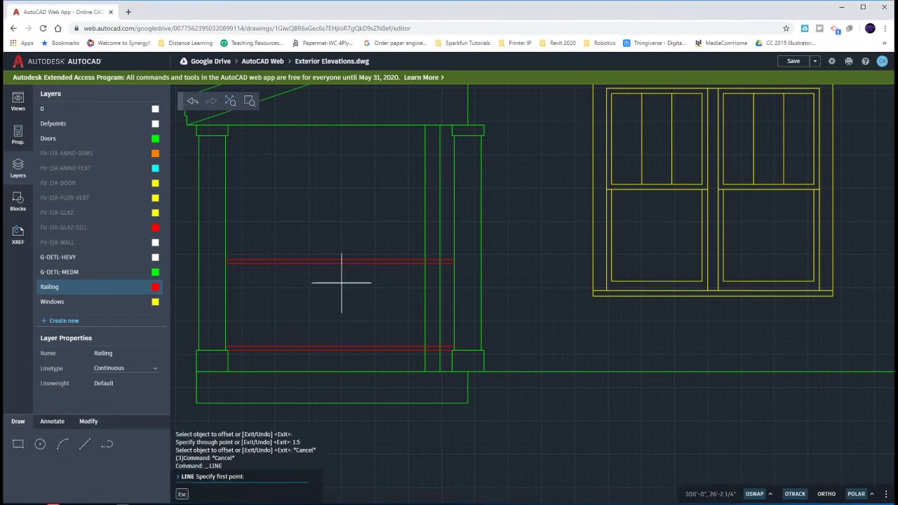
left_click(340, 262)
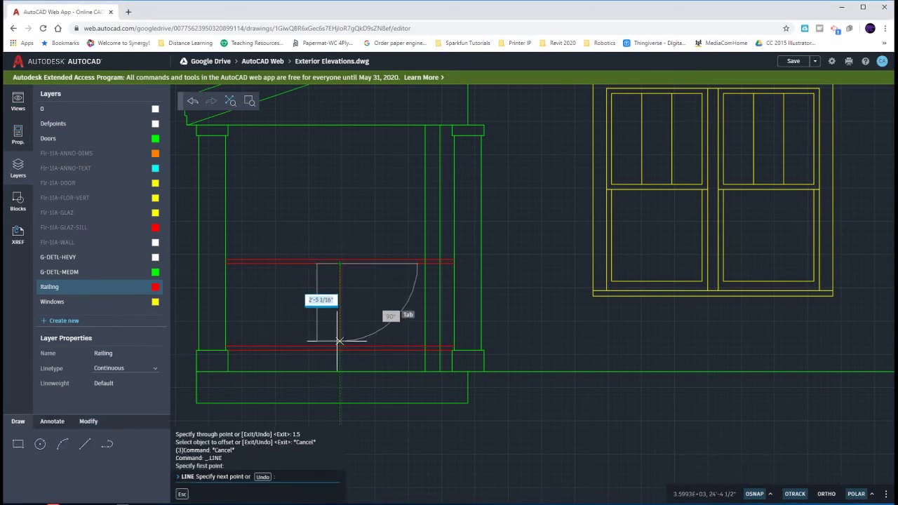
key("Escape")
key("Escape")
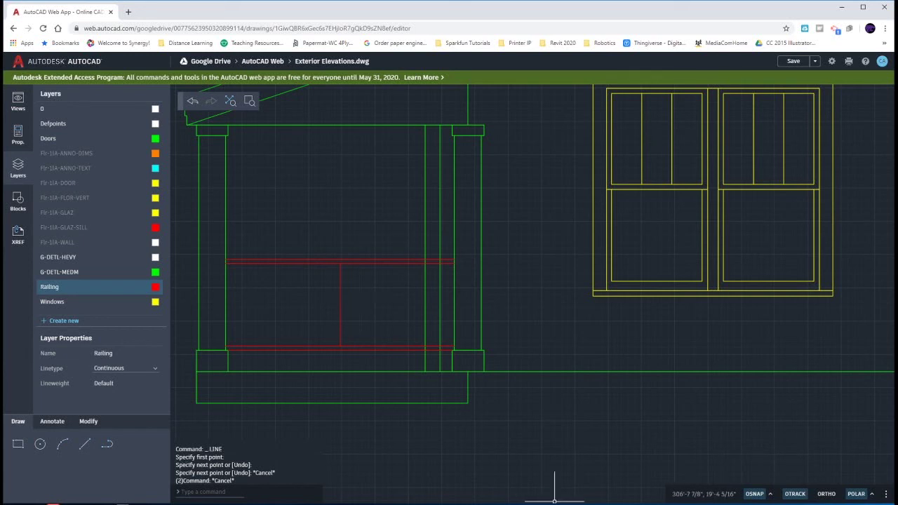
Switch to the Lesson 5 PDF in Adobe Acrobat and check the board width and spacing in the north railing figure.
key("alt+Tab")
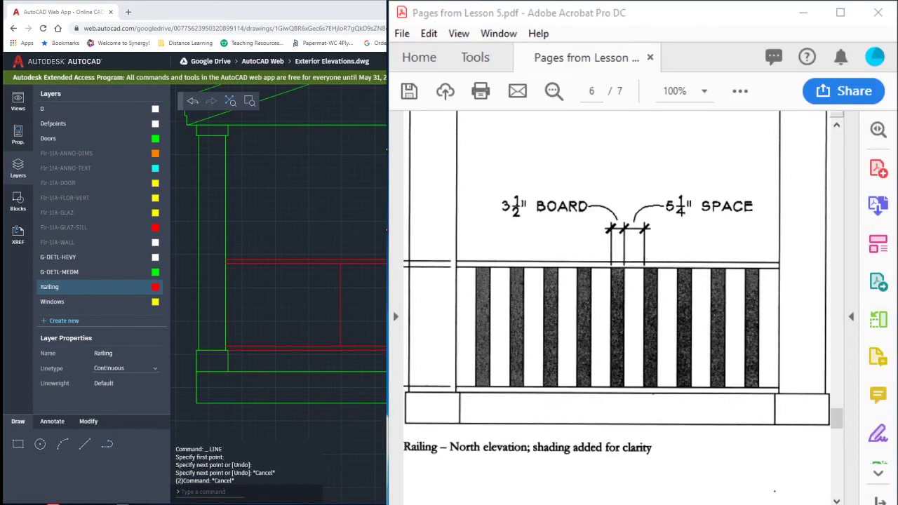
left_click_drag(657, 187, 694, 228)
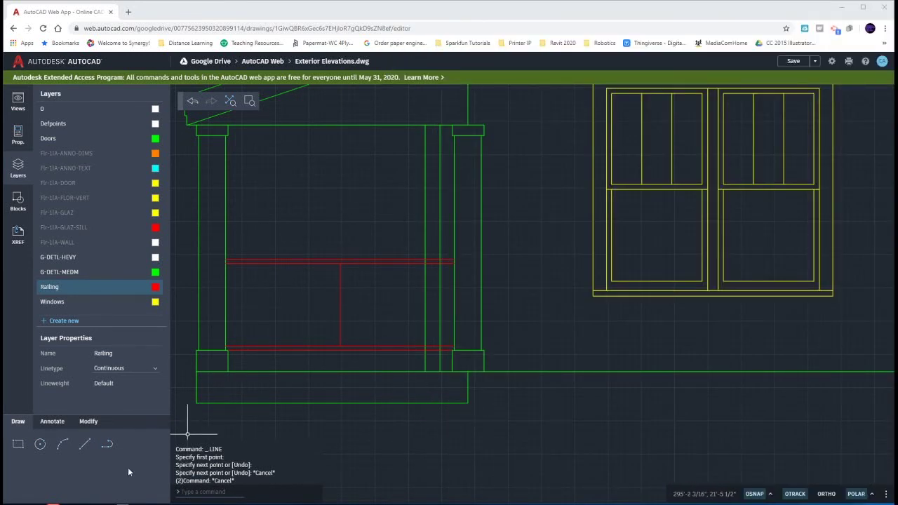
left_click(340, 318)
type("o")
key("Return")
key("Return")
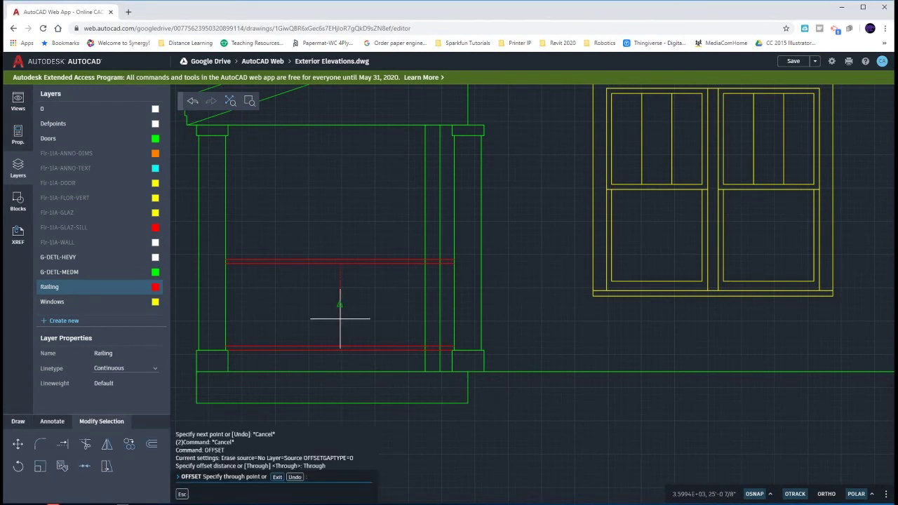
left_click(350, 319)
left_click(350, 322)
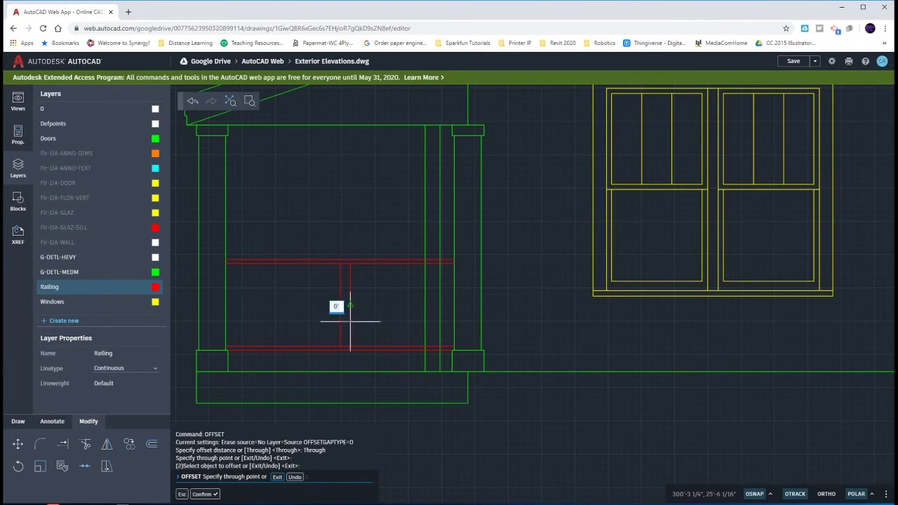
key("Escape")
key("Escape")
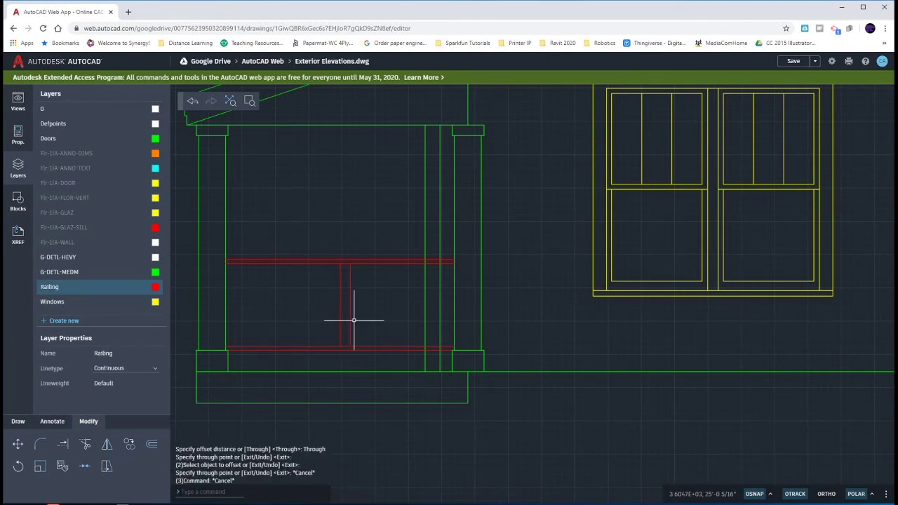
left_click(350, 312)
key("Delete")
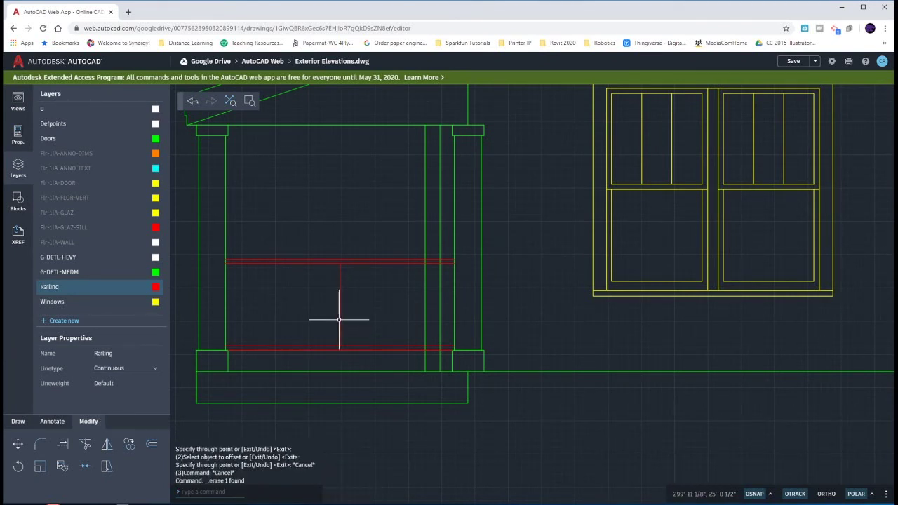
Offset the vertical centre line between the rails to its right by 21/8 inches.
left_click(339, 319)
type("o")
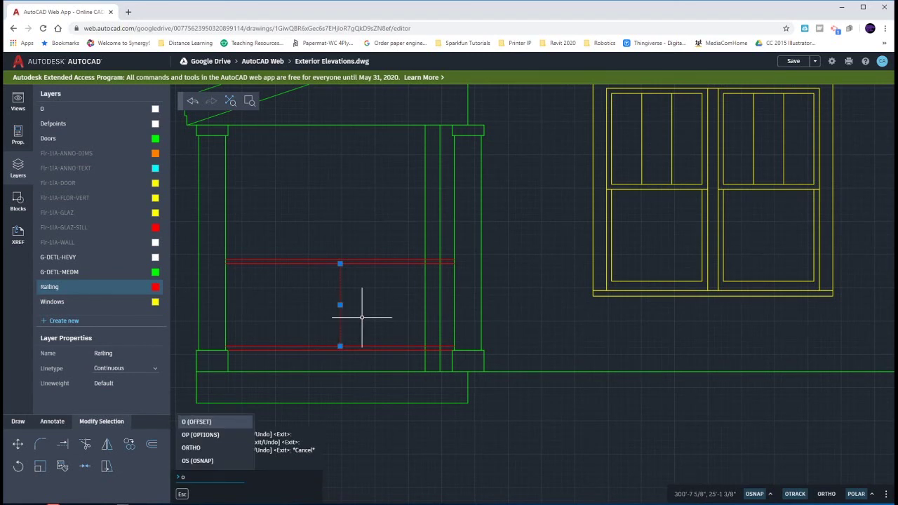
key("Return")
key("Return")
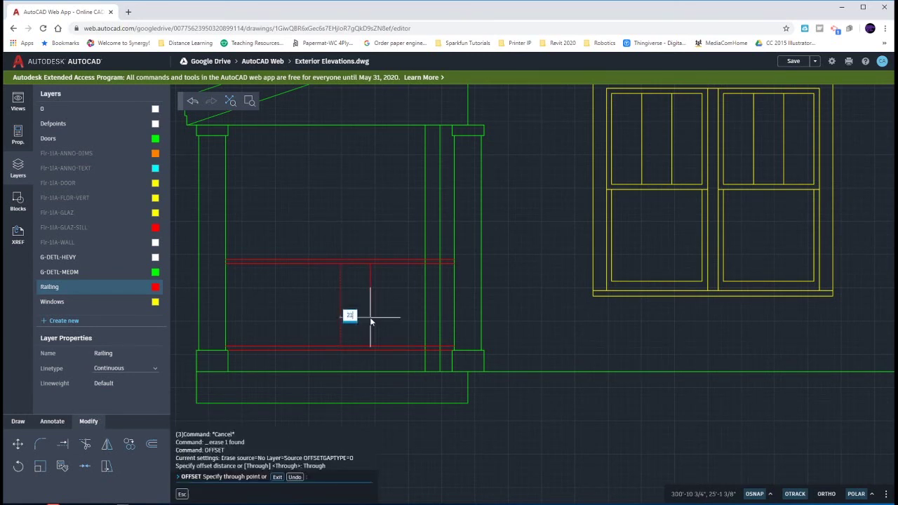
type("21/8")
key("Return")
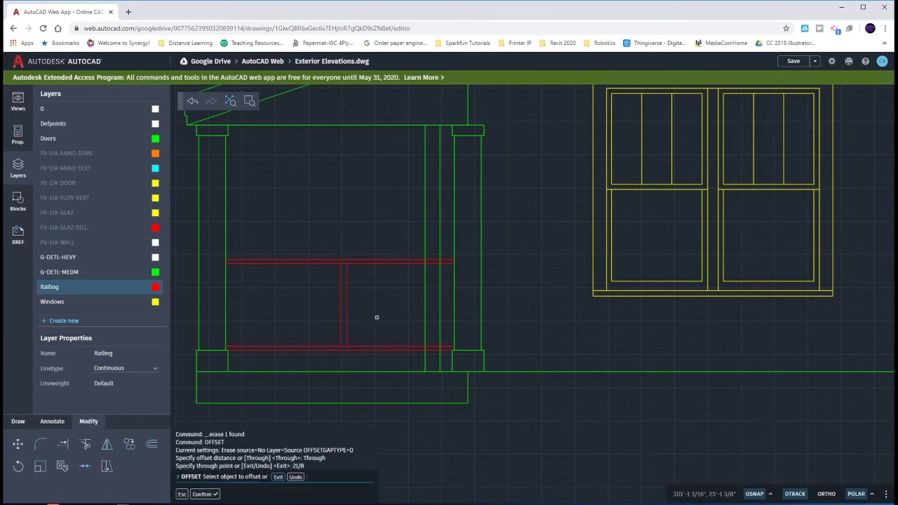
Offset the vertical centre line to its left by 21/8 inches and erase the original centre line.
left_click(340, 307)
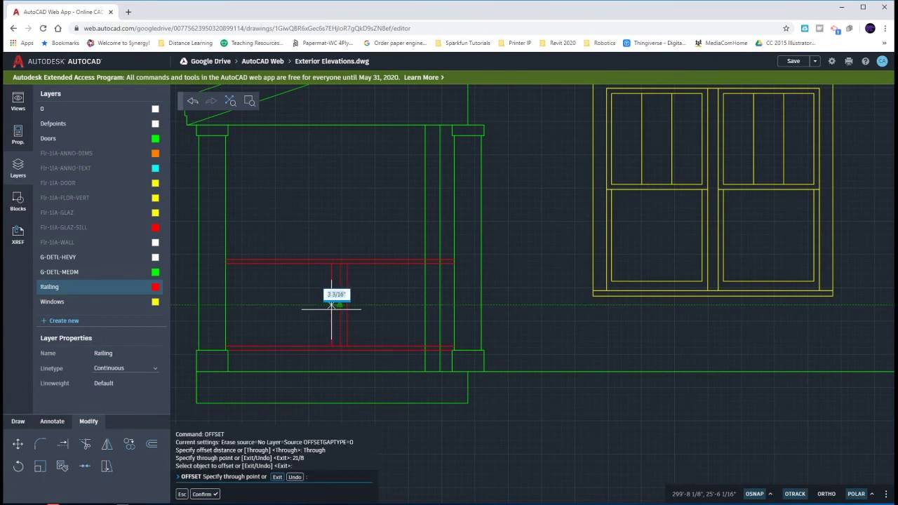
type("21/8")
key("Return")
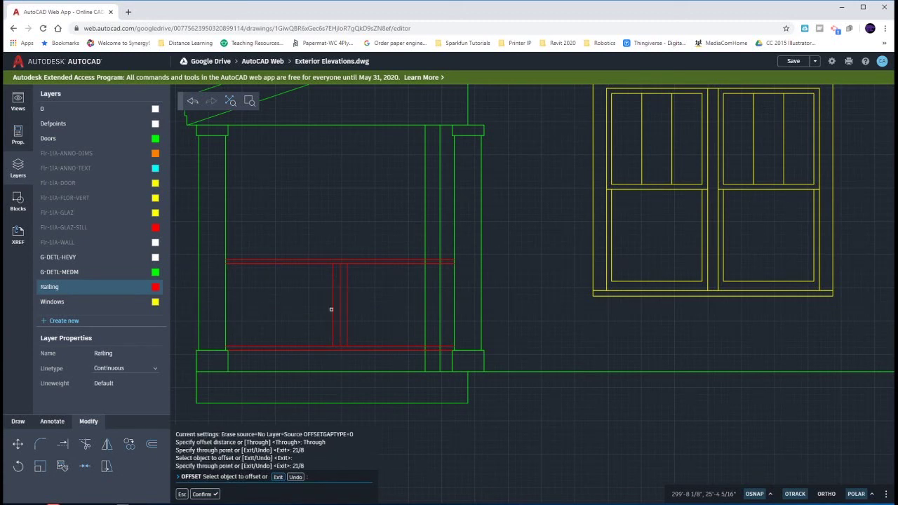
key("Escape")
key("Escape")
key("Escape")
left_click(341, 306)
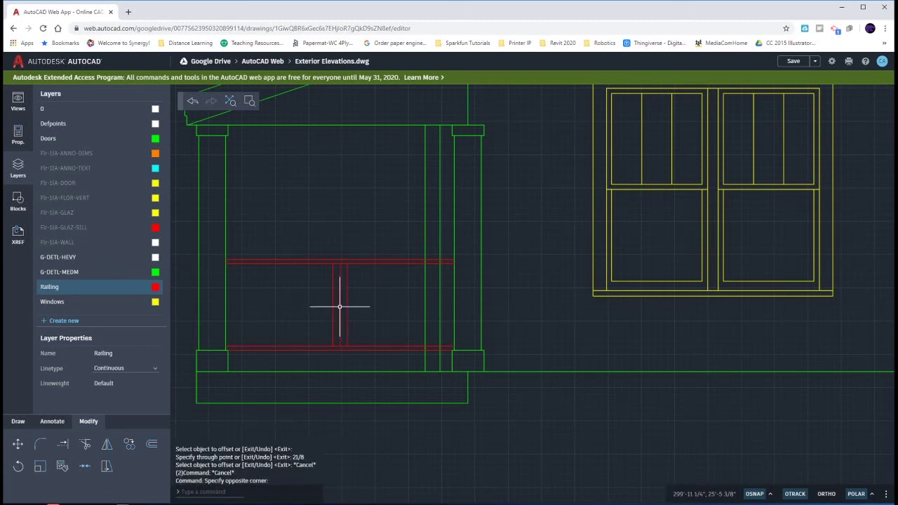
key("Delete")
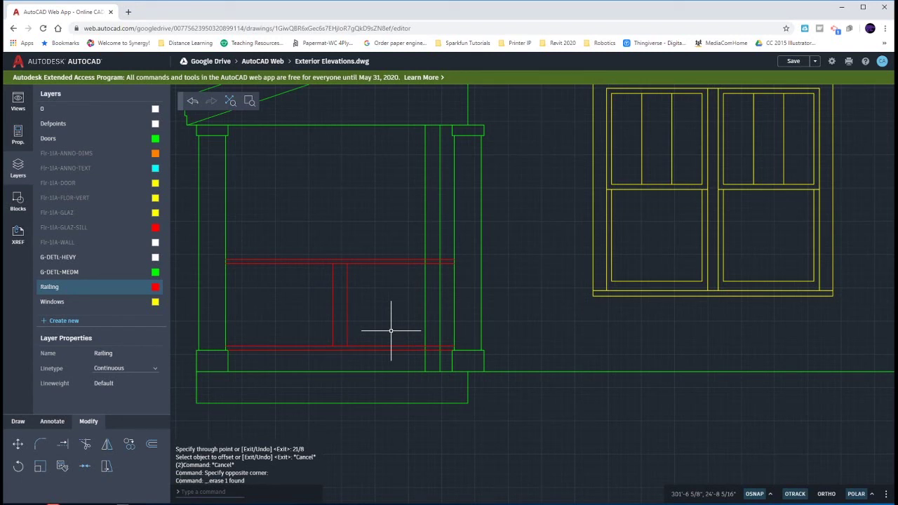
Offset the right-hand vertical line of the centre space to the right by 3.5 inches to form a railing board.
type("o")
key("Return")
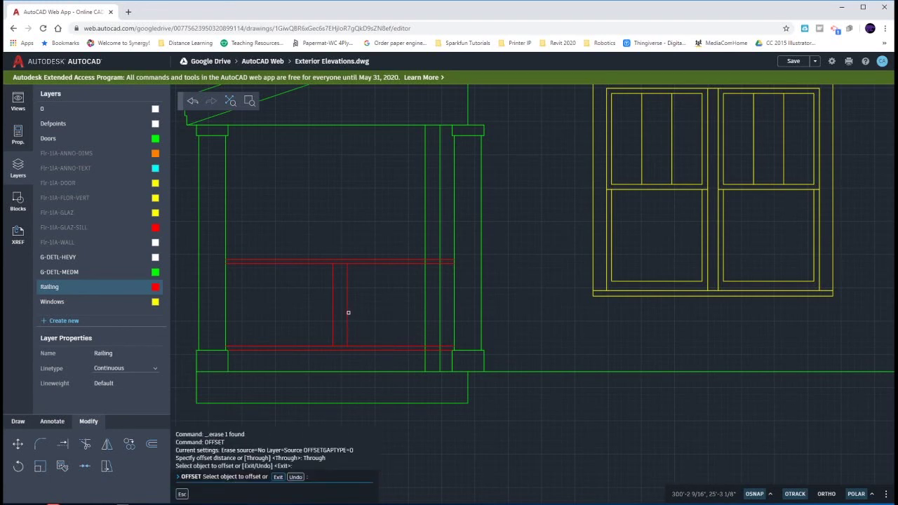
left_click(347, 312)
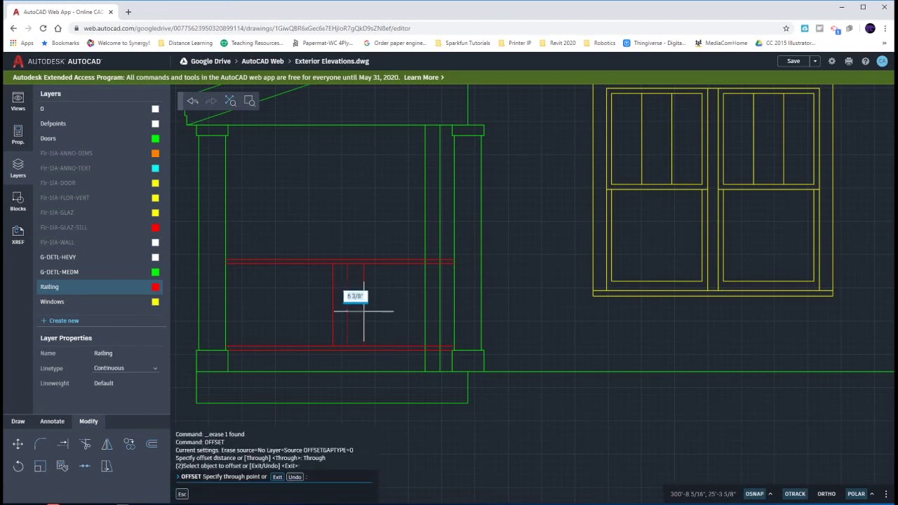
type("3.5")
key("Return")
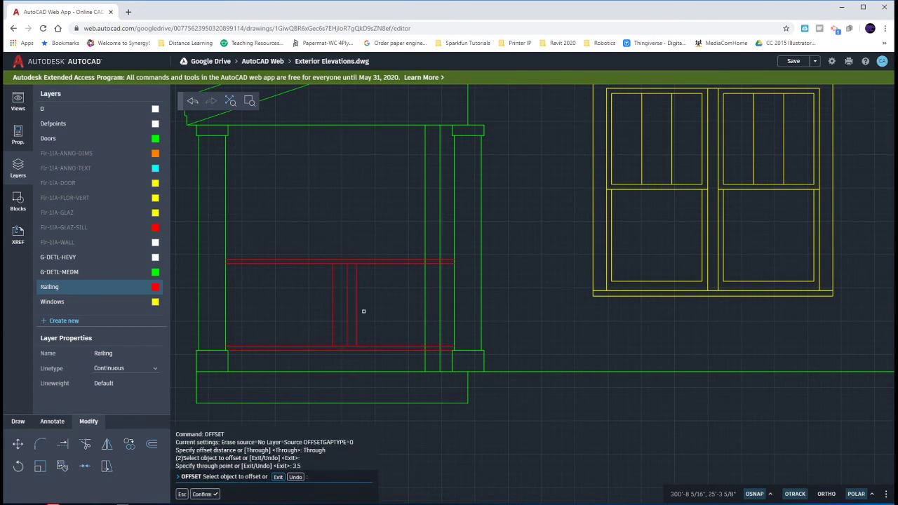
key("Escape")
key("Escape")
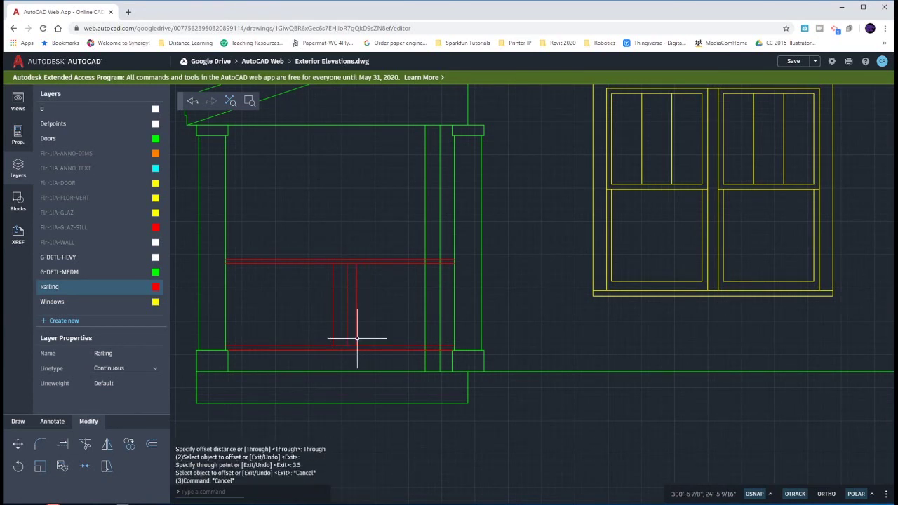
left_click(362, 302)
left_click(345, 294)
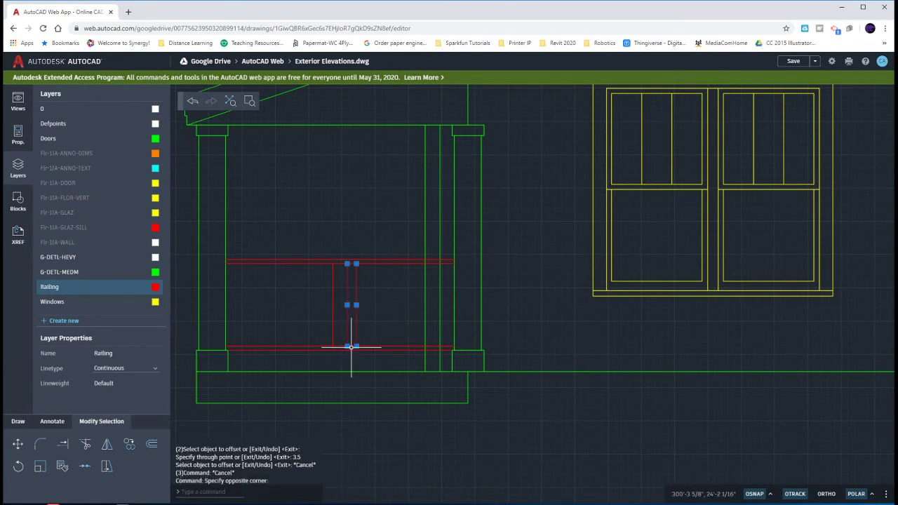
key("Escape")
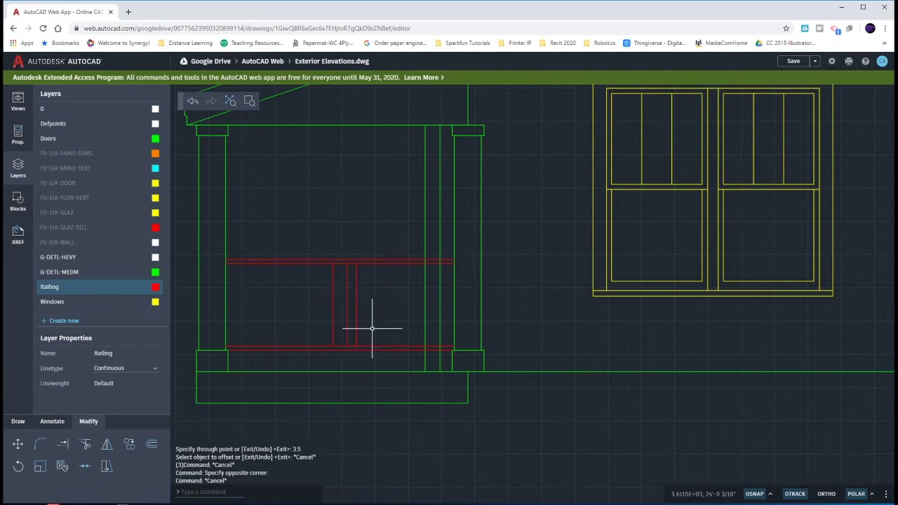
Copy the two board lines to the right of the centre space four times toward the right column, keeping the same board spacing.
scroll(345, 363, "up", 3)
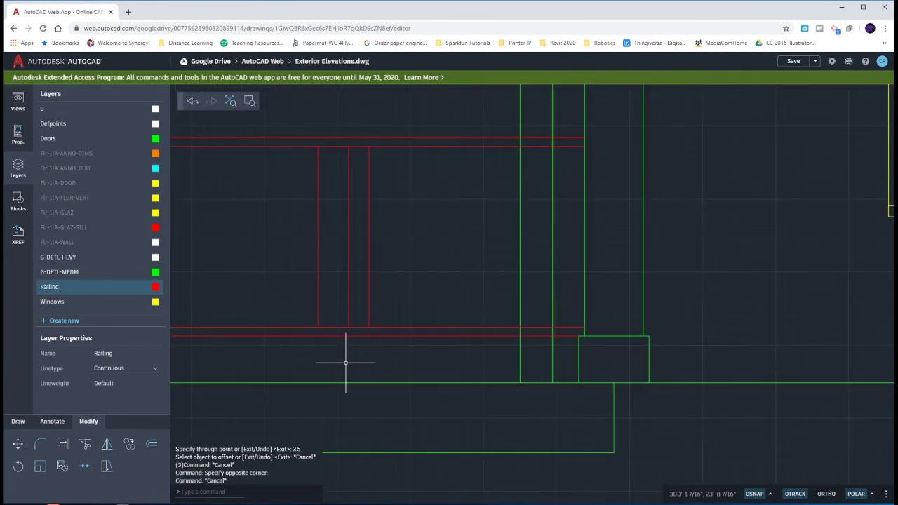
scroll(345, 363, "down", 1)
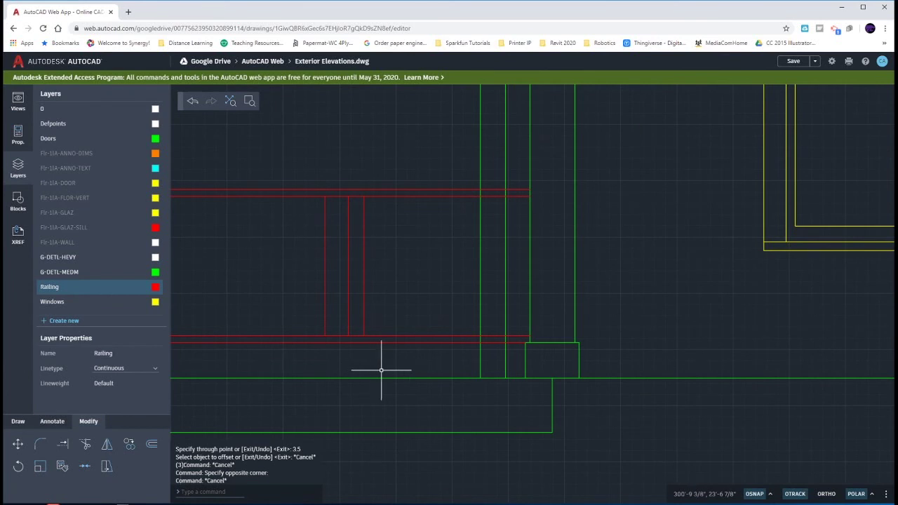
left_click(377, 314)
left_click(347, 296)
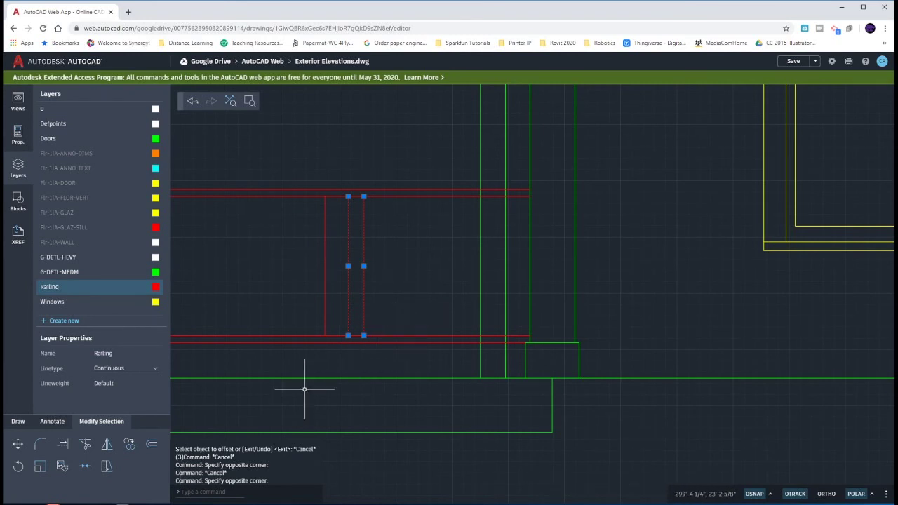
left_click(127, 448)
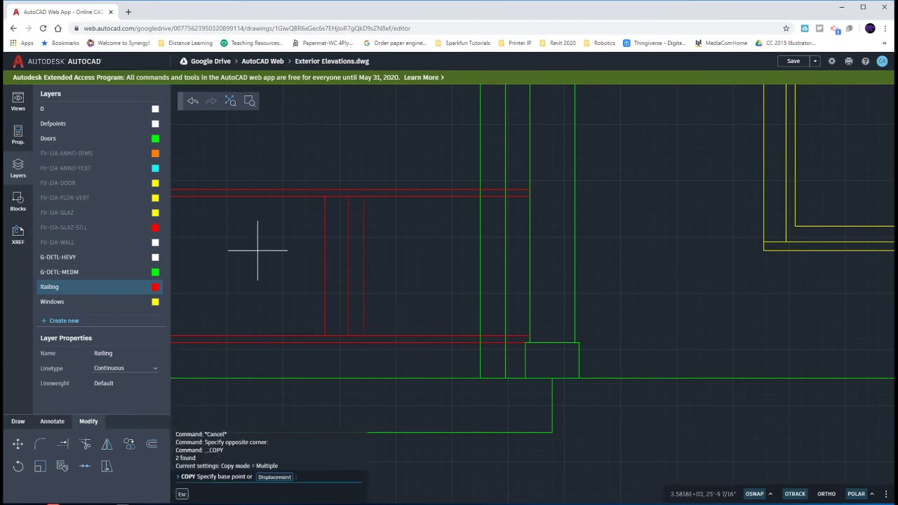
left_click(324, 196)
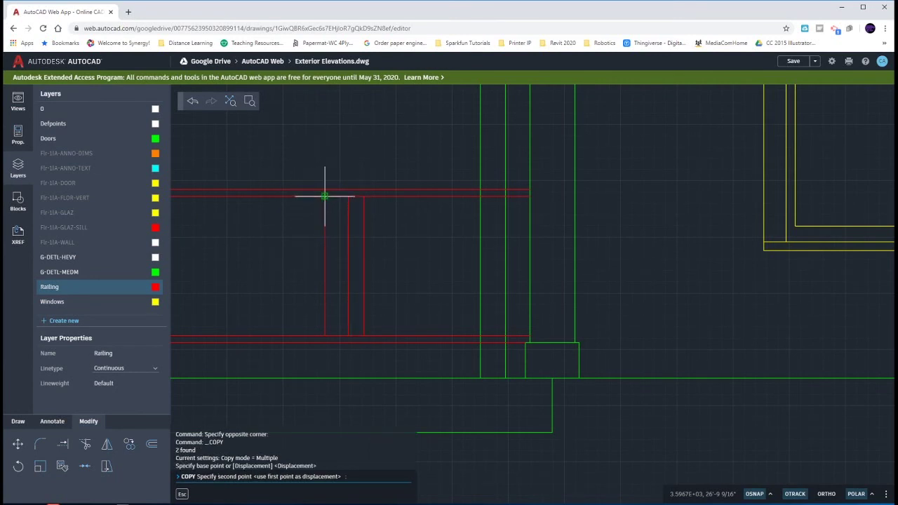
left_click(363, 196)
left_click(364, 196)
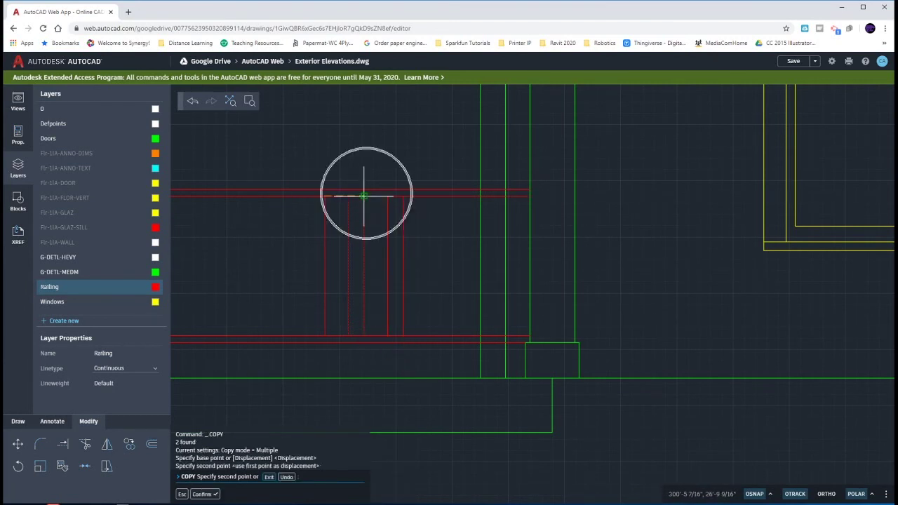
left_click(403, 196)
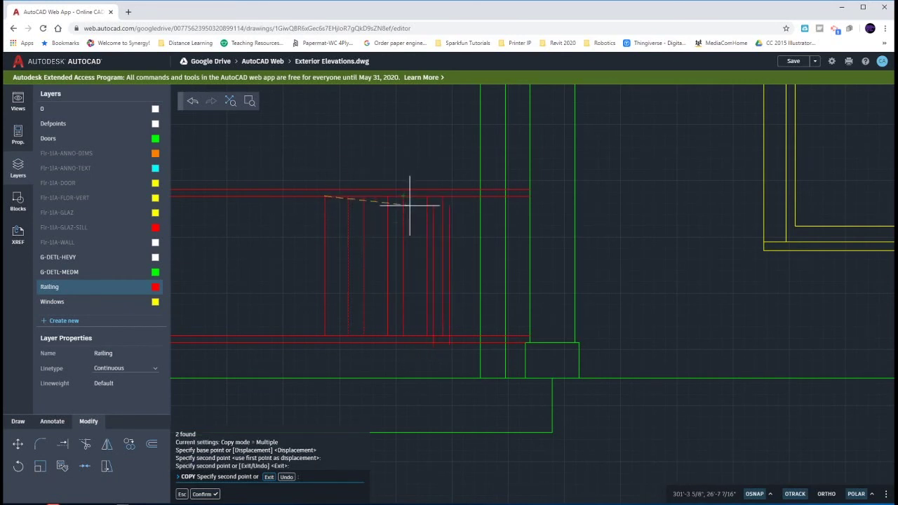
left_click(443, 196)
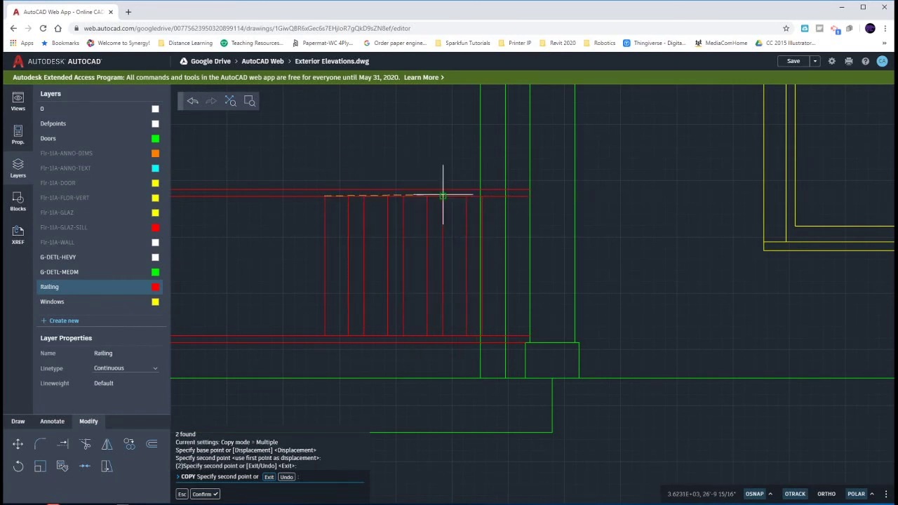
left_click(482, 195)
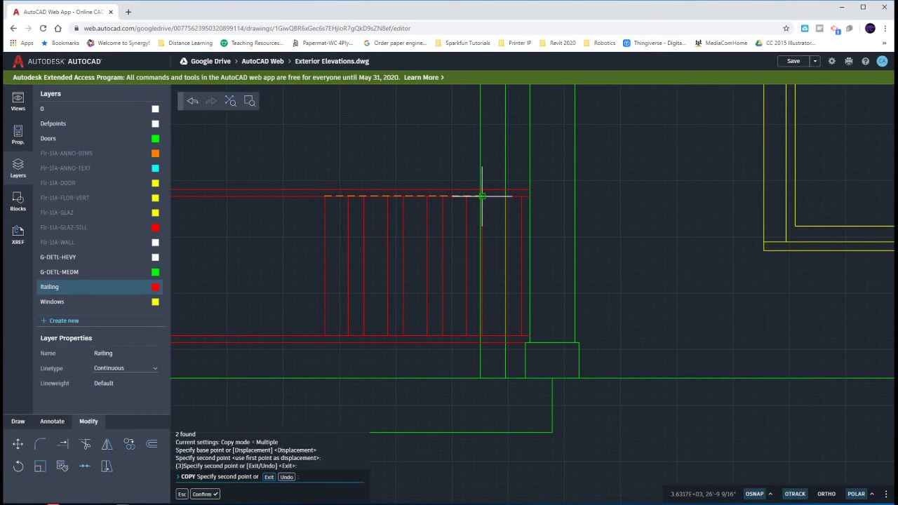
key("Escape")
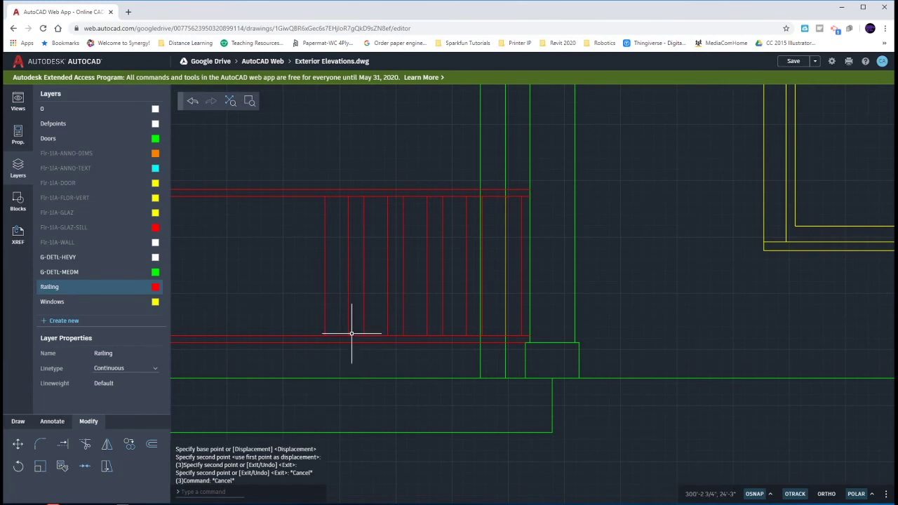
Offset the left-hand vertical line of the centre space to the left by 3.5 inches to form a railing board.
middle_click_drag(295, 311, 363, 317)
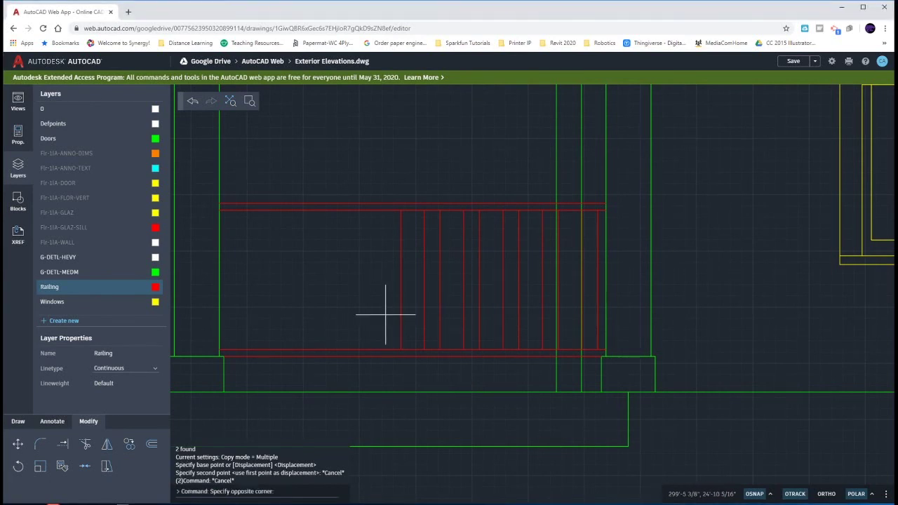
left_click(367, 310)
type("o")
key("Return")
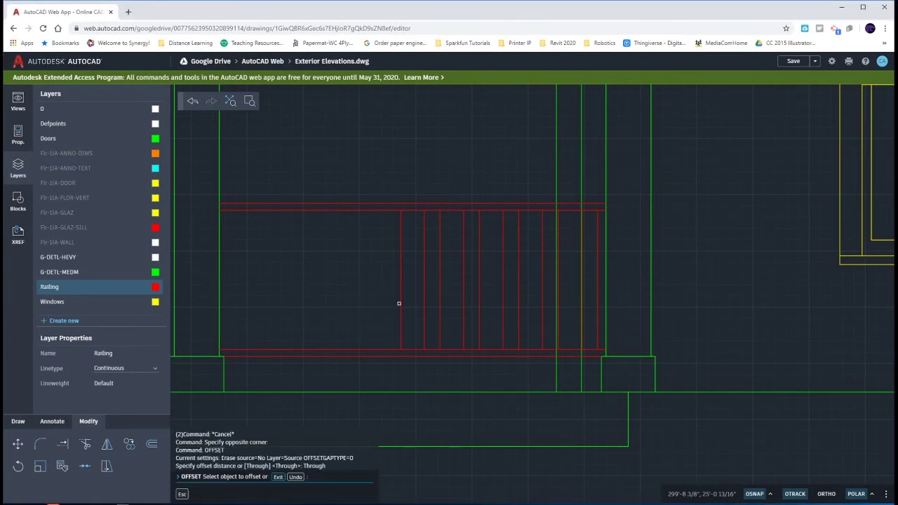
left_click(401, 304)
type("3.5")
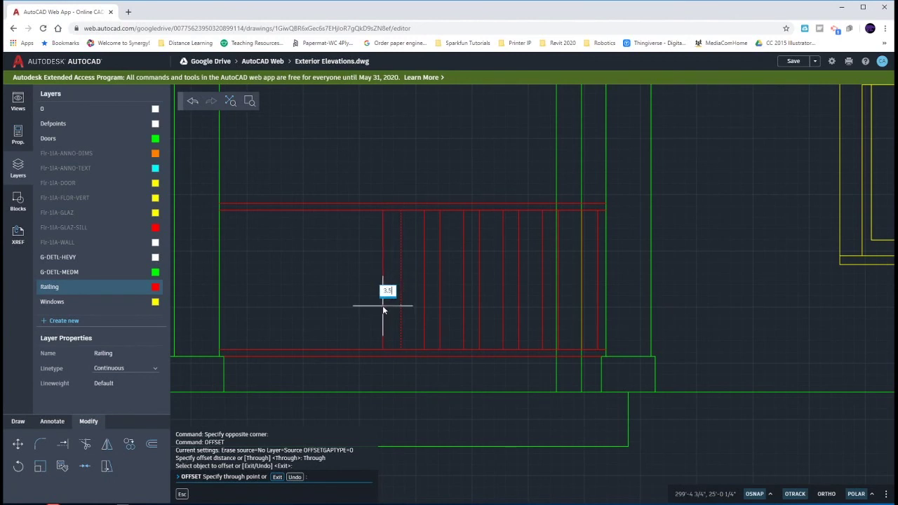
key("Return")
key("Escape")
key("Escape")
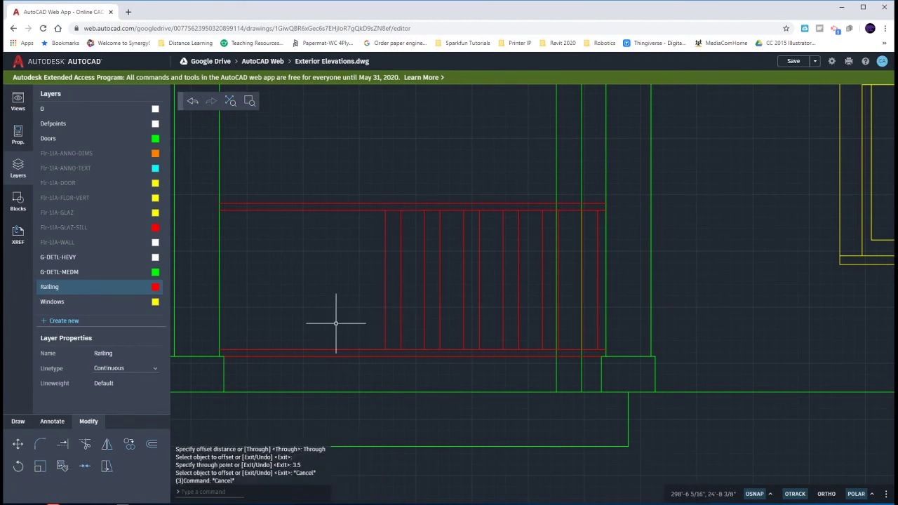
Copy the board left of the centre space four times toward the left column, keeping the same board spacing.
left_click(411, 300)
left_click(369, 272)
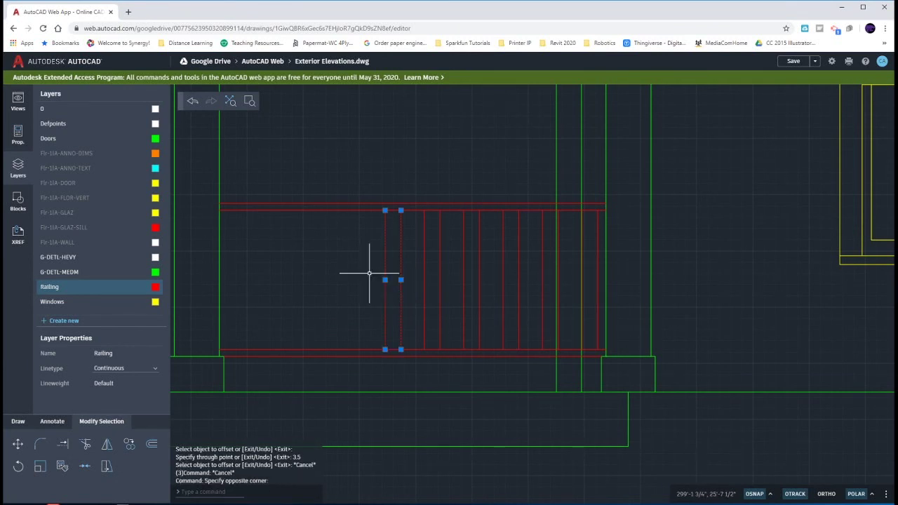
type("co")
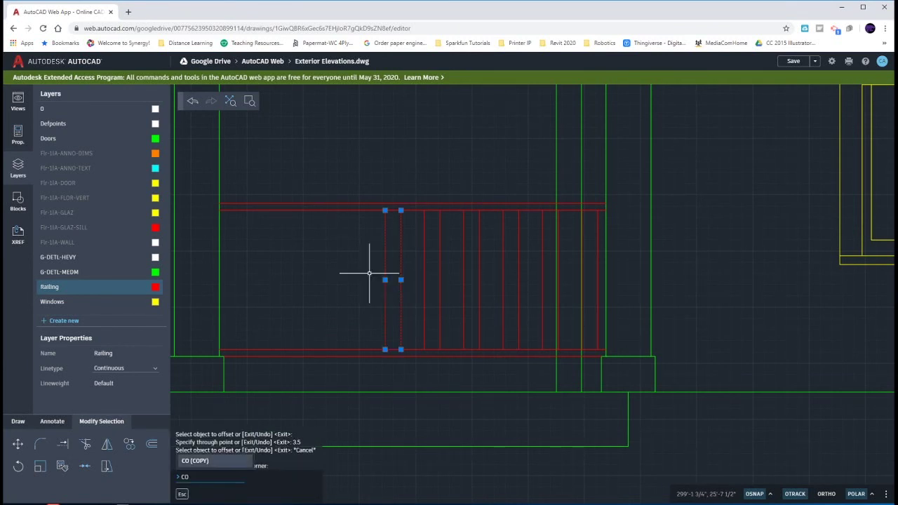
key("Return")
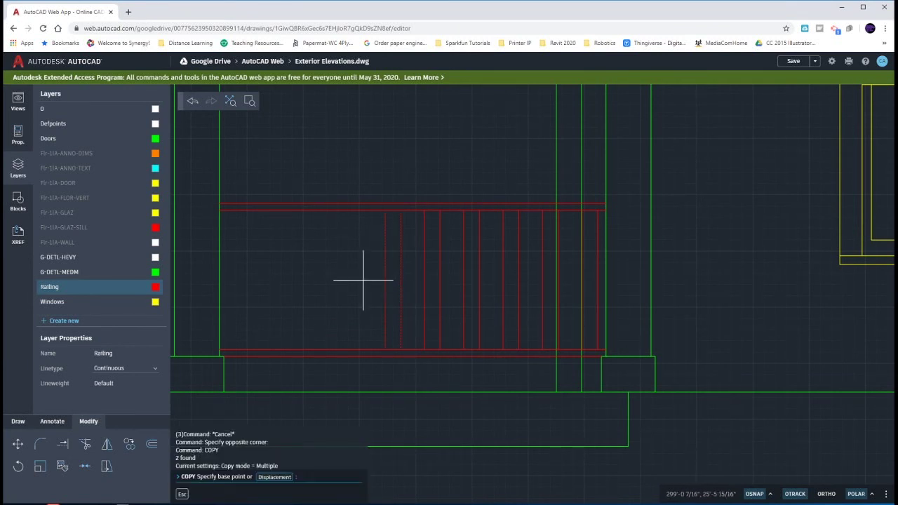
left_click(424, 210)
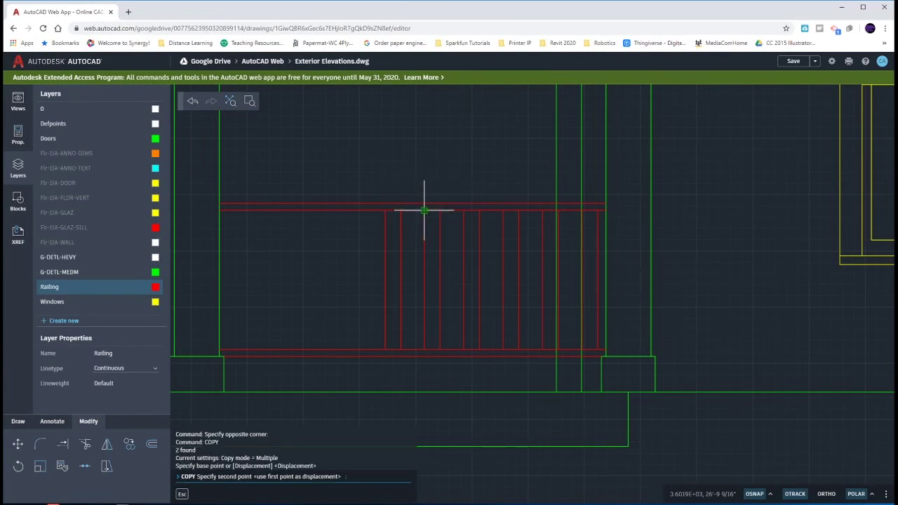
left_click(385, 209)
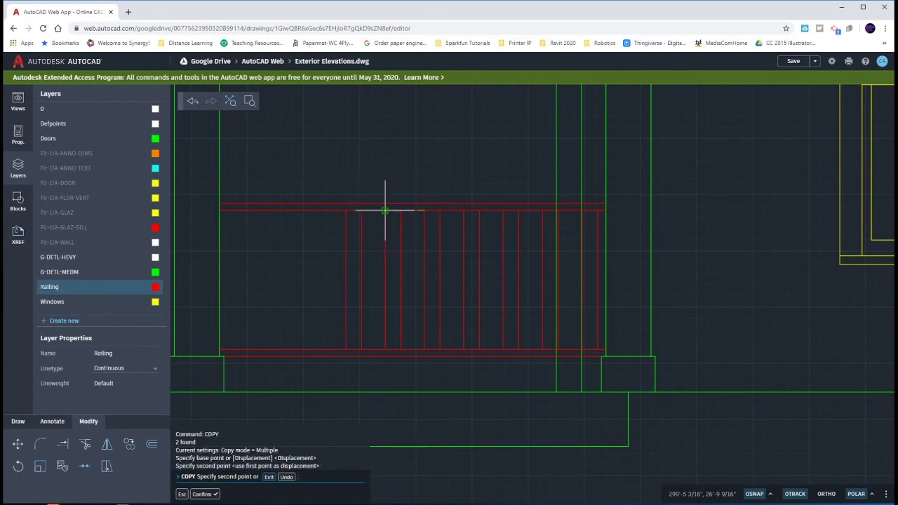
left_click(346, 209)
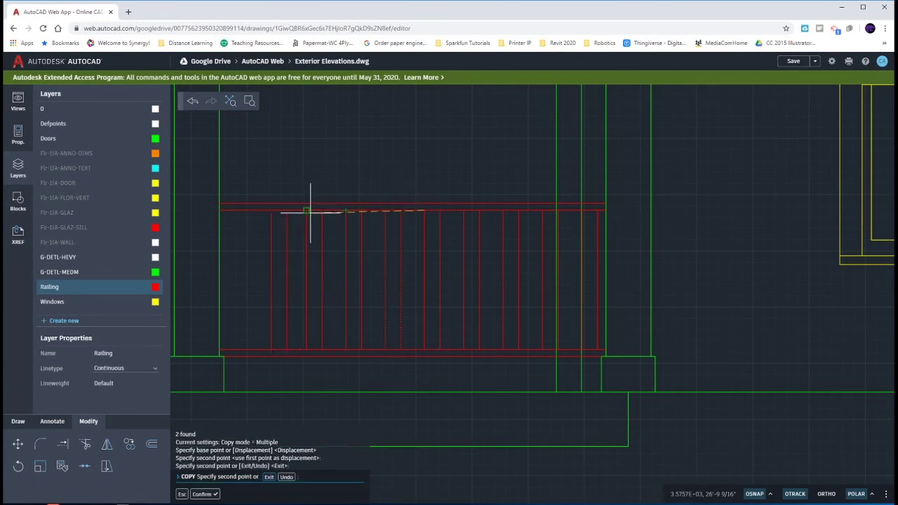
left_click(306, 209)
left_click(267, 210)
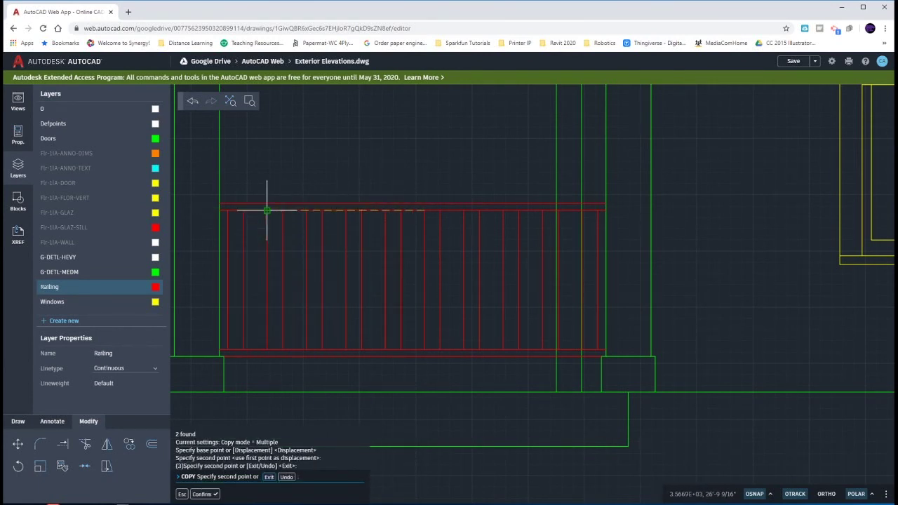
key("Escape")
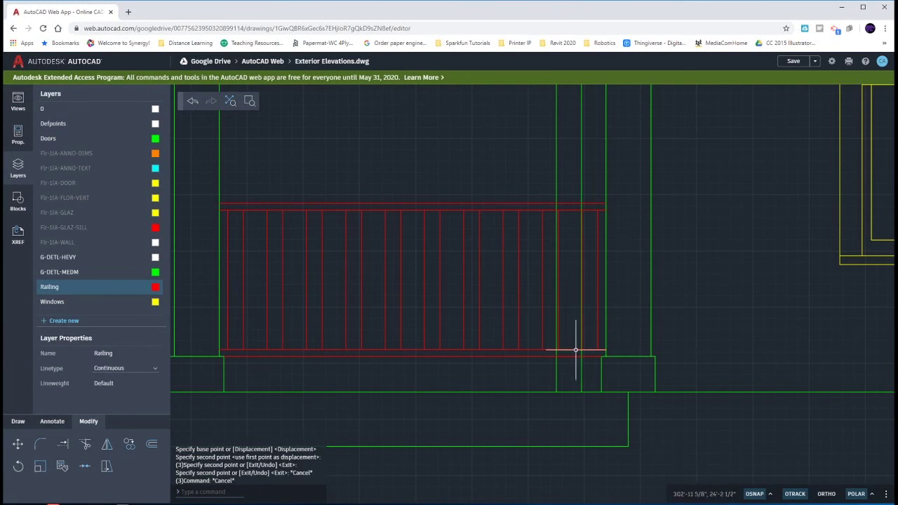
Examine where the two vertical green lines beside the right porch column cross the railing boards.
left_click(583, 164)
left_click(528, 142)
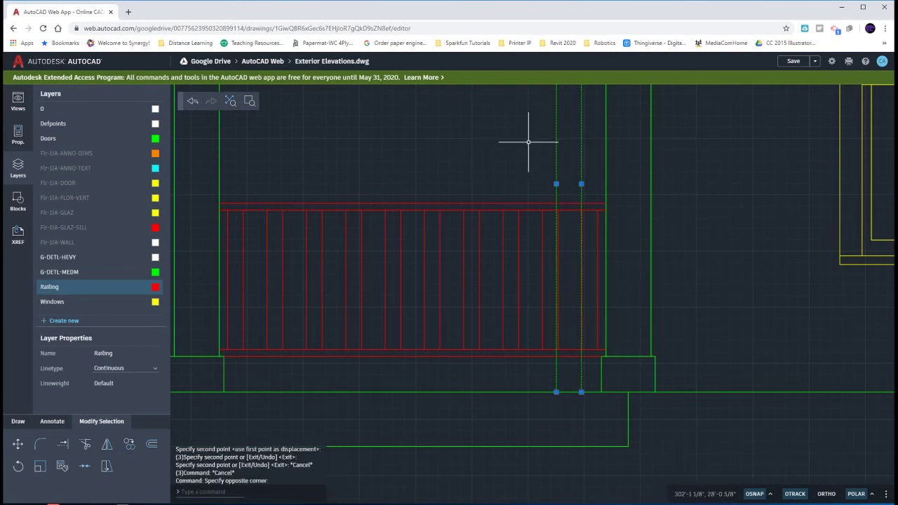
key("Escape")
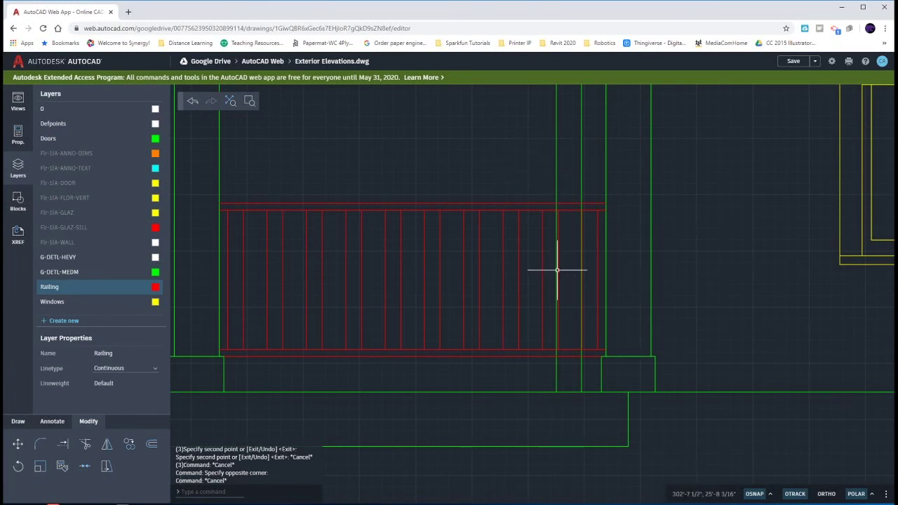
scroll(553, 272, "up", 4)
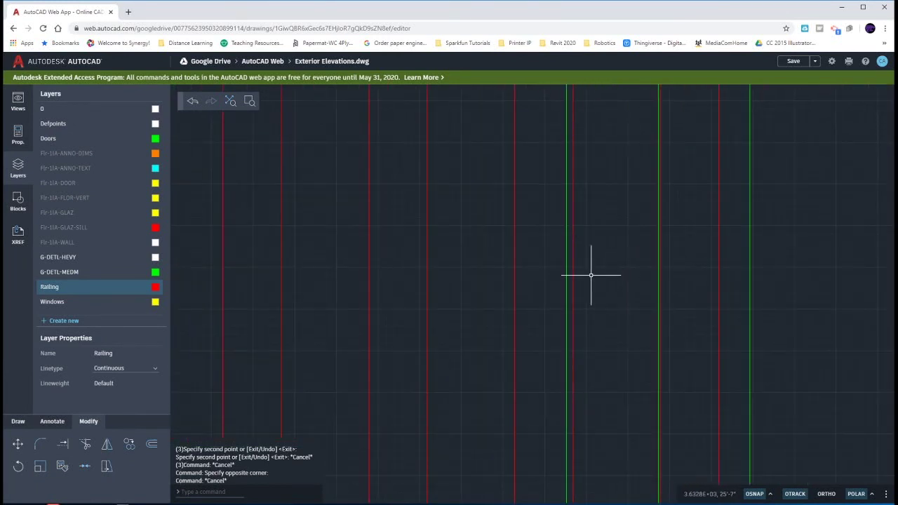
scroll(611, 273, "down", 2)
scroll(612, 272, "down", 4)
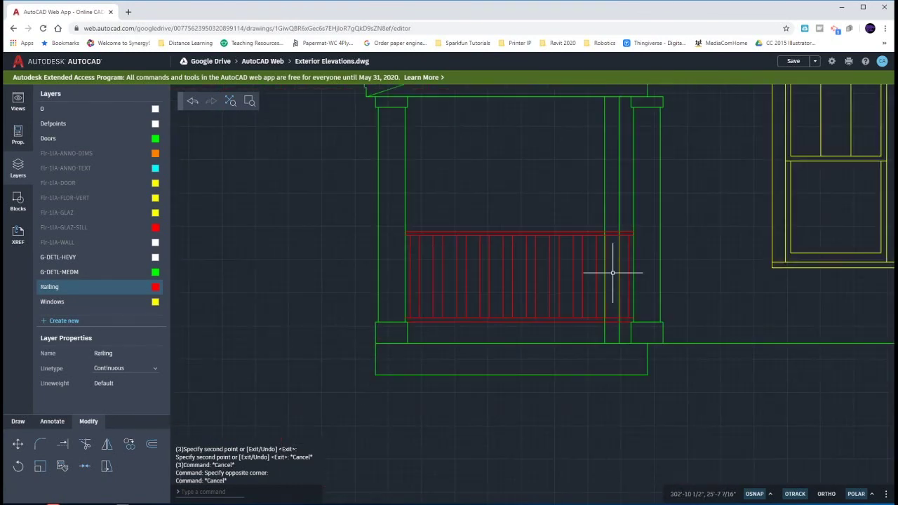
scroll(491, 267, "down", 2)
scroll(655, 289, "up", 3)
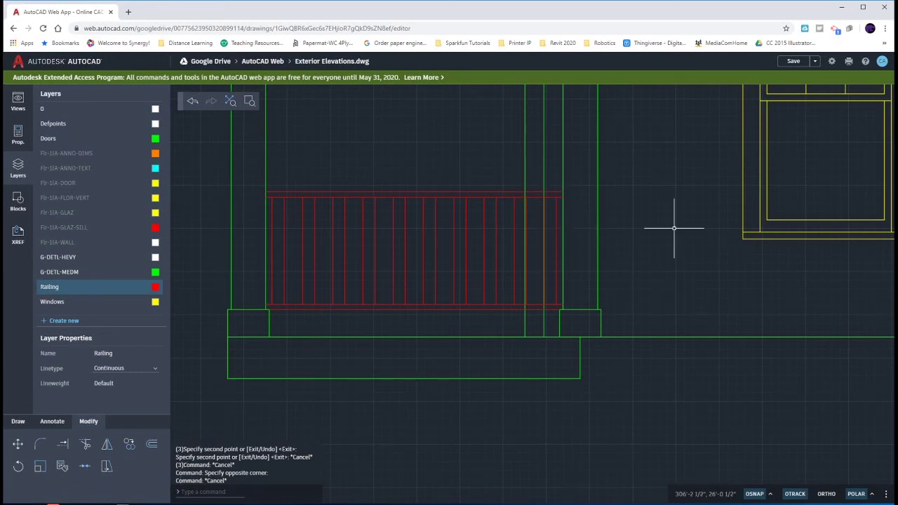
Trim the two vertical green lines where they cross the top and bottom rails near the right column.
type("tr")
key("Return")
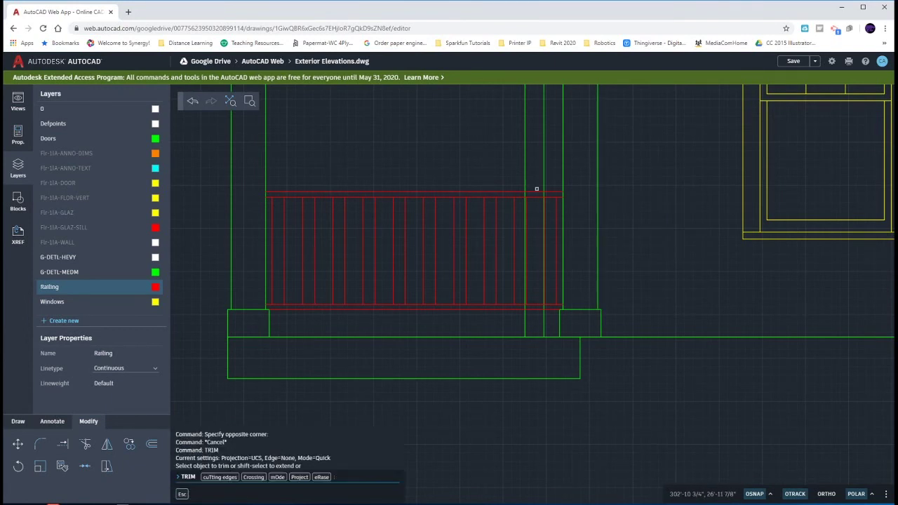
left_click(525, 194)
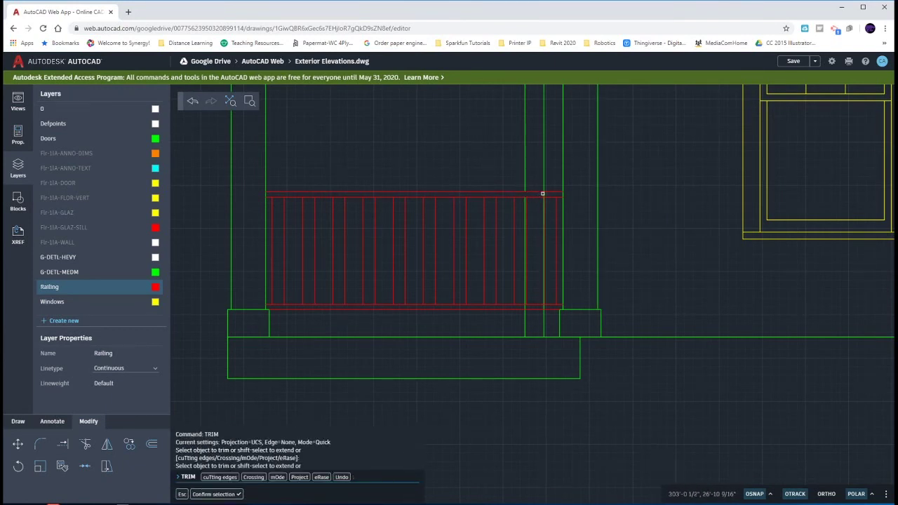
left_click(542, 194)
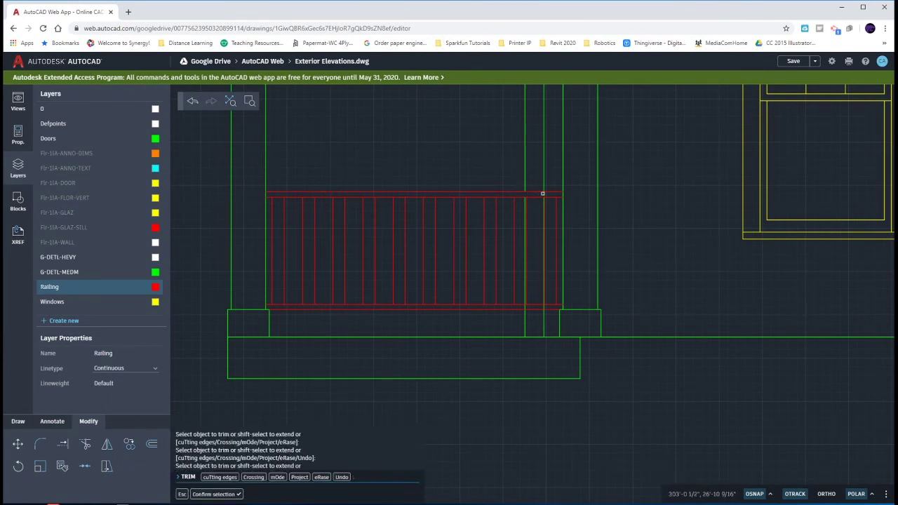
left_click(524, 307)
key("Escape")
key("Escape")
Erase the leftover segments of the two green lines between the rails and return to the overview of all elevations.
scroll(537, 282, "up", 5)
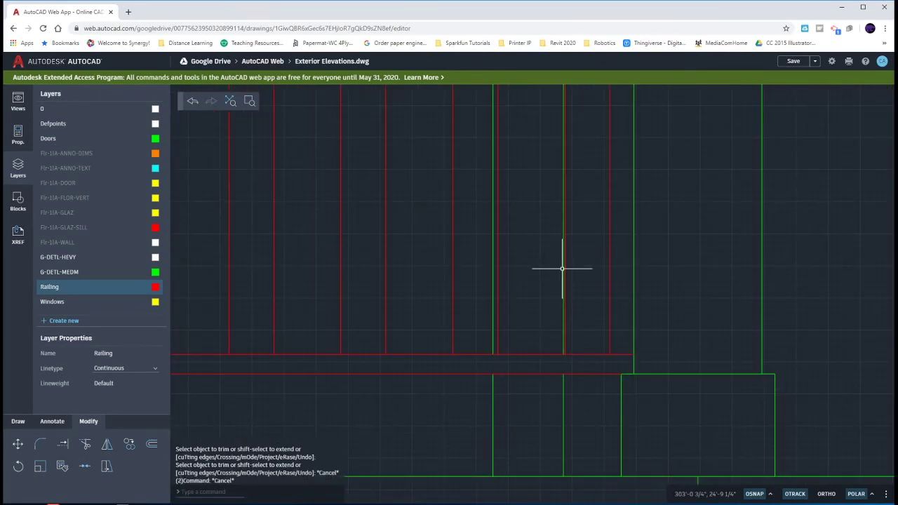
left_click(563, 268)
key("Delete")
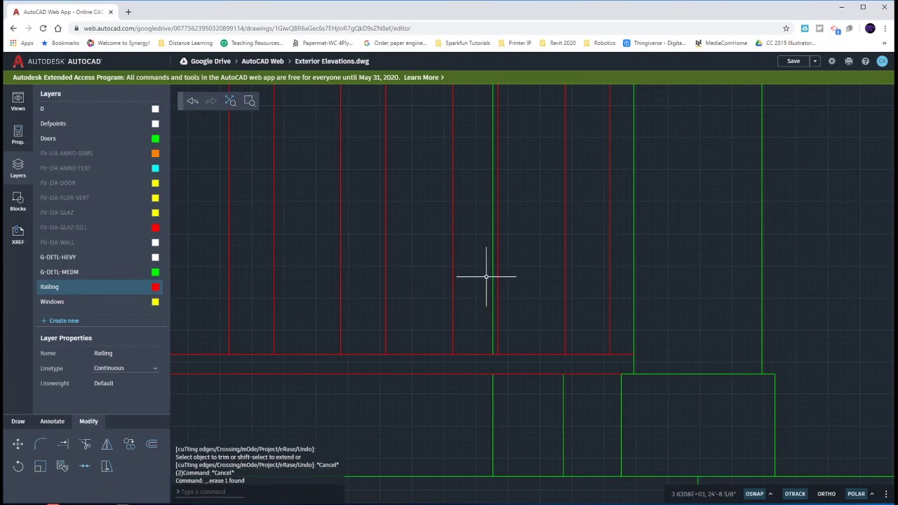
scroll(491, 275, "down", 5)
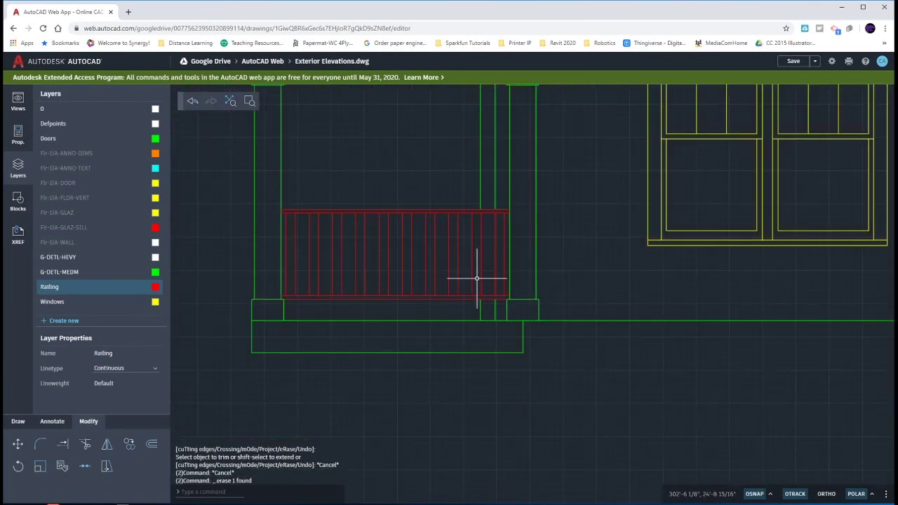
middle_click_drag(436, 190, 488, 215)
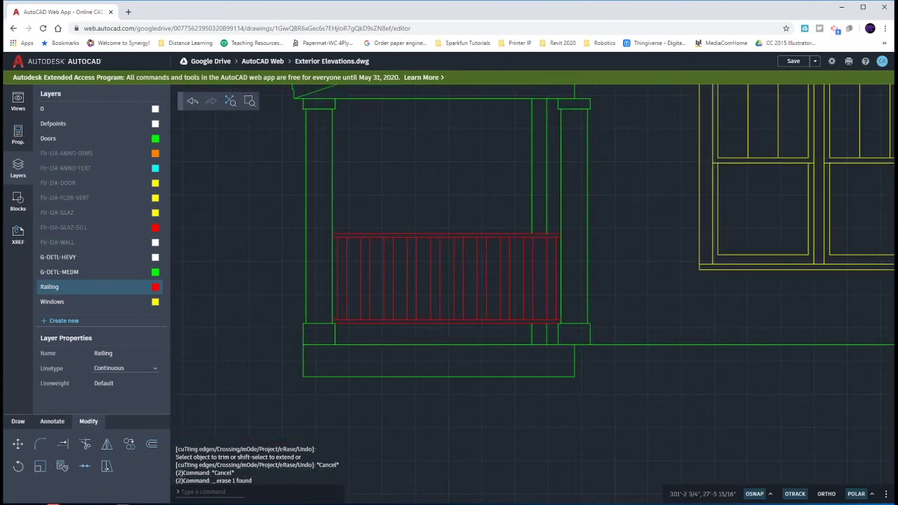
middle_click(475, 206)
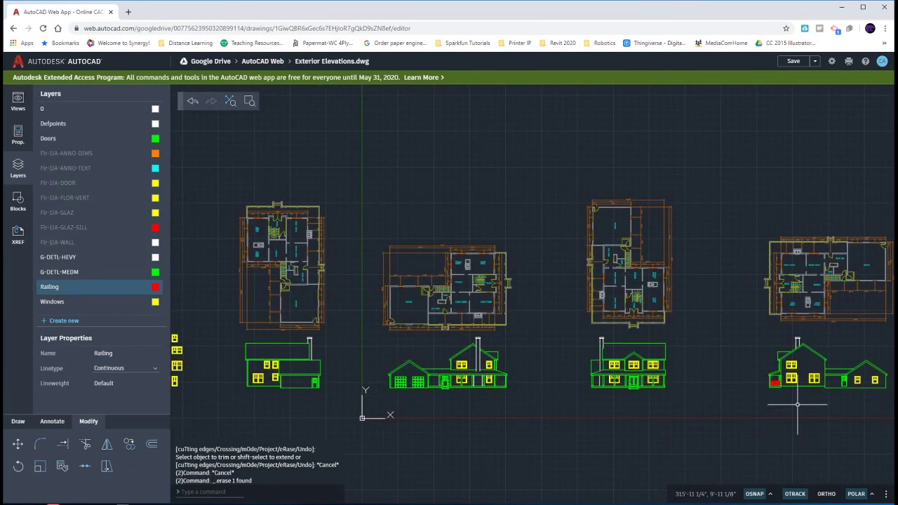
Start copying the complete north elevation porch railing, boards and rails, with the base point at the left column base's inner bottom corner.
scroll(795, 398, "up", 5)
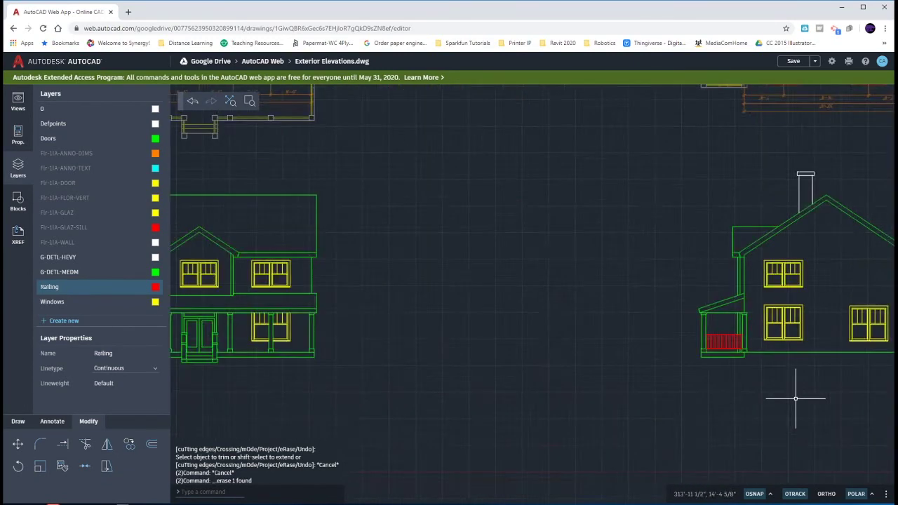
middle_click_drag(797, 395, 576, 373)
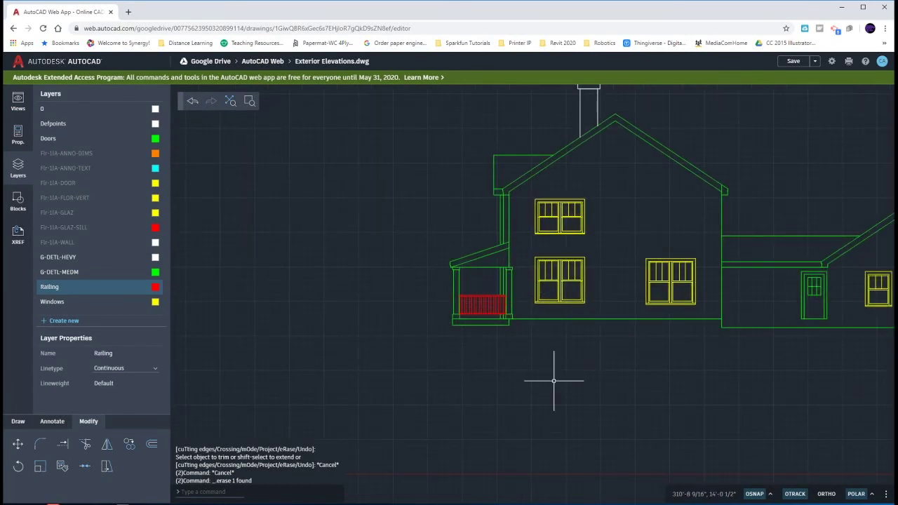
scroll(494, 312, "up", 5)
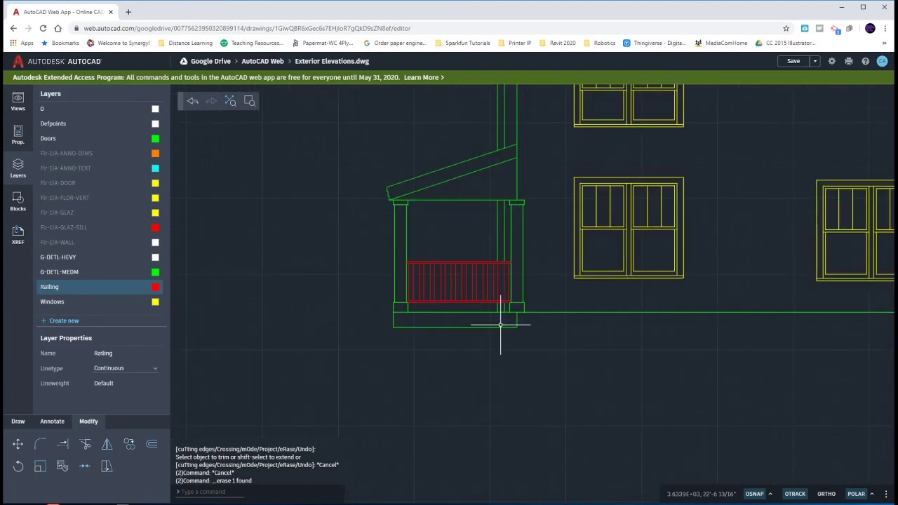
scroll(494, 311, "up", 3)
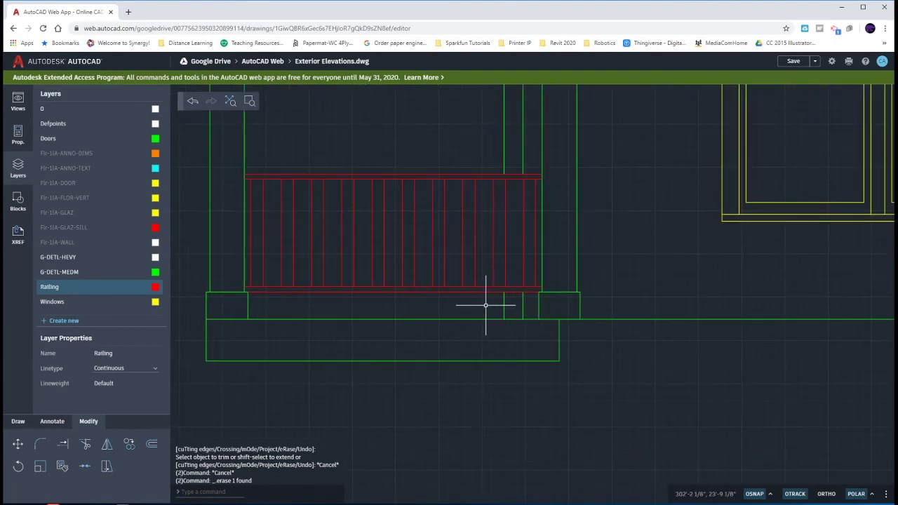
middle_click_drag(485, 305, 501, 325)
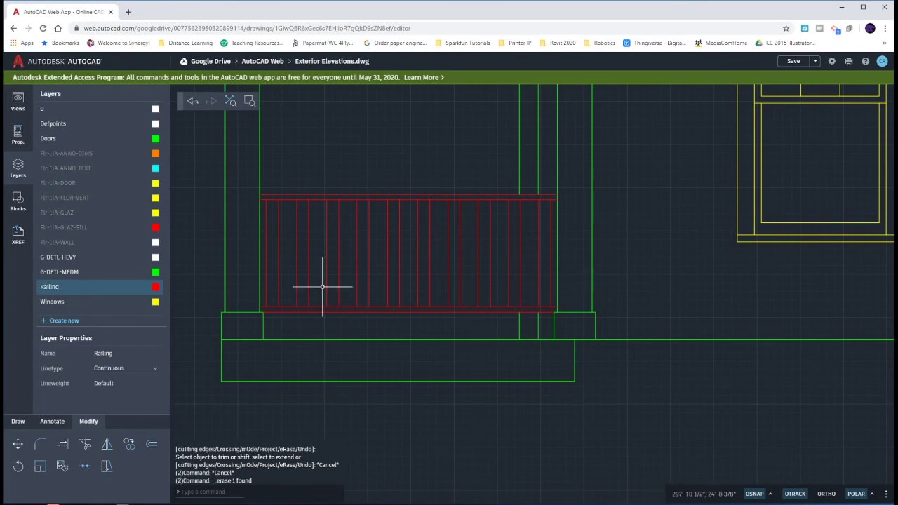
left_click(547, 312)
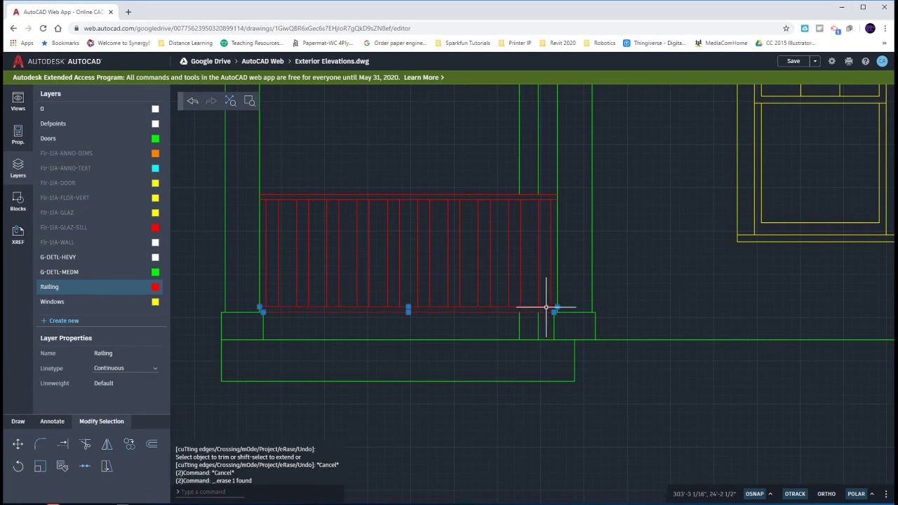
left_click(553, 289)
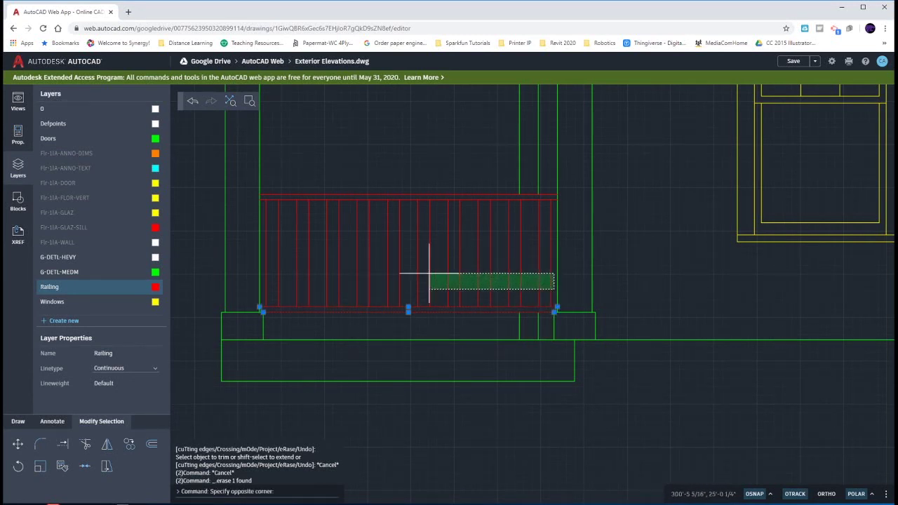
left_click(234, 216)
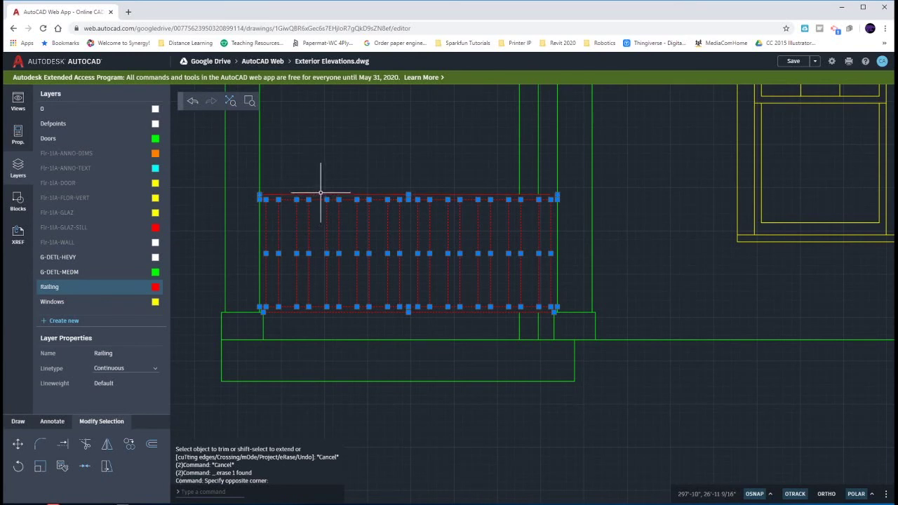
type("co")
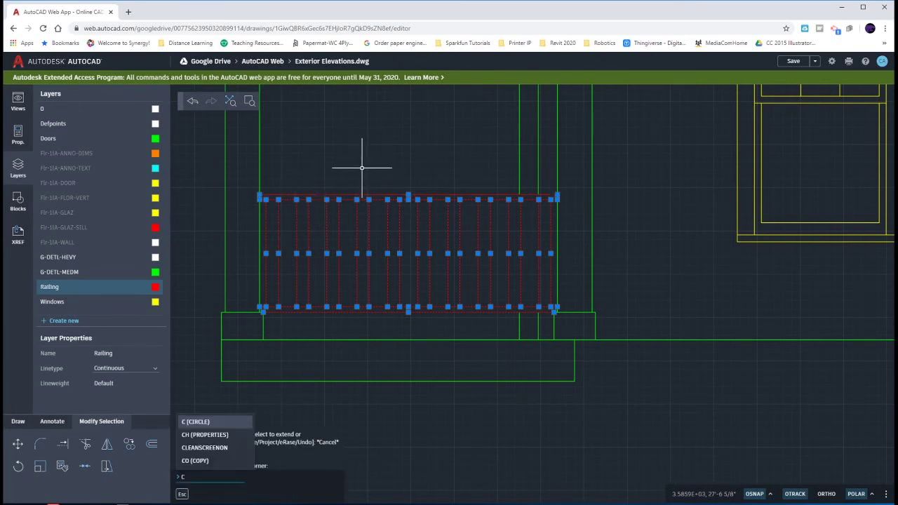
key("Return")
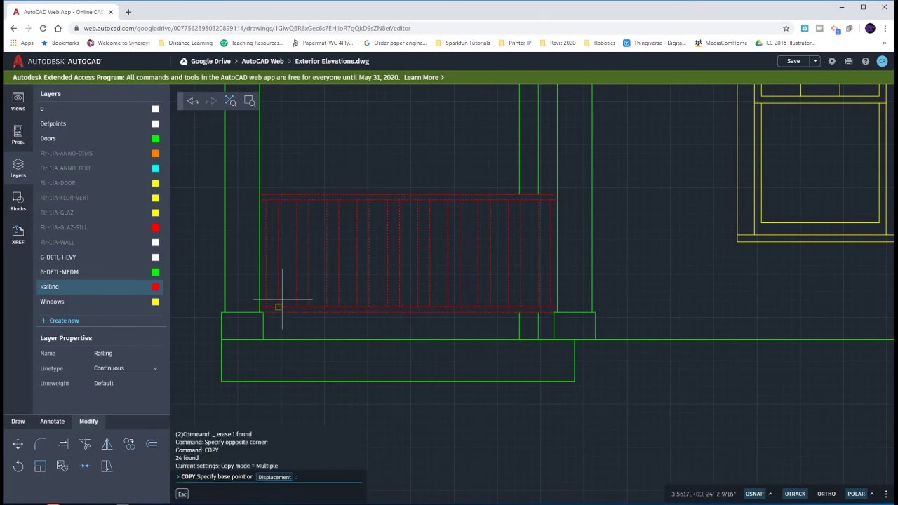
left_click(263, 340)
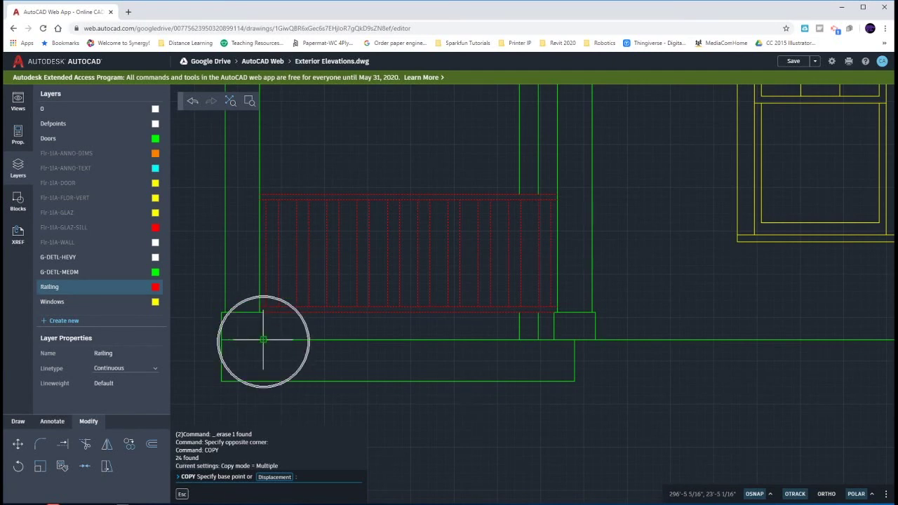
Place railing copies in the two porch bays right of the double doors on the neighbouring elevation, aligned to the column bases.
scroll(354, 328, "down", 5)
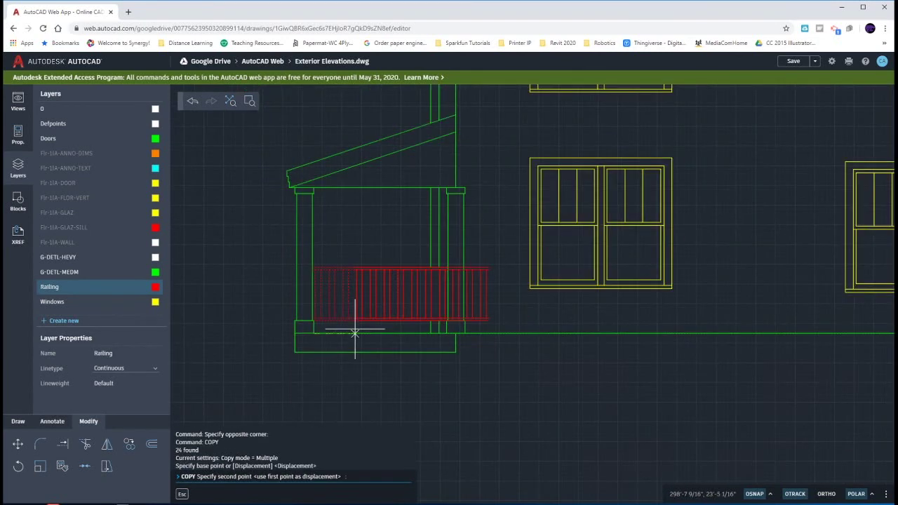
middle_click_drag(275, 325, 606, 312)
middle_click_drag(373, 313, 737, 311)
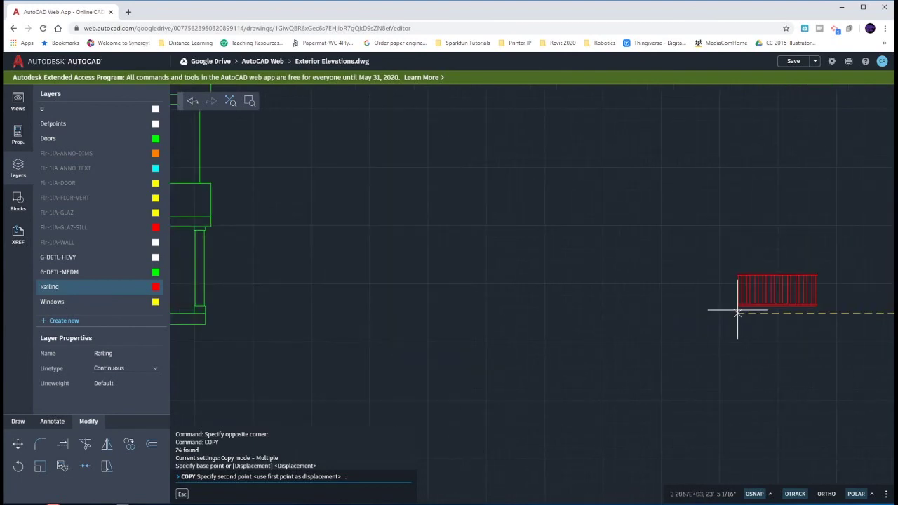
scroll(737, 311, "down", 4)
middle_click_drag(451, 308, 624, 301)
scroll(624, 304, "up", 5)
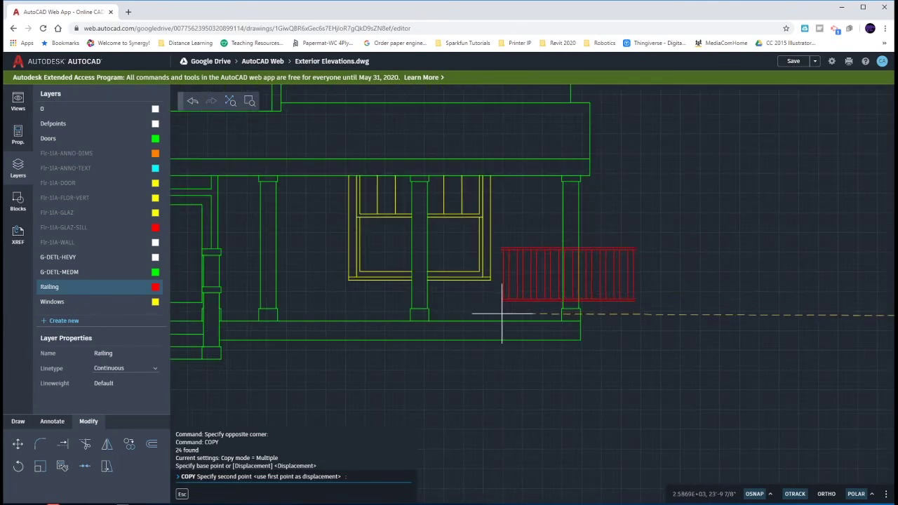
left_click(428, 321)
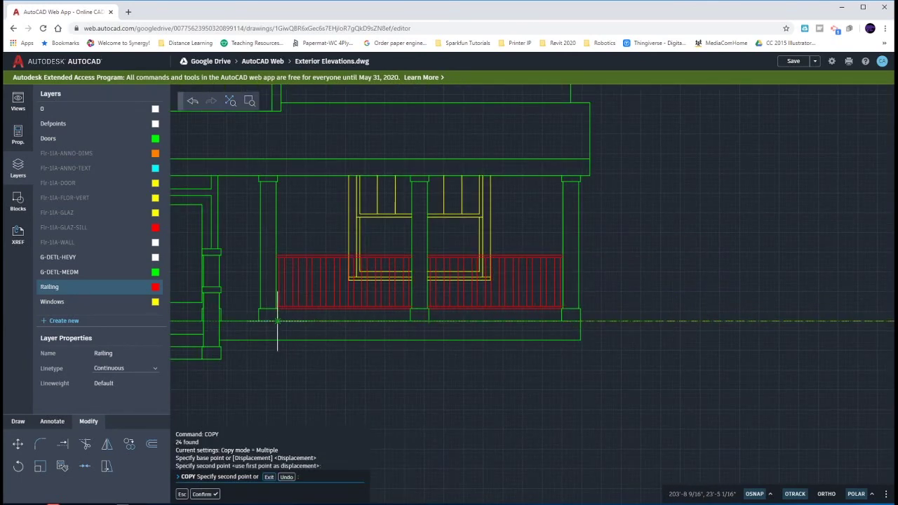
Place railing copies in the three porch bays left of the double doors, aligned to the column bases.
middle_click_drag(278, 326, 584, 329)
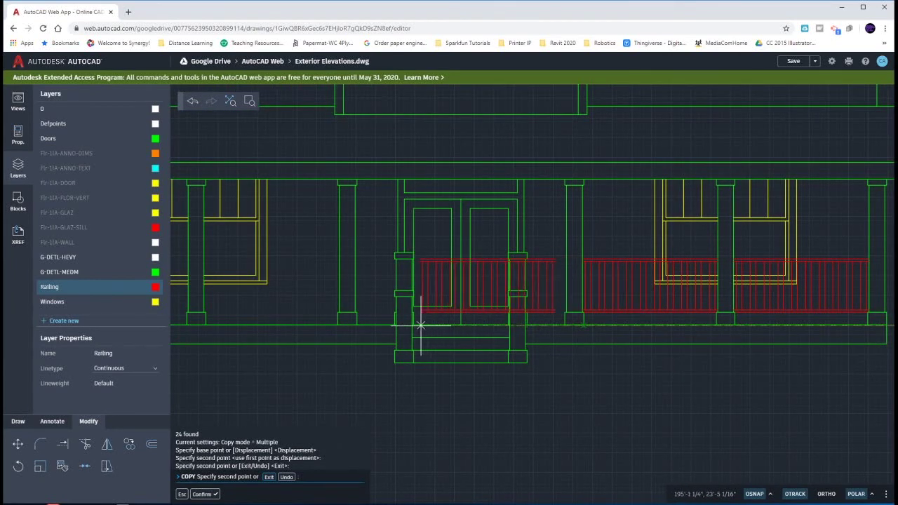
middle_click_drag(350, 317, 651, 316)
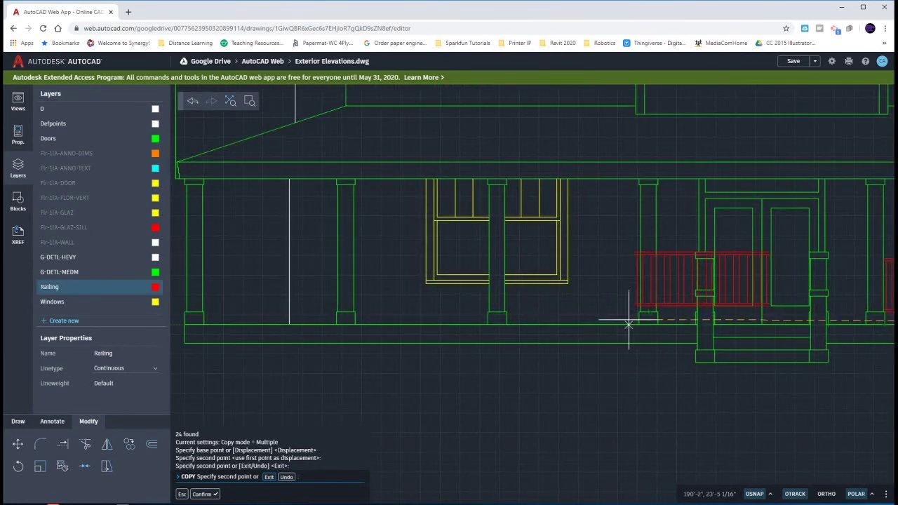
left_click(507, 324)
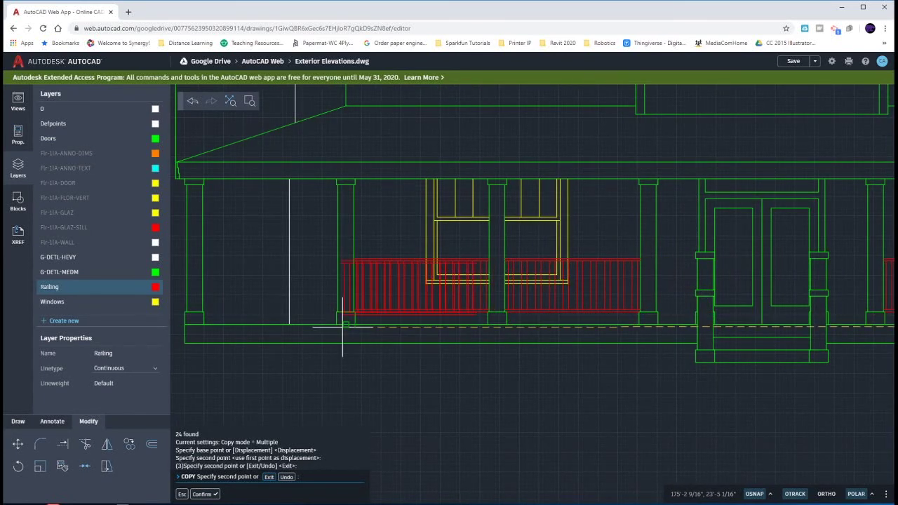
middle_click_drag(433, 326, 653, 319)
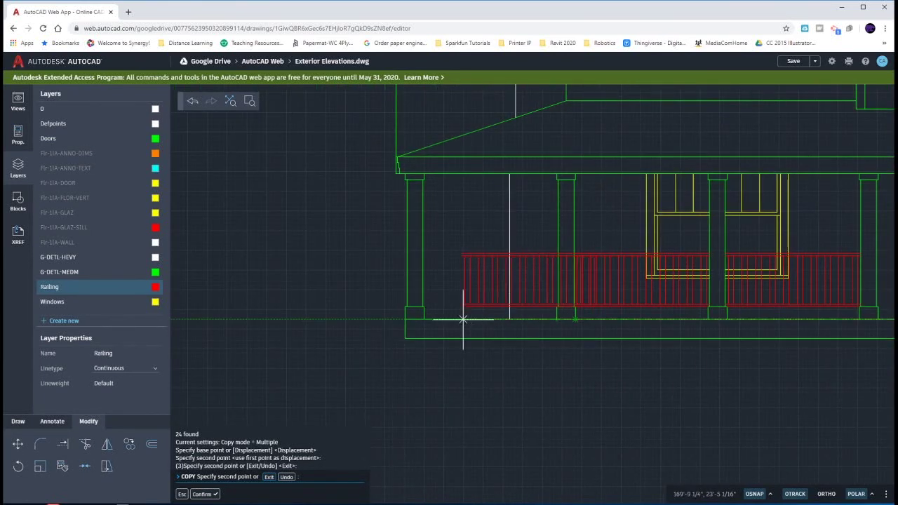
left_click(423, 319)
Place railing copies in the two rightmost porch bays of the elevation with the garage doors, aligned to the column bases.
scroll(589, 331, "down", 3)
middle_click_drag(427, 339, 711, 303)
scroll(710, 303, "down", 1)
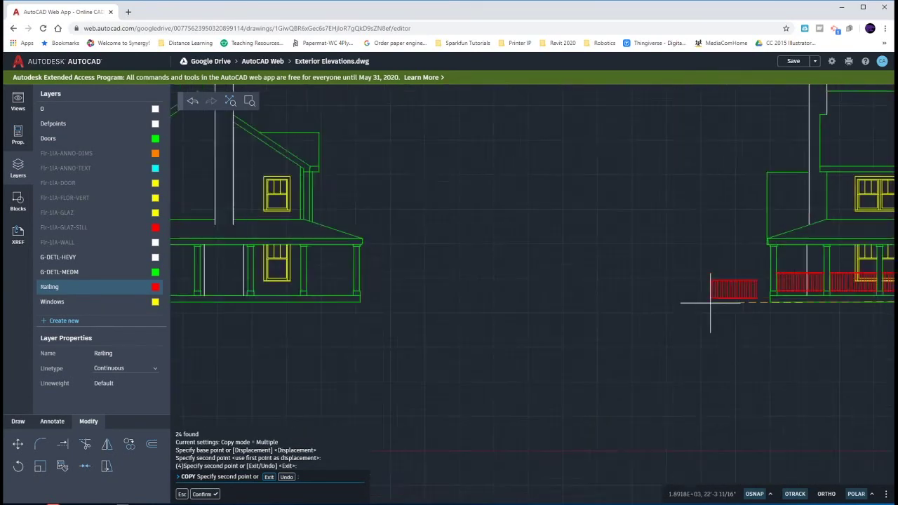
scroll(484, 301, "down", 3)
scroll(484, 291, "up", 4)
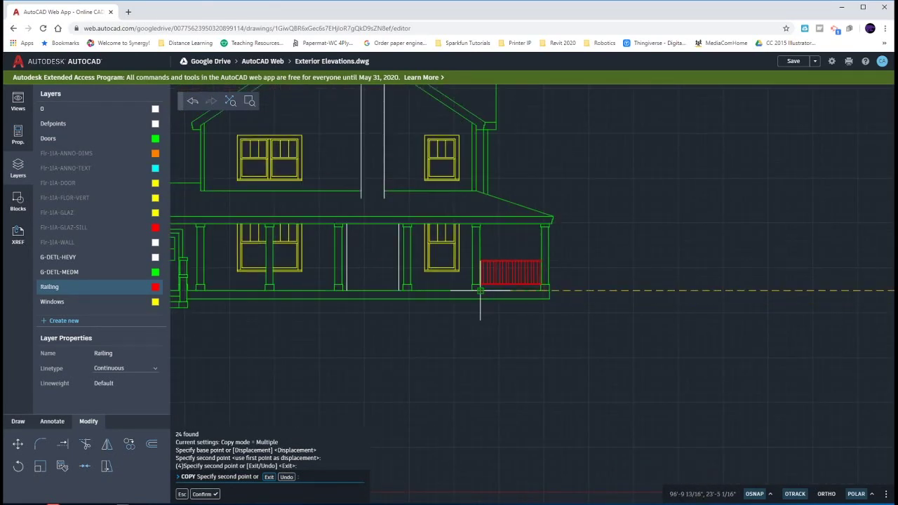
left_click(412, 290)
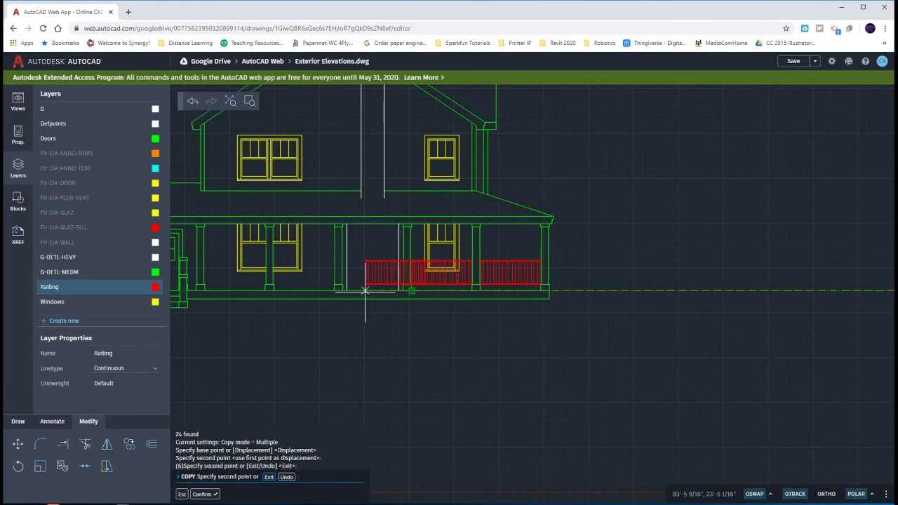
Continue the railing copies through the three remaining porch bays up to the column right of the single entry door.
mouse_move(342, 293)
middle_mouse_down()
mouse_move(700, 294)
mouse_move(667, 286)
middle_mouse_up()
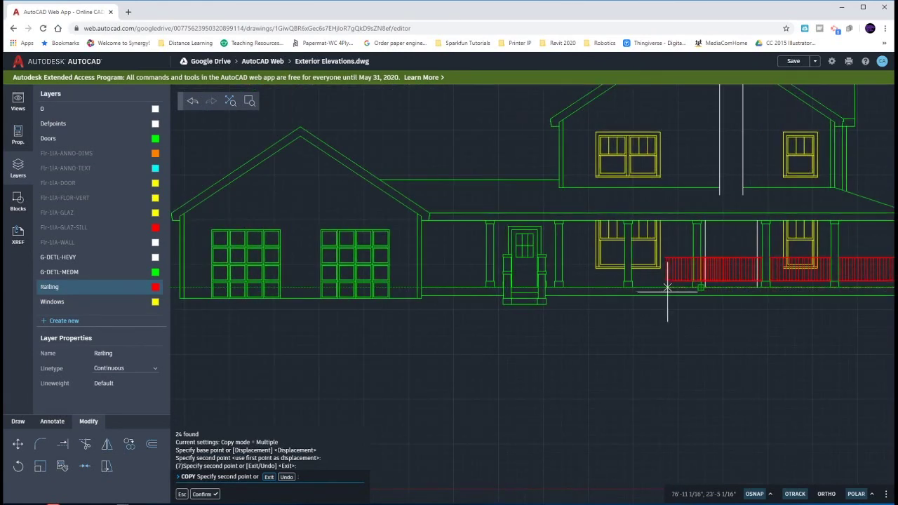
scroll(684, 288, "up", 3)
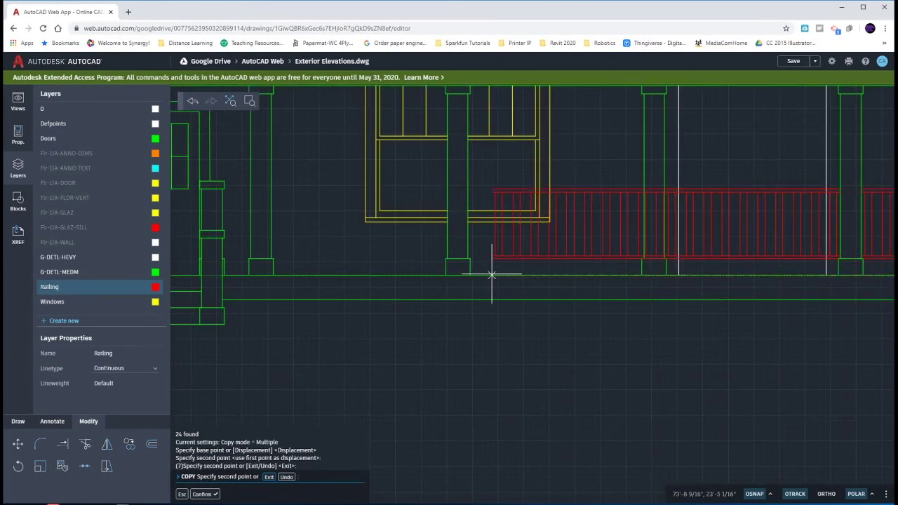
left_click(463, 275)
middle_click_drag(428, 275, 625, 266)
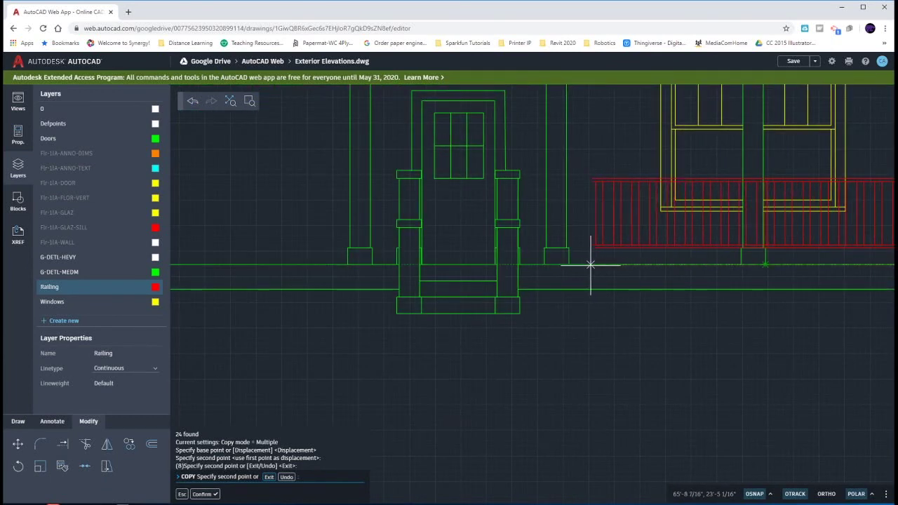
left_click(552, 278)
Place a spare railing copy below the porch bay beside the garage and end the copying.
middle_click_drag(552, 279, 866, 303)
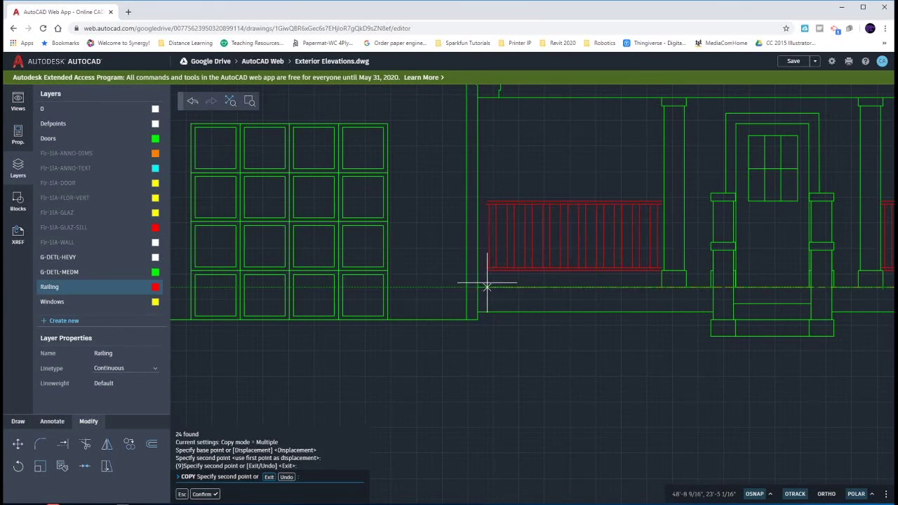
left_click(493, 443)
key("Escape")
key("Escape")
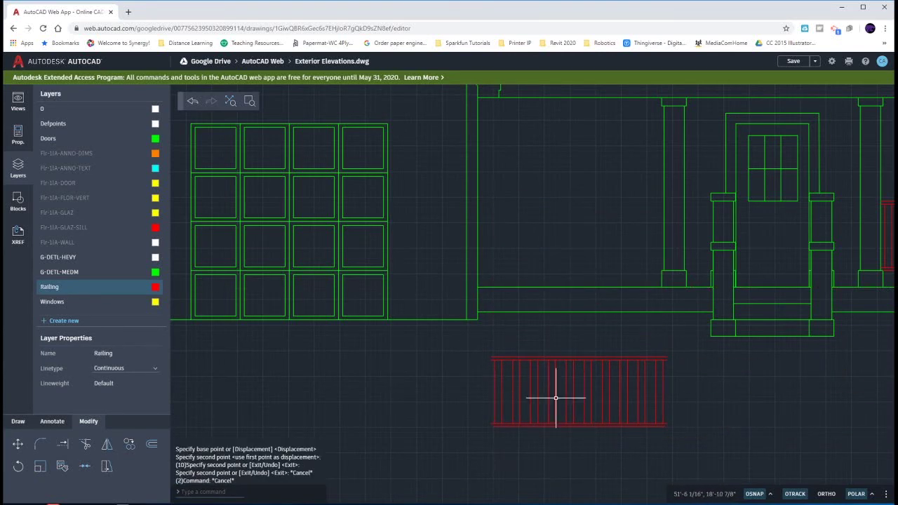
Move the spare railing up into the bay beside the garage, its bottom right end on the column base's top left corner.
scroll(649, 333, "down", 3)
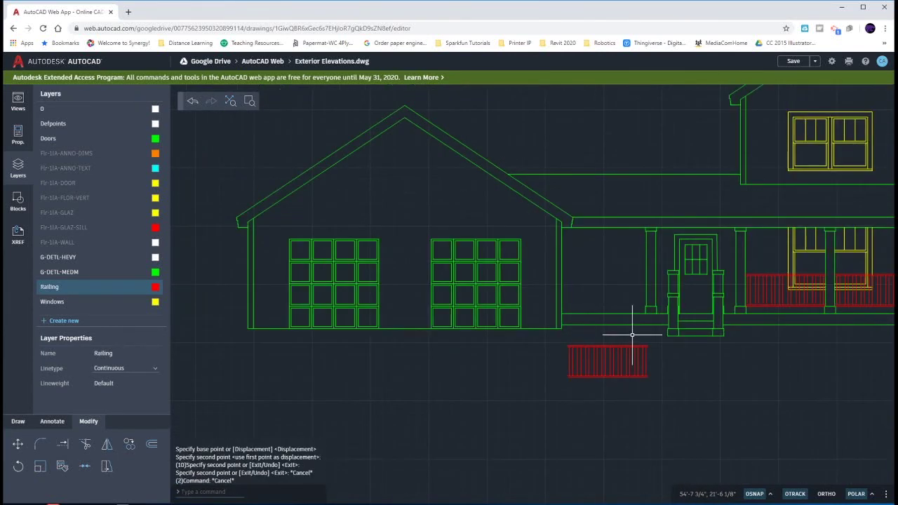
middle_click_drag(639, 336, 523, 351)
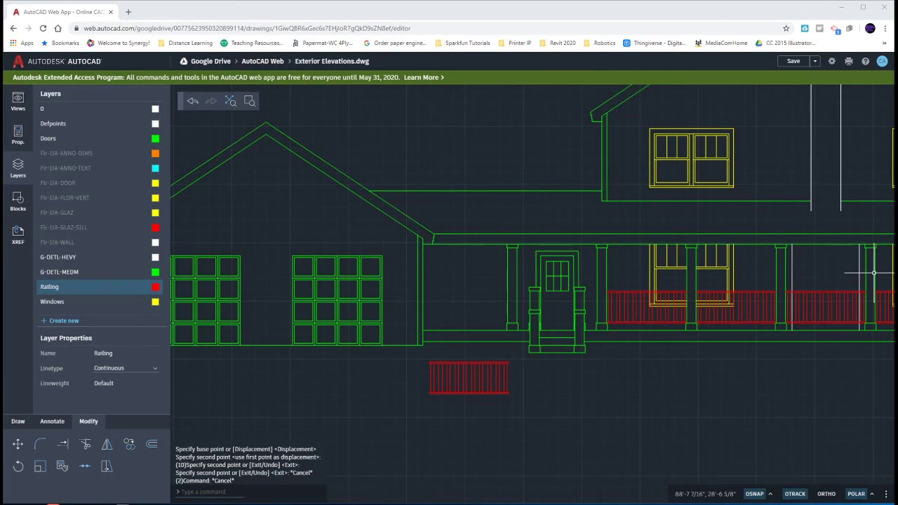
left_click(526, 408)
left_click(424, 358)
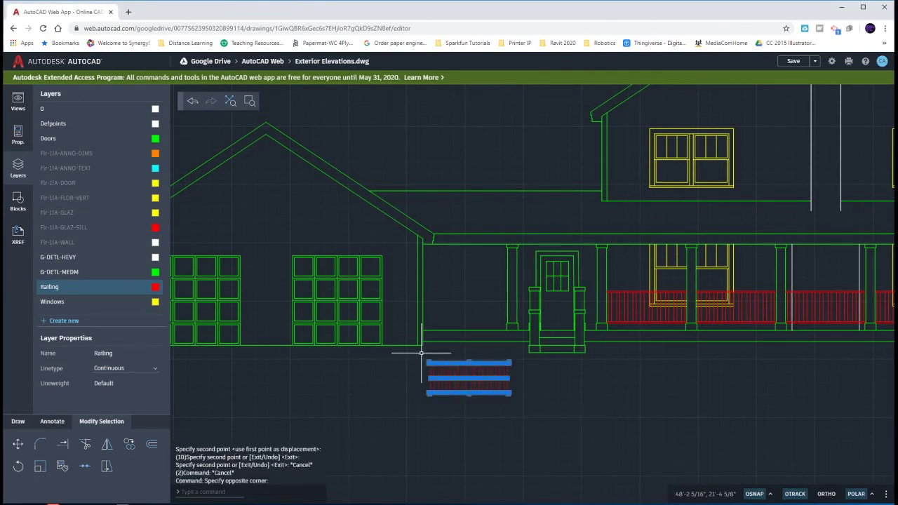
type("m")
key("Return")
scroll(511, 405, "up", 5)
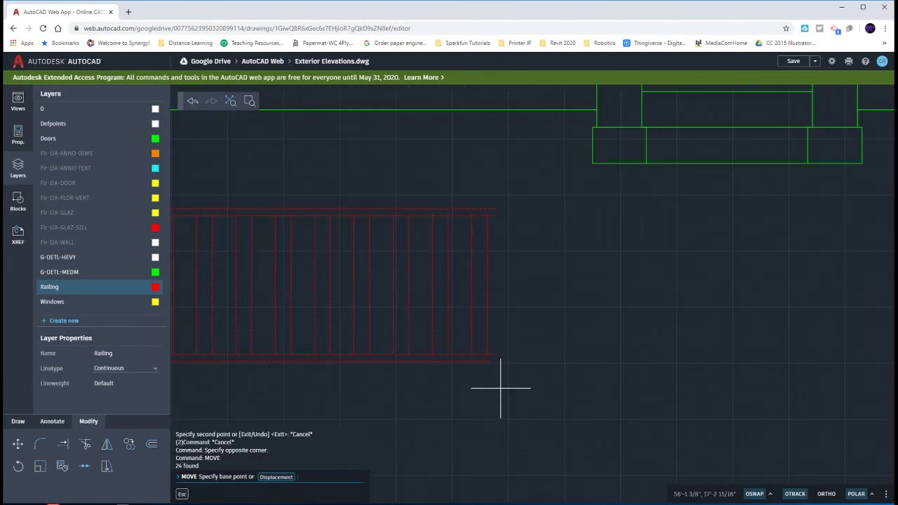
left_click(491, 362)
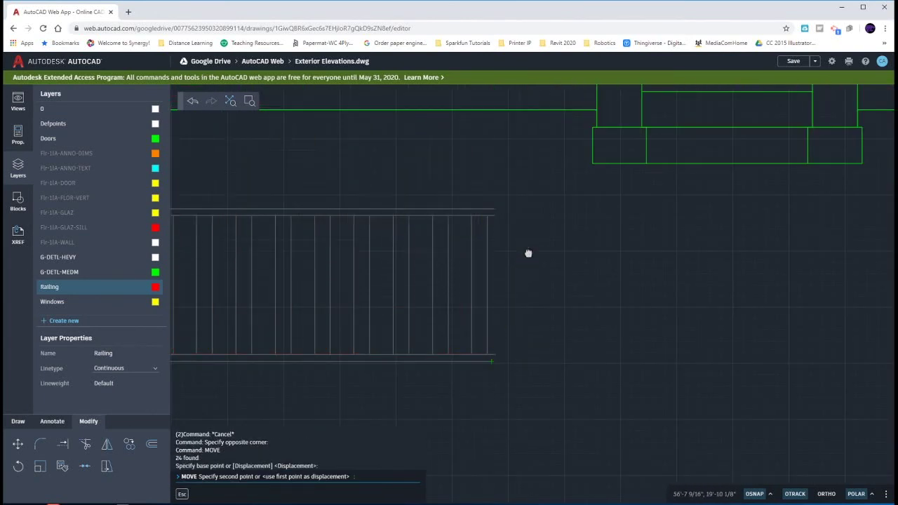
scroll(513, 441, "up", 5)
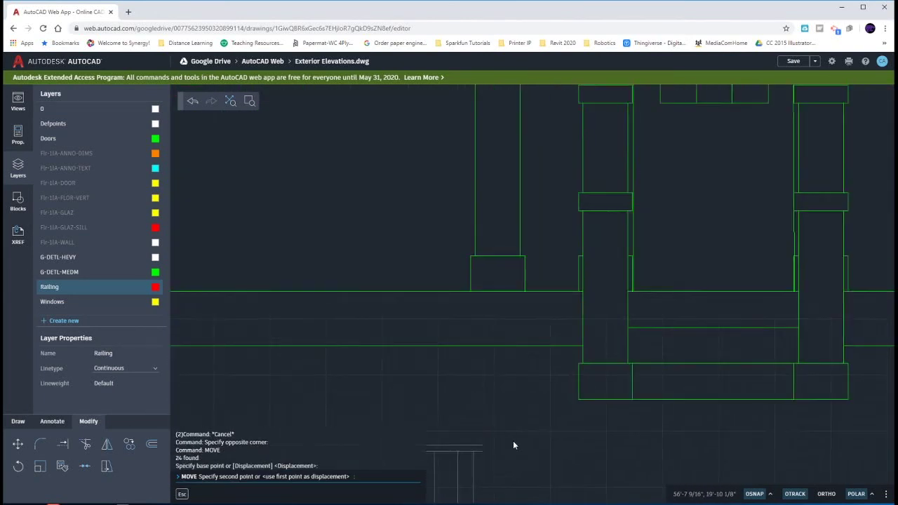
left_click(470, 258)
key("Escape")
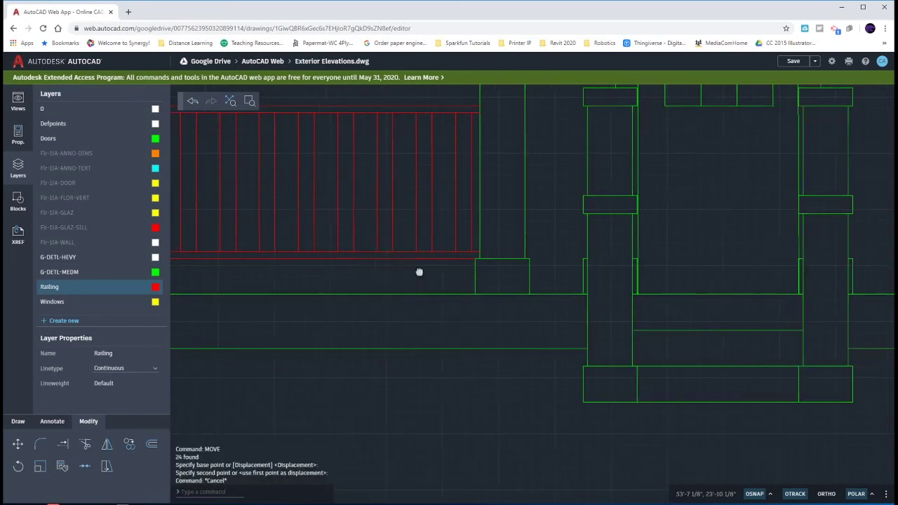
middle_click_drag(419, 270, 683, 300)
middle_click_drag(498, 297, 571, 357)
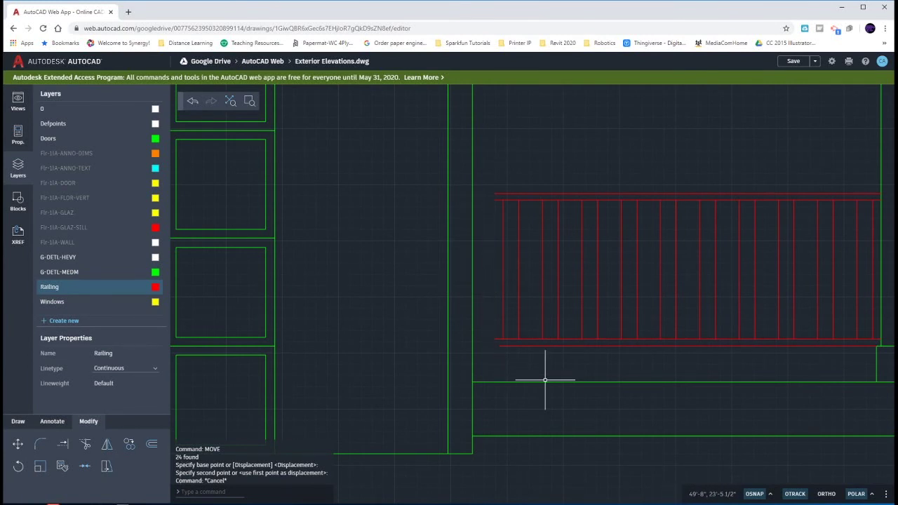
Extend the four horizontal rail lines of the railing beside the garage to the garage wall.
type("ex")
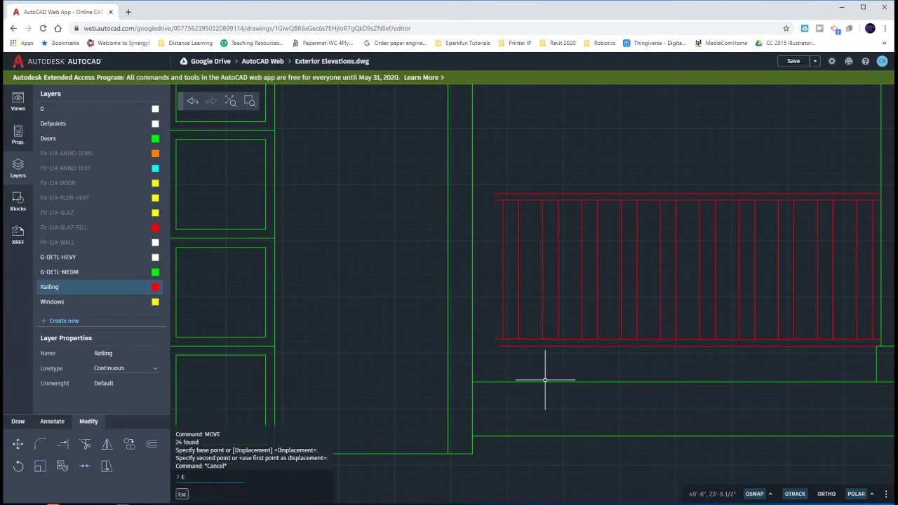
key("Return")
left_click(500, 344)
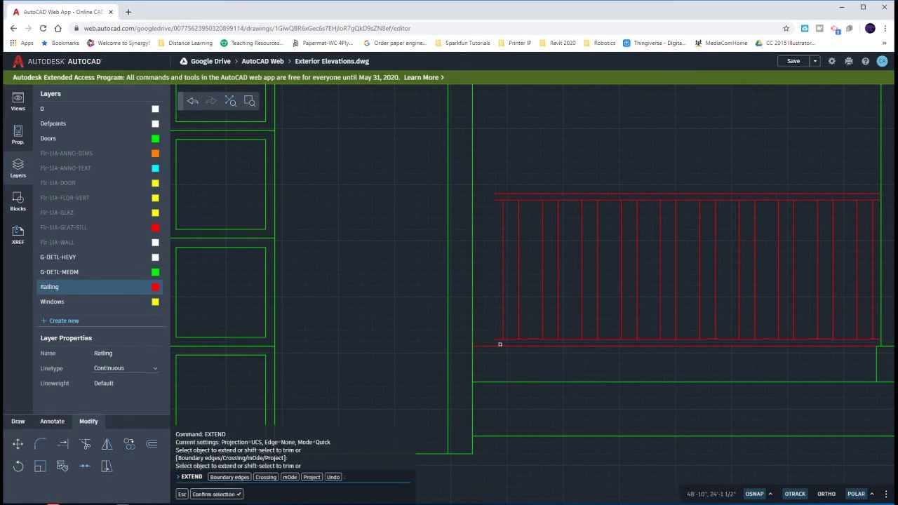
left_click(498, 339)
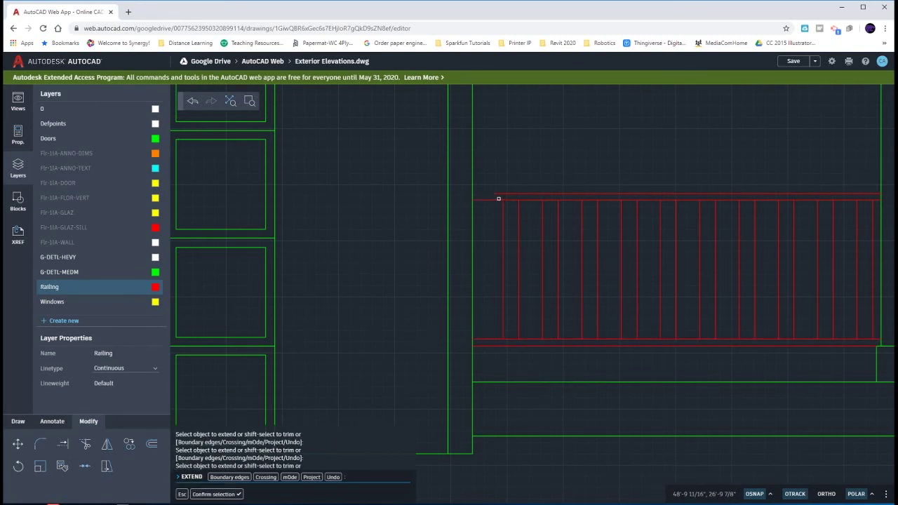
key("Escape")
Copy the baluster line pair nearest the garage one spacing toward the wall and erase the copied line beyond the wall.
left_click(528, 267)
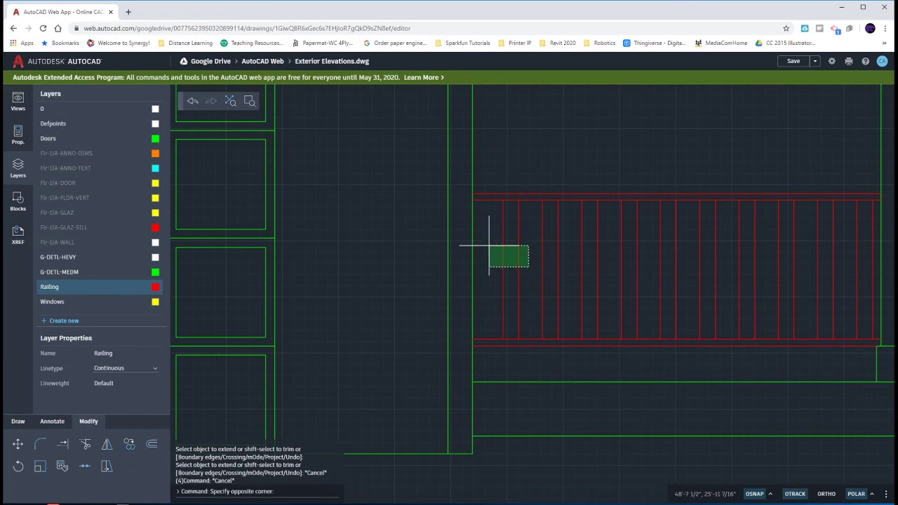
left_click(489, 245)
type("co")
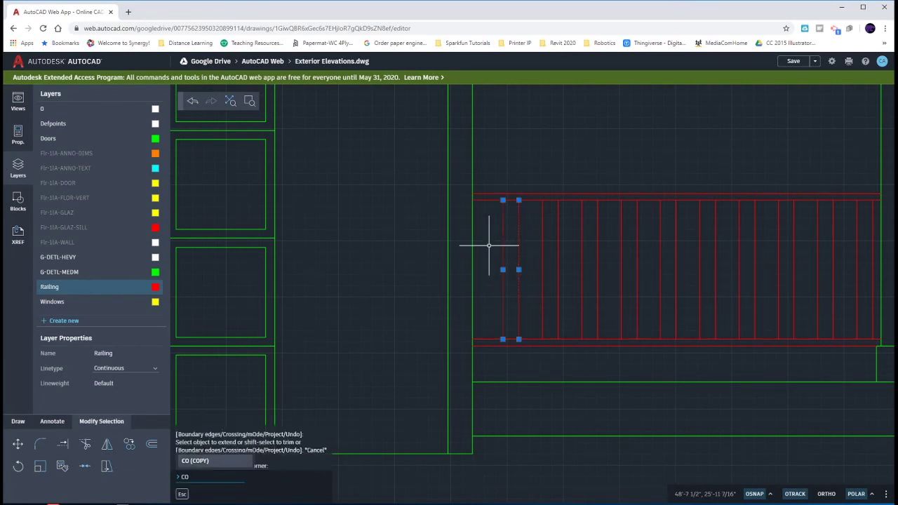
key("Return")
left_click(542, 199)
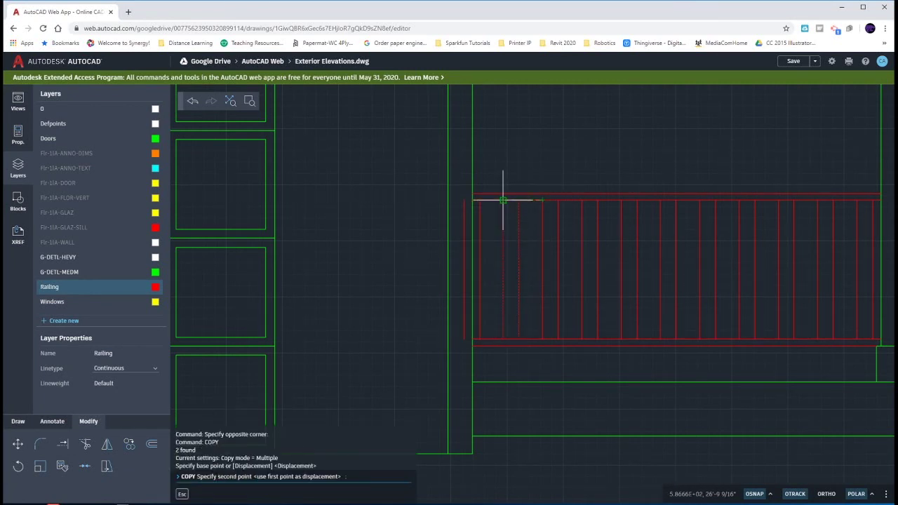
left_click(502, 200)
key("Escape")
key("Escape")
key("Escape")
key("Escape")
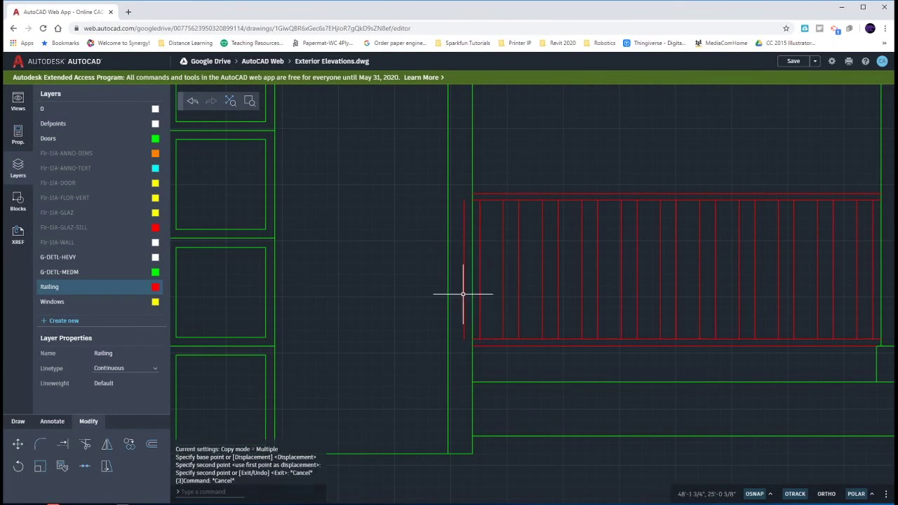
left_click(463, 294)
key("Delete")
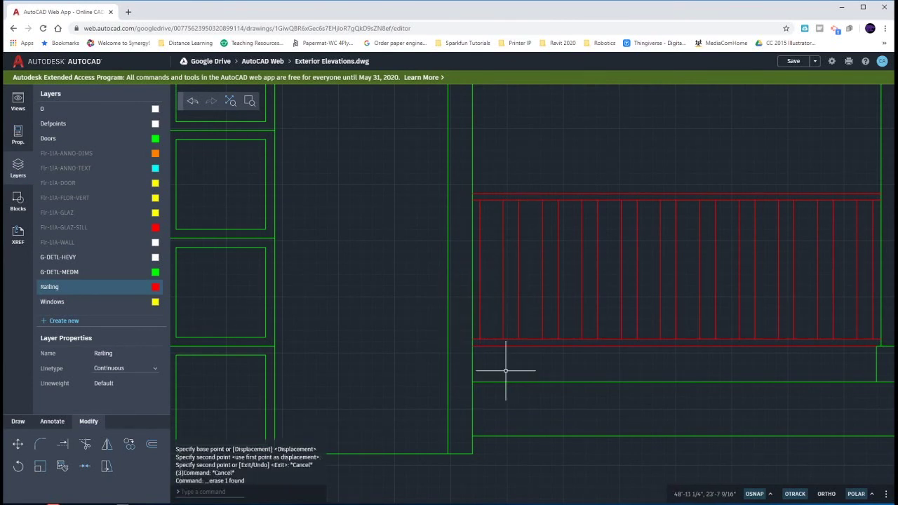
Draw a line across the narrow gap between the column base beside the single entry door and the stair pier, at the base's top corner.
scroll(505, 371, "down", 3)
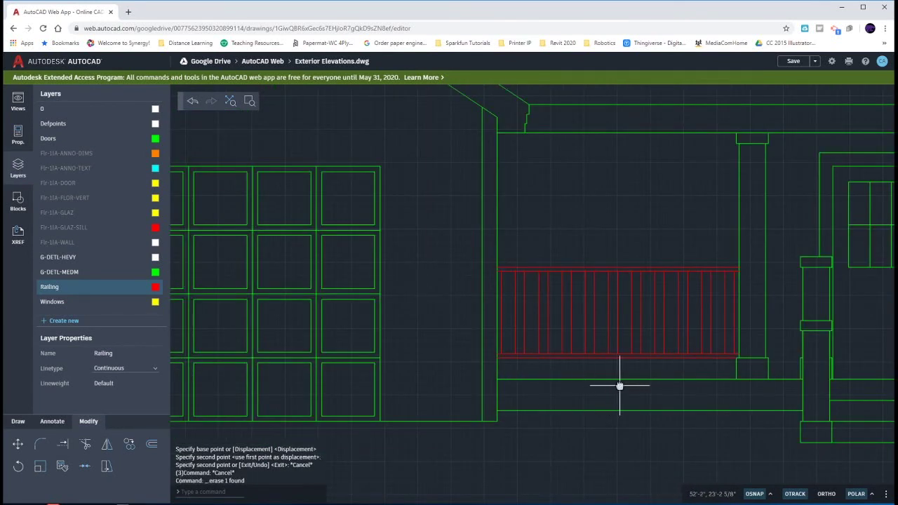
middle_click_drag(619, 385, 371, 367)
middle_click_drag(603, 415, 541, 412)
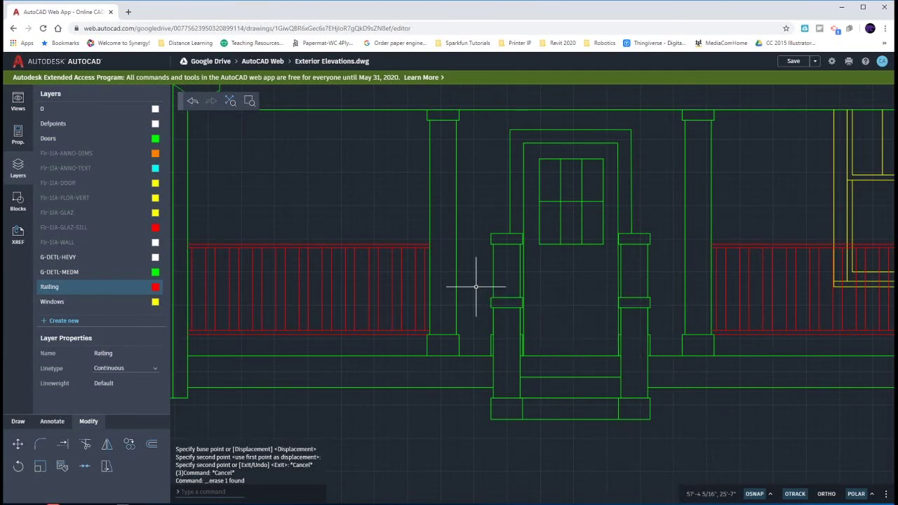
scroll(506, 345, "down", 10)
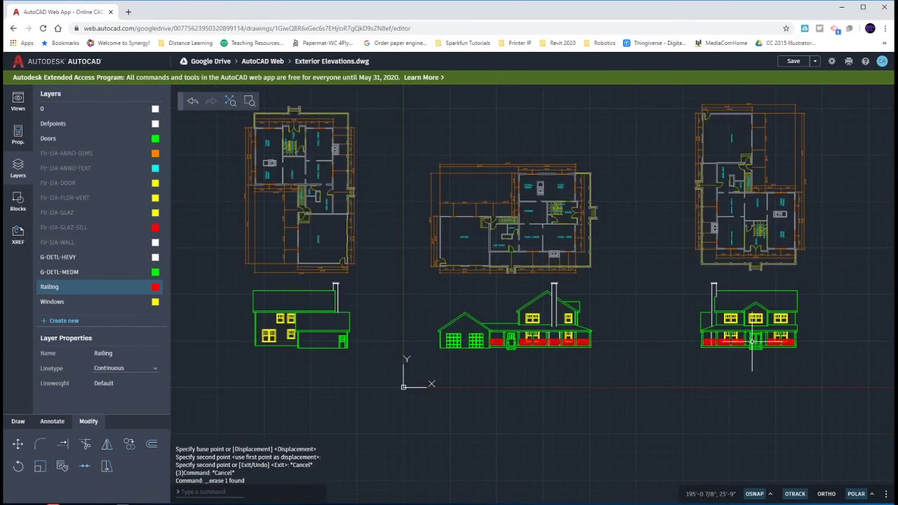
scroll(747, 330, "up", 2)
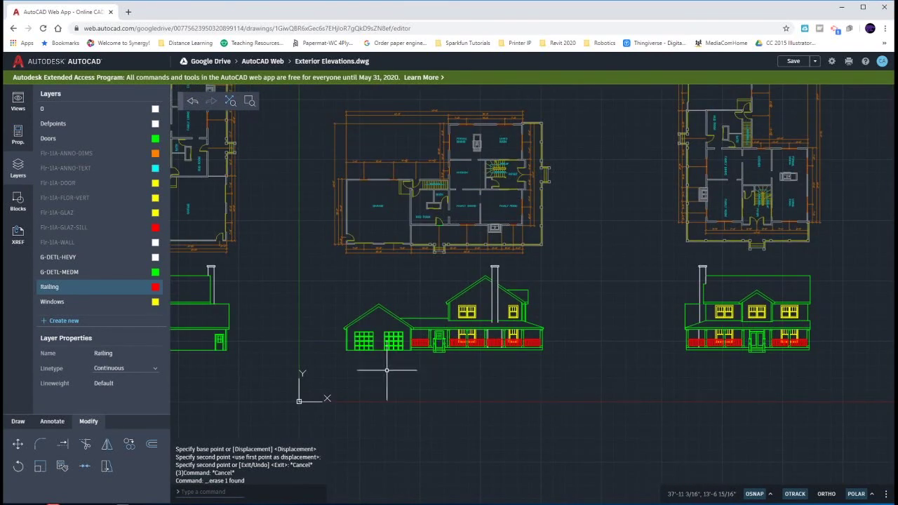
scroll(424, 342, "up", 2)
scroll(424, 342, "up", 8)
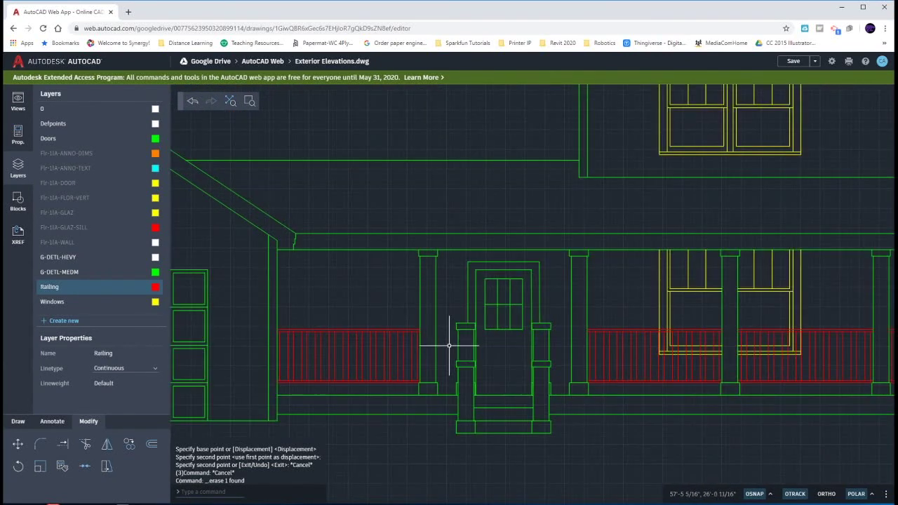
middle_click_drag(452, 365, 431, 315)
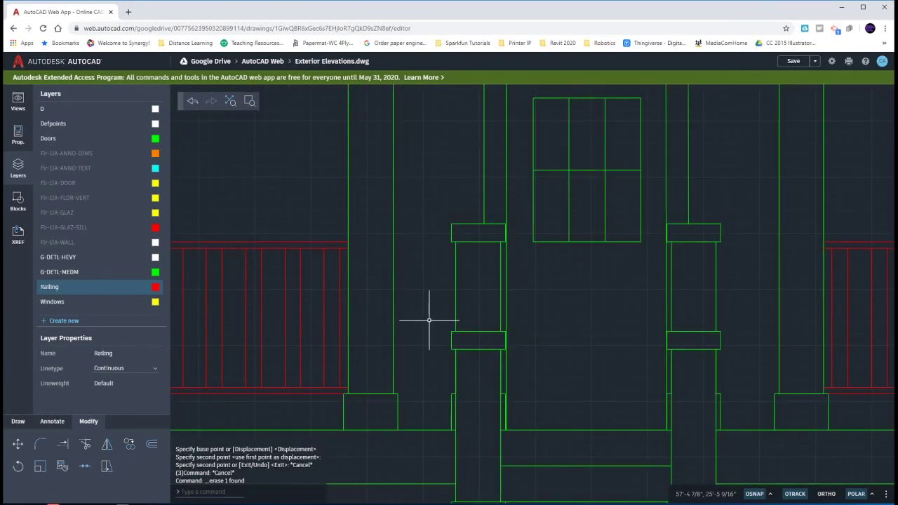
type("l")
key("Return")
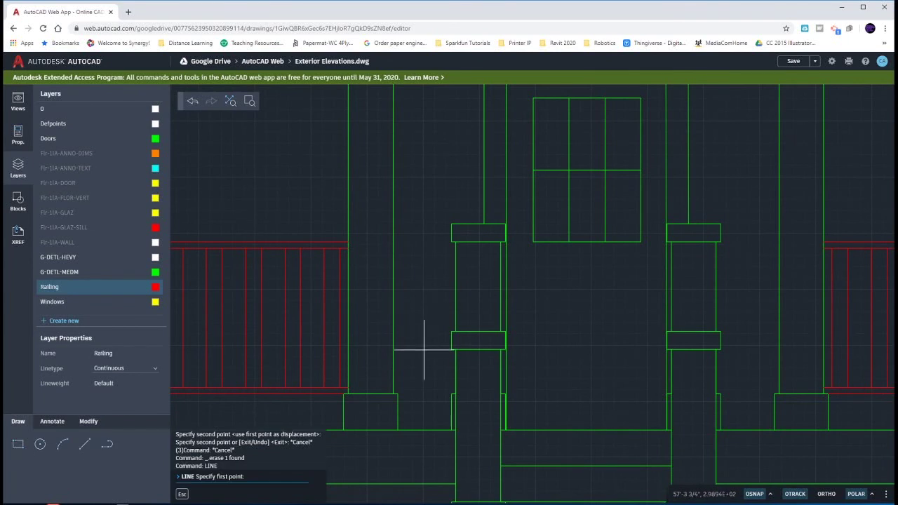
left_click(398, 394)
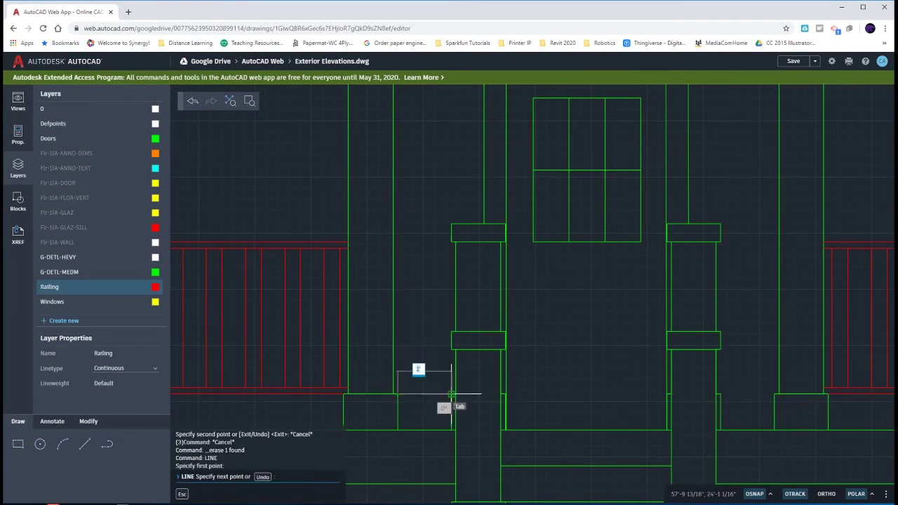
left_click(451, 393)
key("Return")
Offset the new bottom rail line upward by 1.5.
left_click(439, 395)
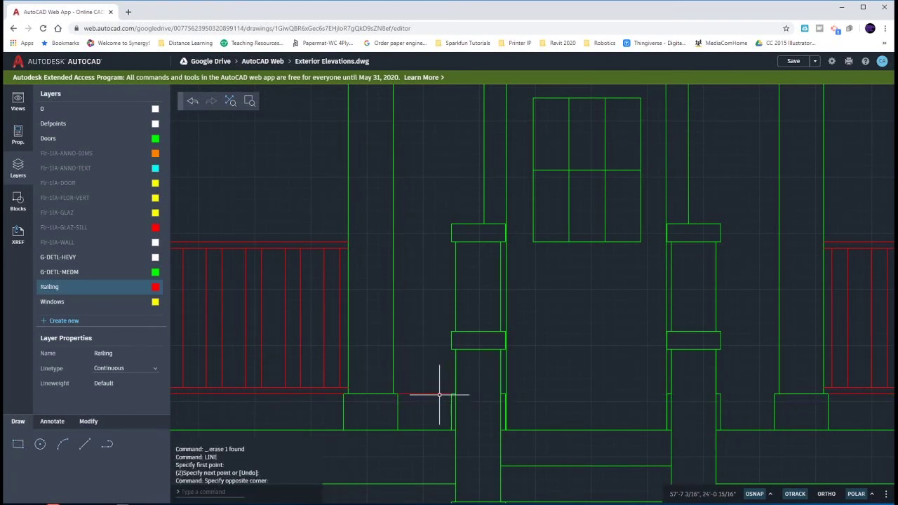
type("o")
key("Return")
key("Return")
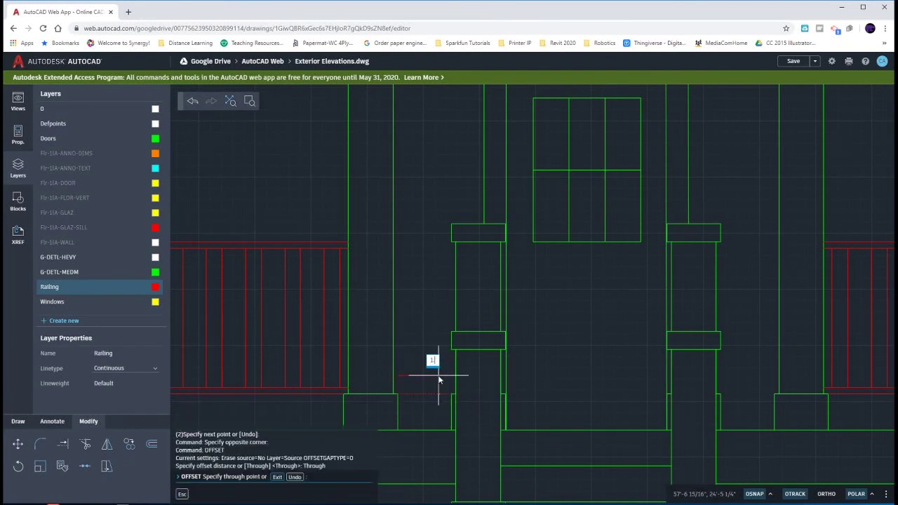
key("Return")
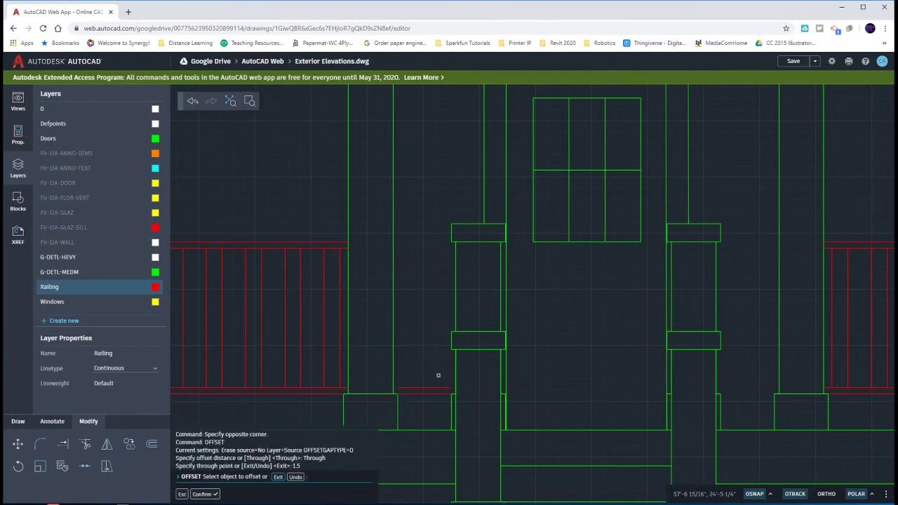
key("Escape")
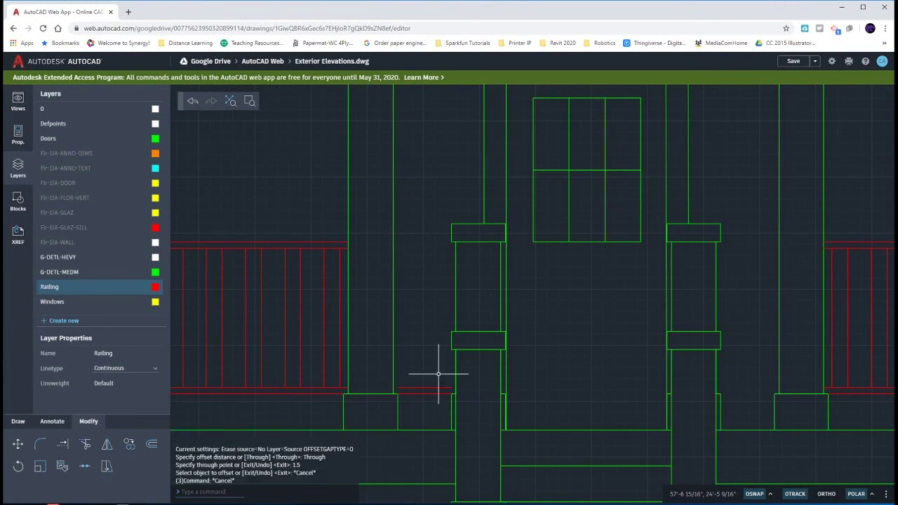
Extend both ends of the offset bottom rail line to the column face and the stair pier.
type("ex")
key("Return")
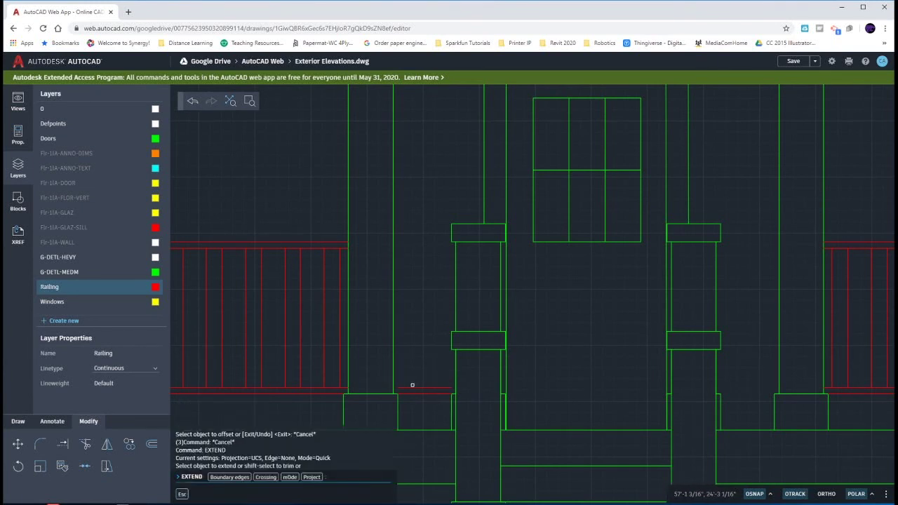
left_click(410, 386)
left_click(439, 387)
key("Escape")
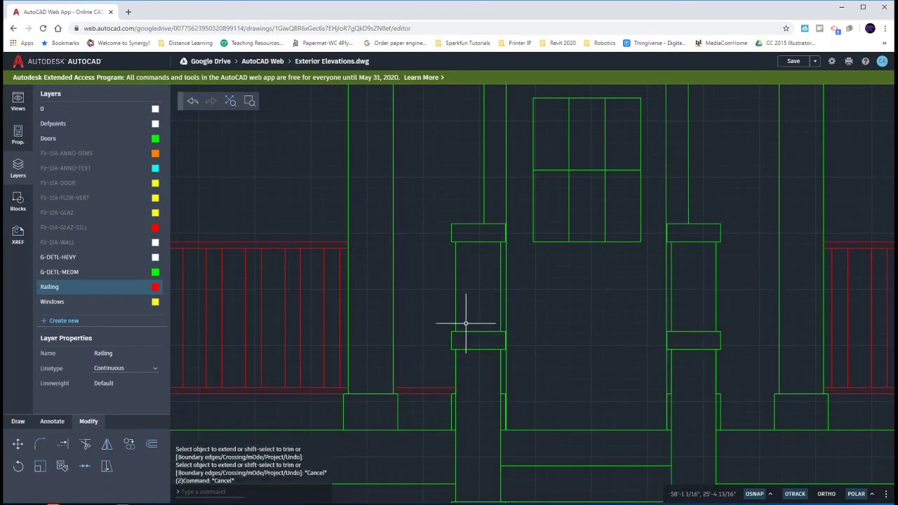
Copy the two bottom rail lines of the narrow gap up to the height of the neighbouring railing's top rail.
left_click(435, 407)
left_click(415, 375)
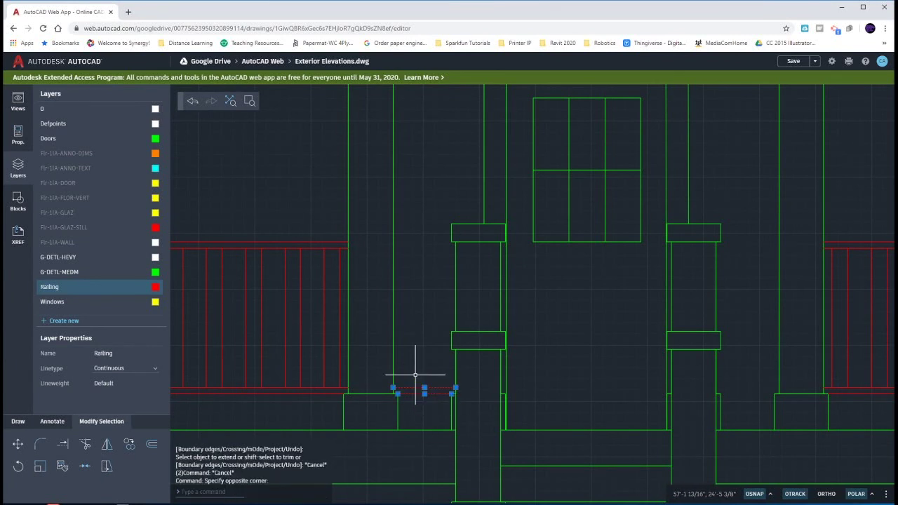
type("co")
key("Return")
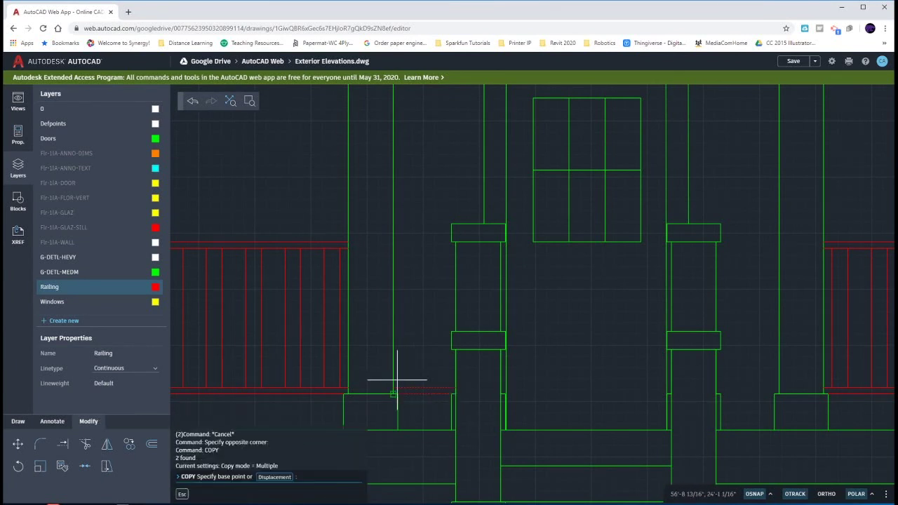
key("ctrl")
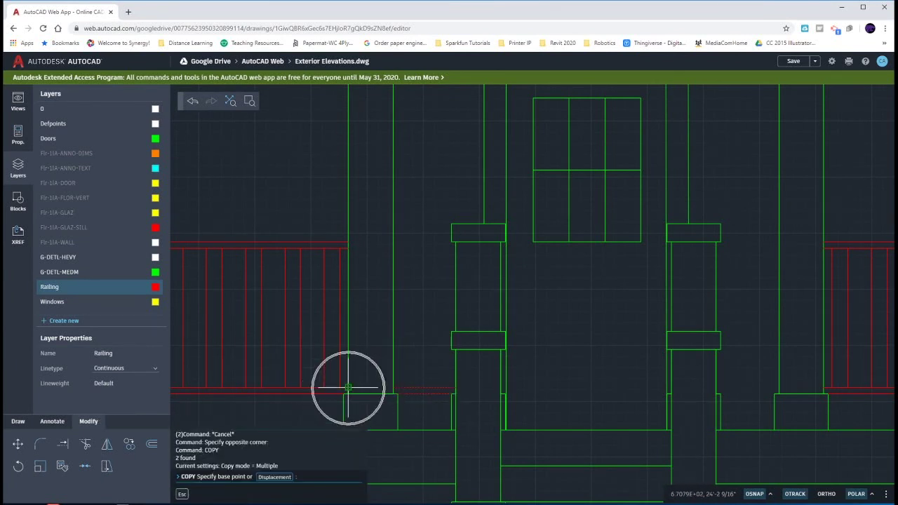
key("ctrl")
left_click(348, 386)
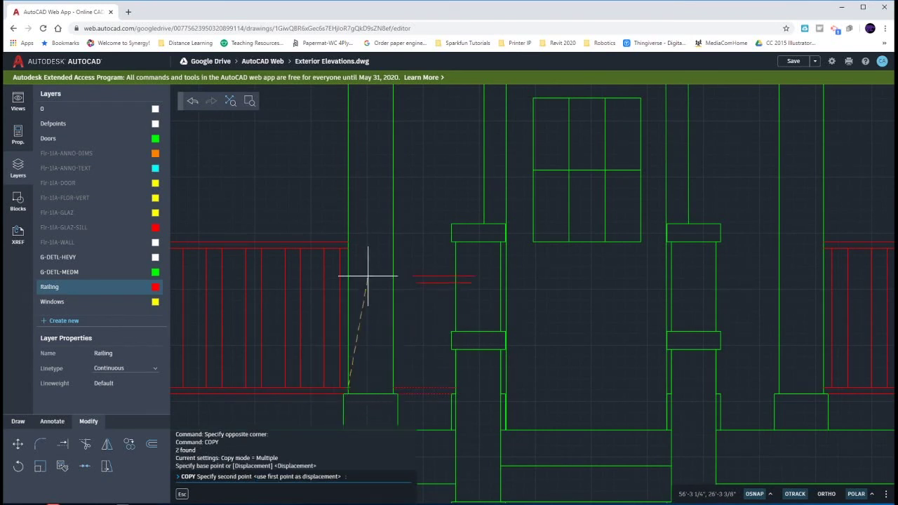
left_click(348, 242)
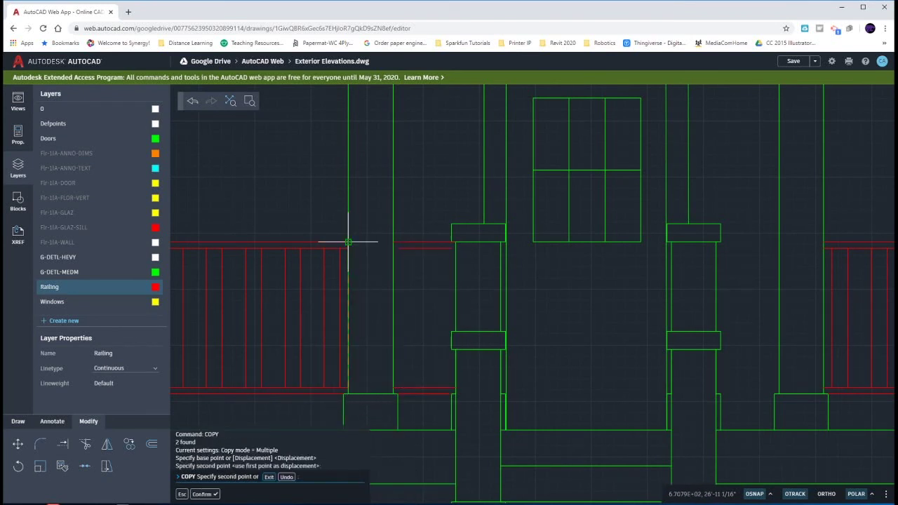
key("Escape")
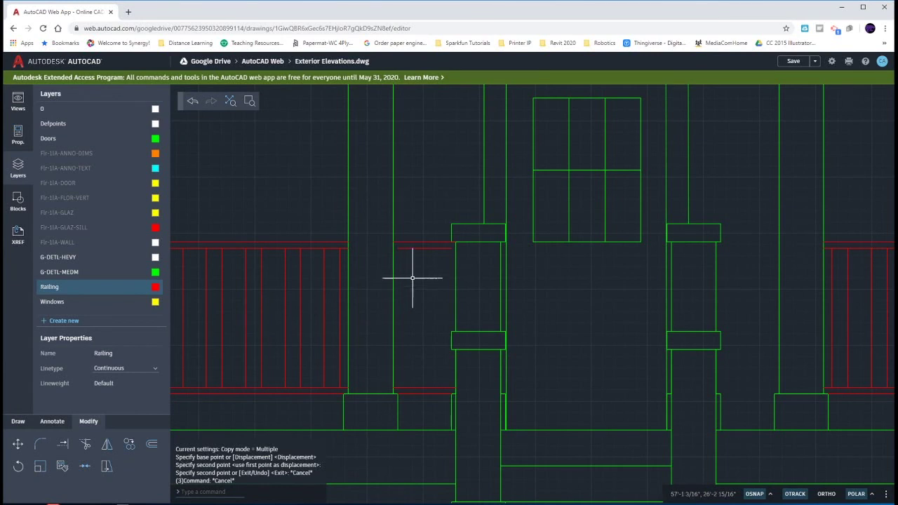
Stretch the ends of the copied top rail lines to meet the column face, the pier cap's corner and the pier edge.
scroll(438, 245, "up", 3)
left_click(429, 251)
left_click(451, 237)
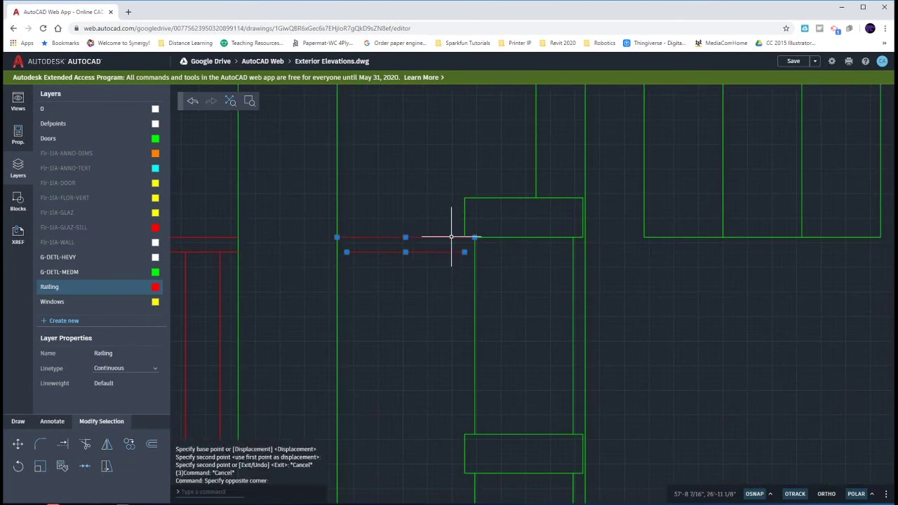
left_click(475, 237)
left_click(465, 238)
left_click(466, 254)
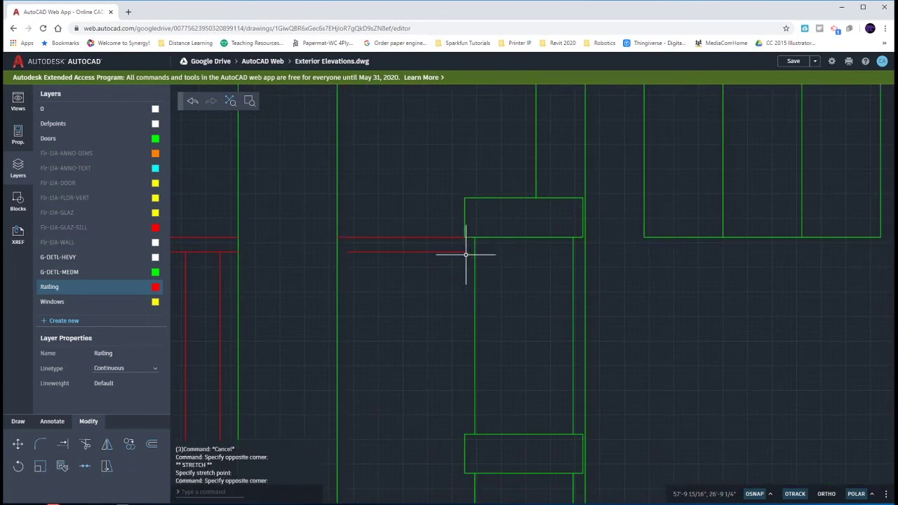
left_click(465, 250)
left_click(475, 252)
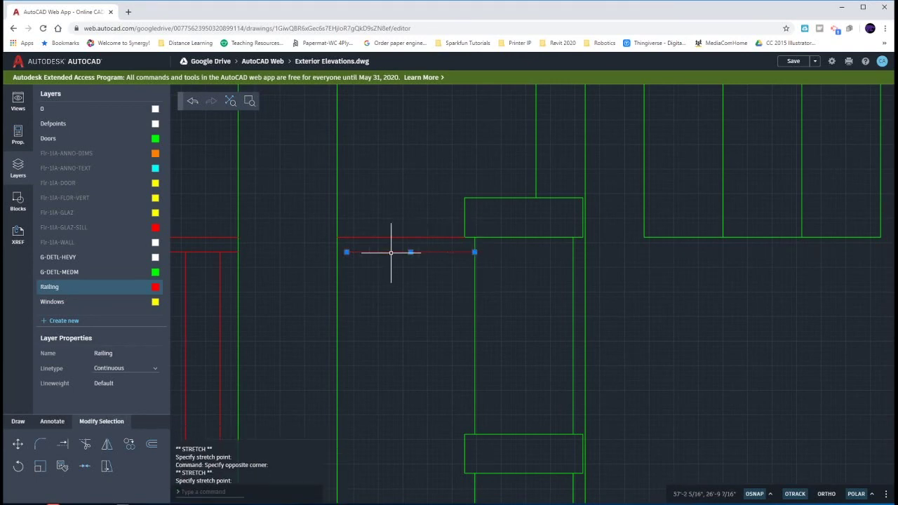
key("Escape")
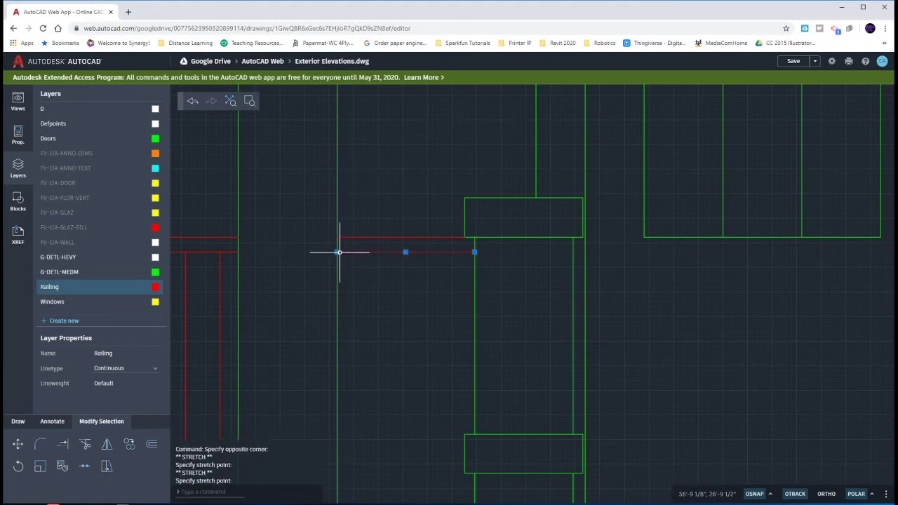
Draw a vertical baluster line from the midpoint of the top rail's lower line down to the bottom rail in the narrow gap.
scroll(414, 306, "down", 3)
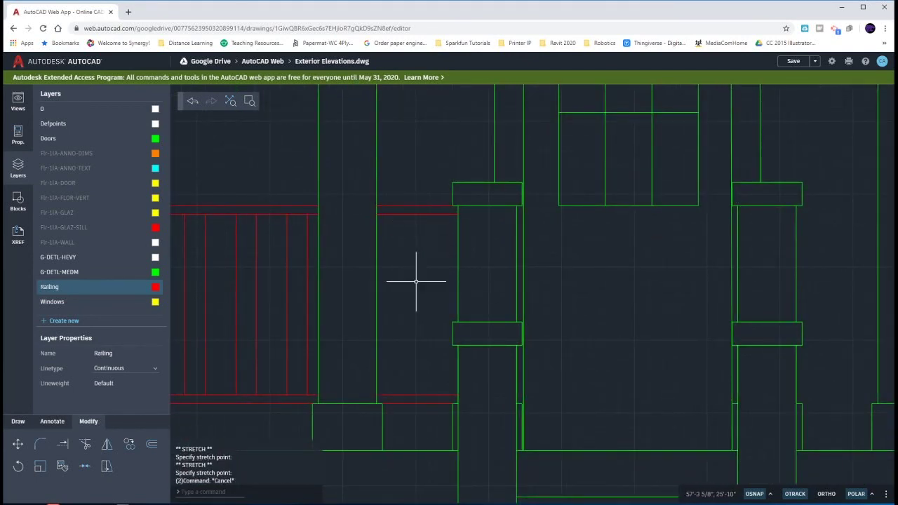
type("l")
key("Return")
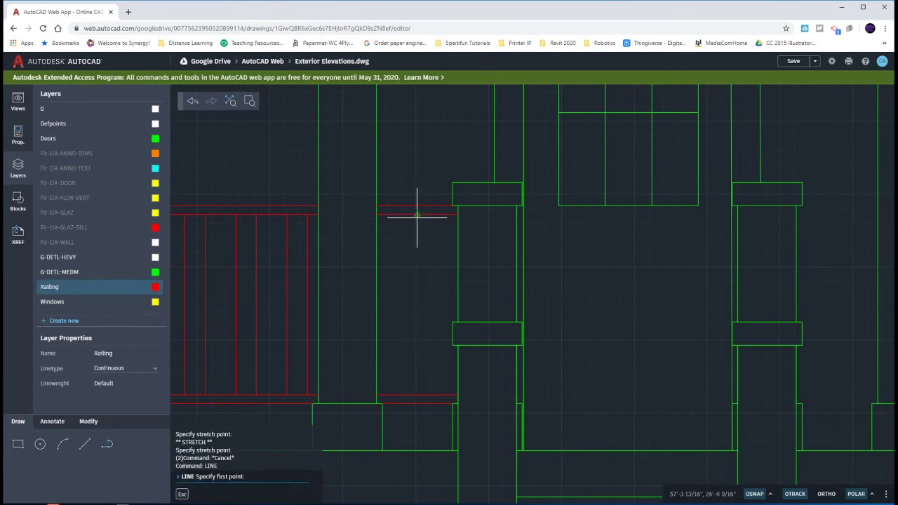
left_click(418, 215)
key("Escape")
key("Escape")
key("Escape")
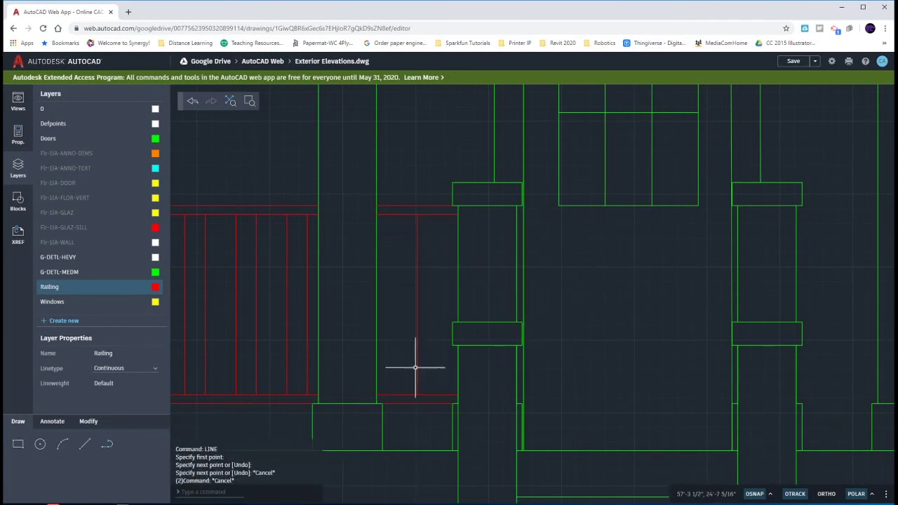
Offset the centre baluster line of the narrow gap by 21/8 toward the porch column.
left_click(416, 366)
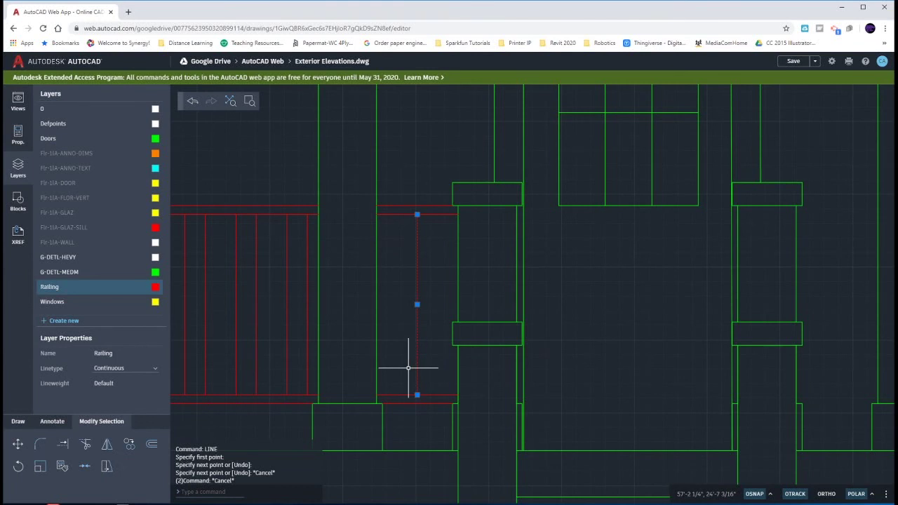
type("o")
key("Return")
key("Return")
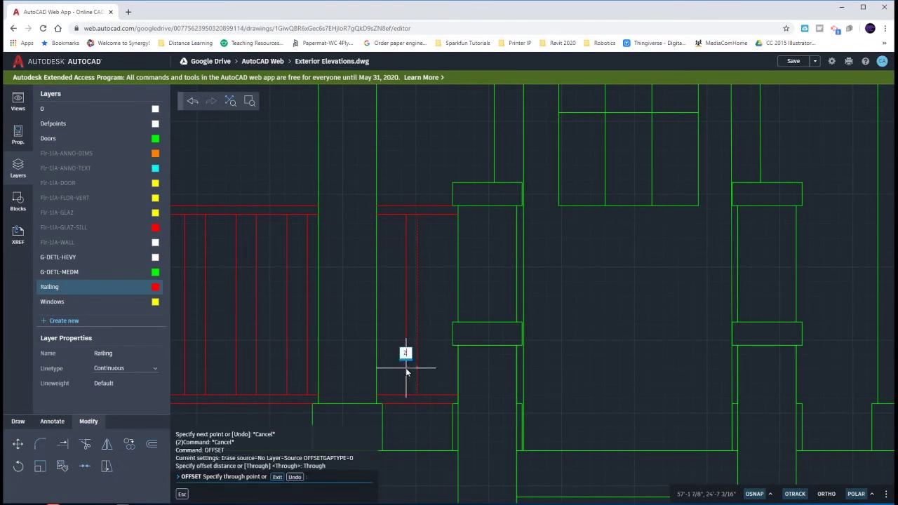
type("21/8")
key("Return")
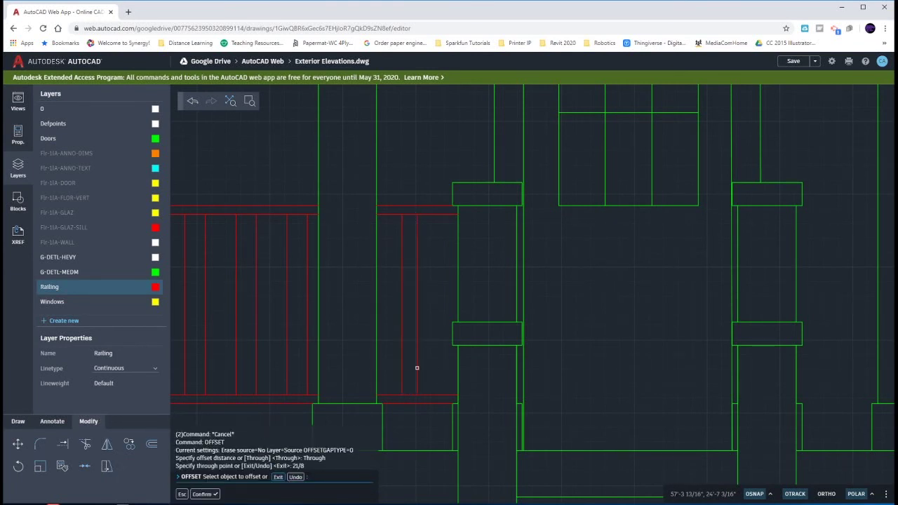
Offset the centre baluster line by 21/8 toward the stair pier and delete the original centre line.
left_click(417, 367)
type("21/")
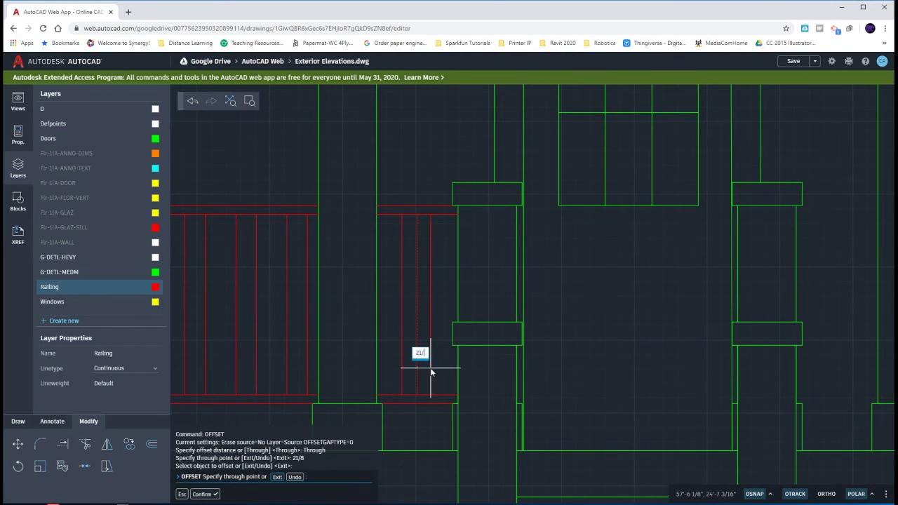
type("8")
key("Return")
key("Escape")
key("Escape")
left_click(417, 366)
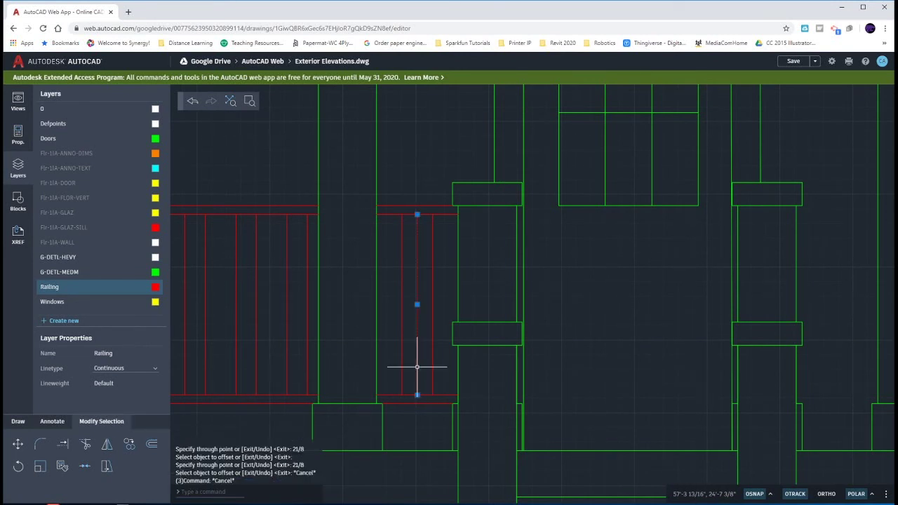
key("Delete")
Offset the two baluster lines outward by 3.5, one toward the stair pier and one toward the column.
left_click(432, 358)
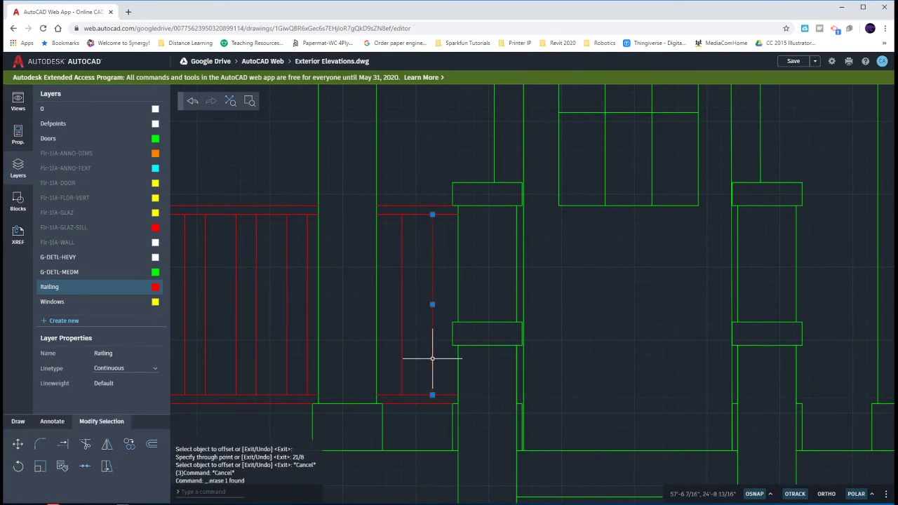
type("o")
key("Return")
key("Return")
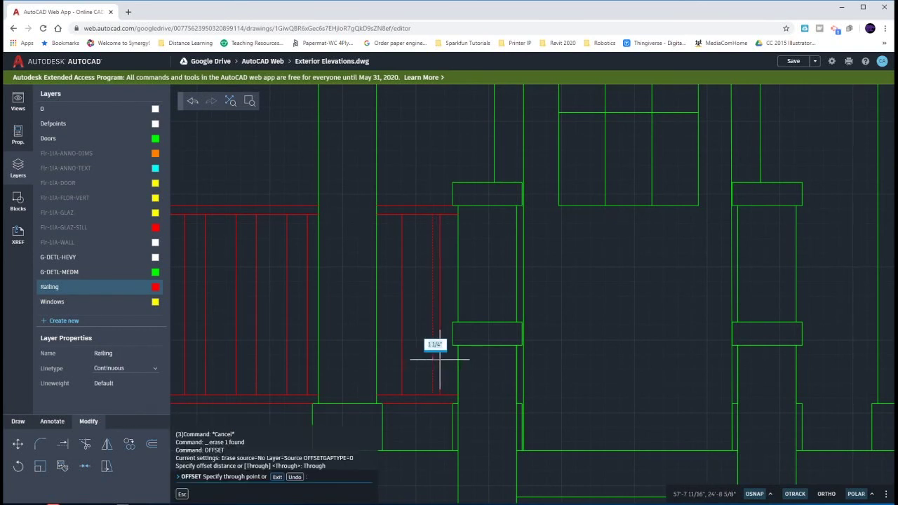
key("Return")
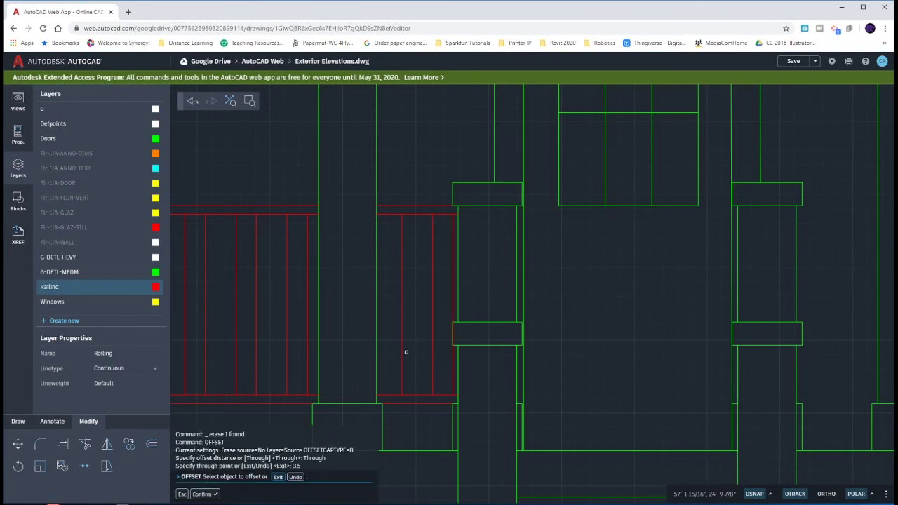
left_click(401, 348)
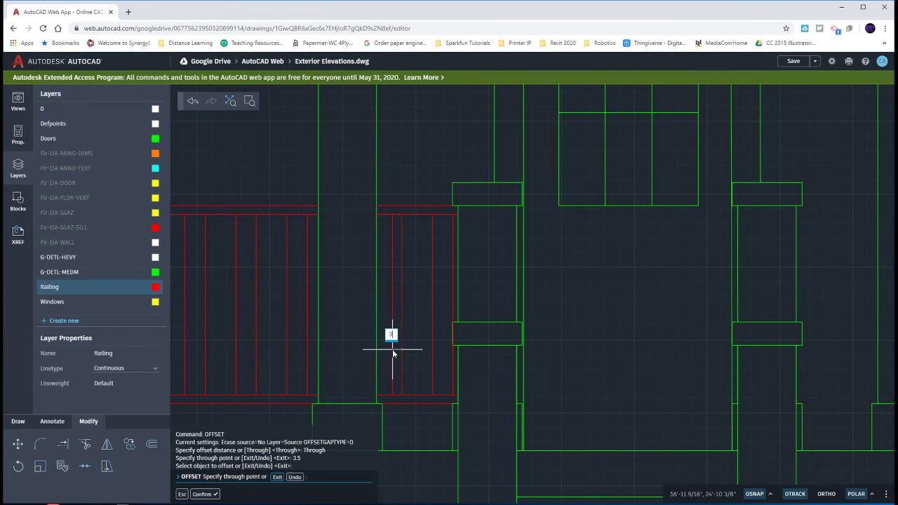
type("3.5")
key("Return")
key("Escape")
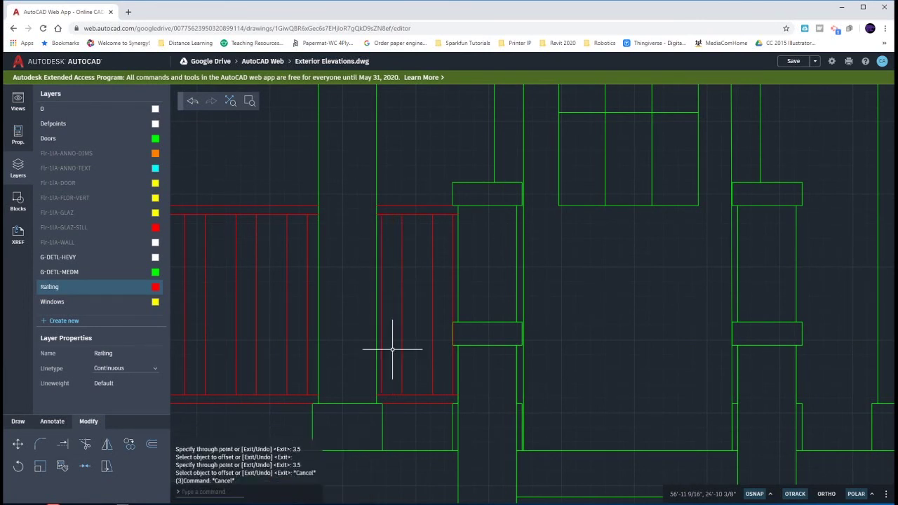
Trim away the part of the outermost baluster line that crosses the stair pier's lower band.
scroll(456, 336, "up", 6)
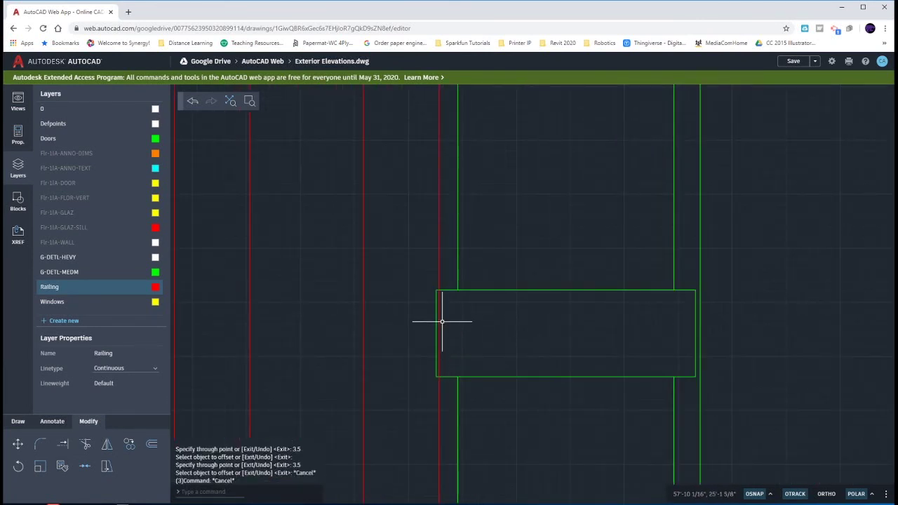
type("tr")
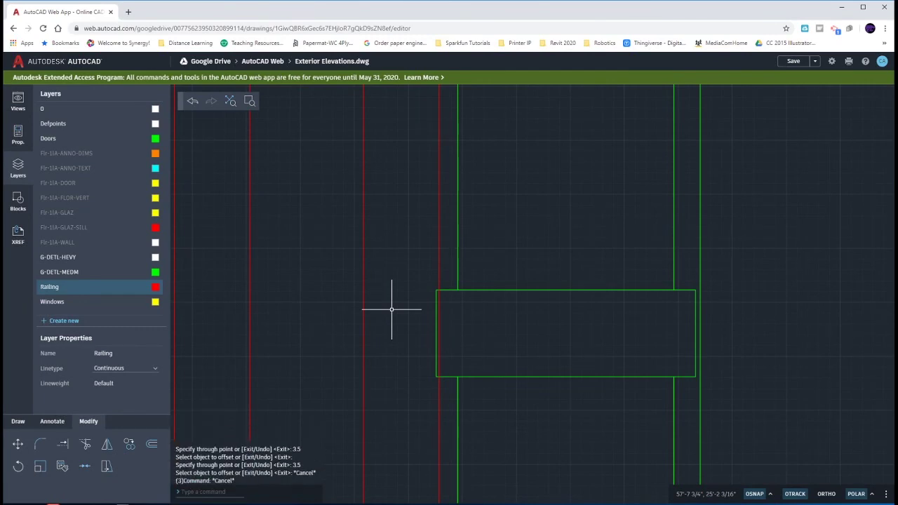
key("Return")
key("Escape")
key("Escape")
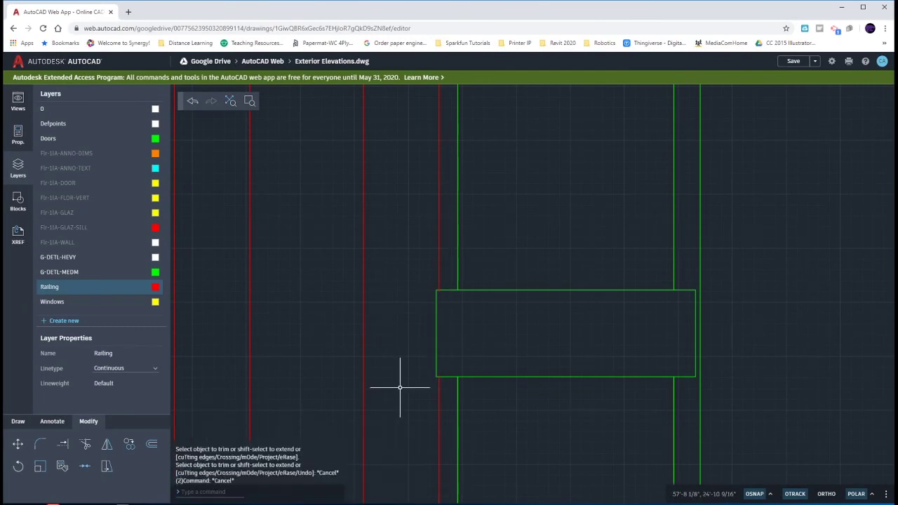
scroll(402, 385, "down", 4)
scroll(407, 411, "down", 3)
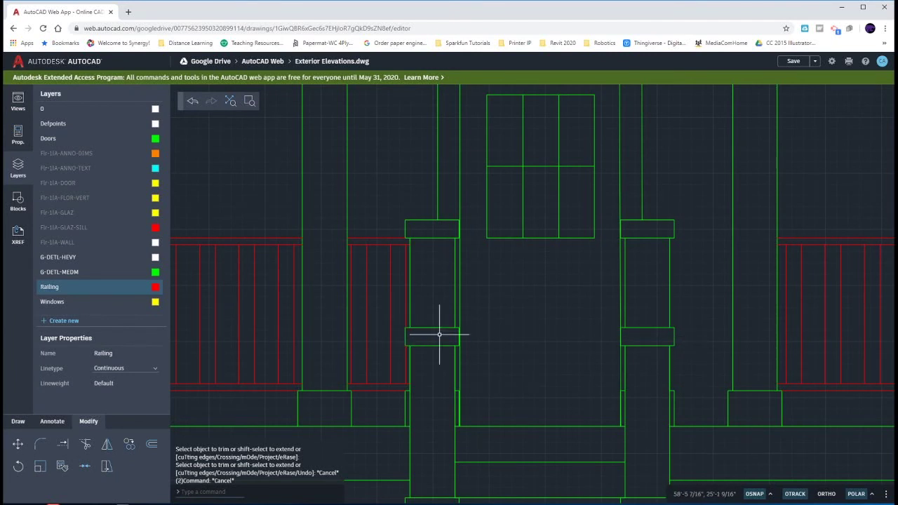
Mirror the narrow-gap rails and balusters about the vertical centreline of the entry stairs, keeping the source objects.
left_click(395, 391)
left_click(404, 380)
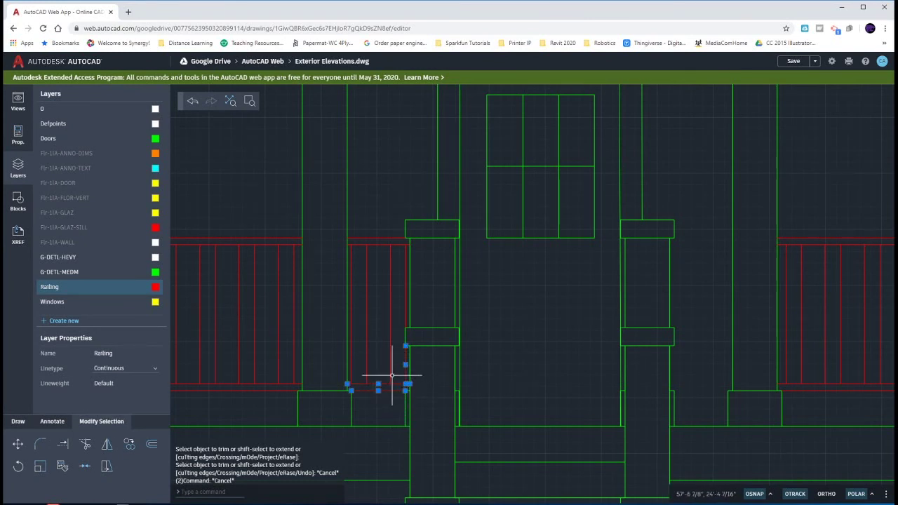
left_click(390, 375)
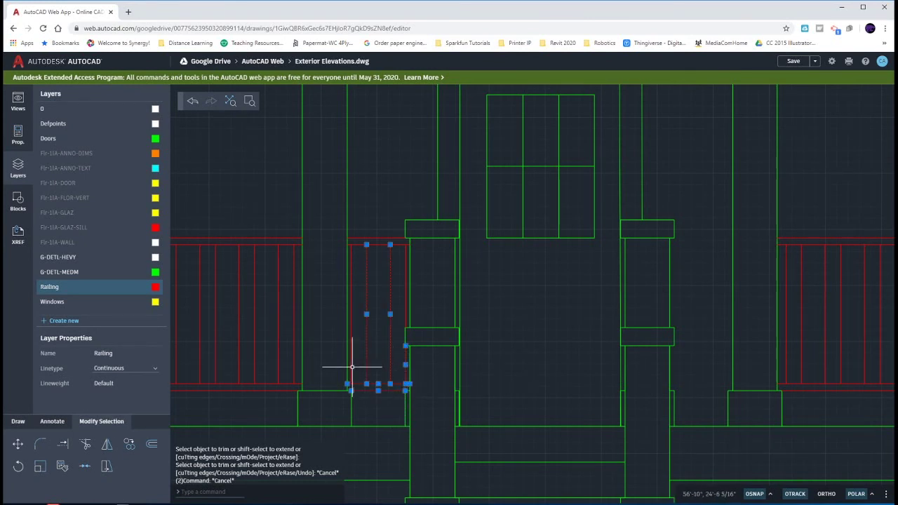
left_click(352, 364)
left_click_drag(383, 258, 376, 226)
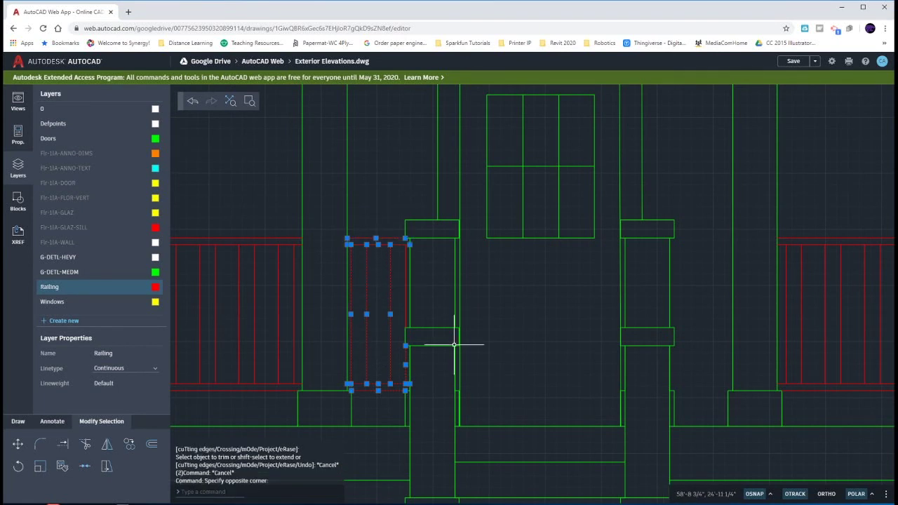
type("mi")
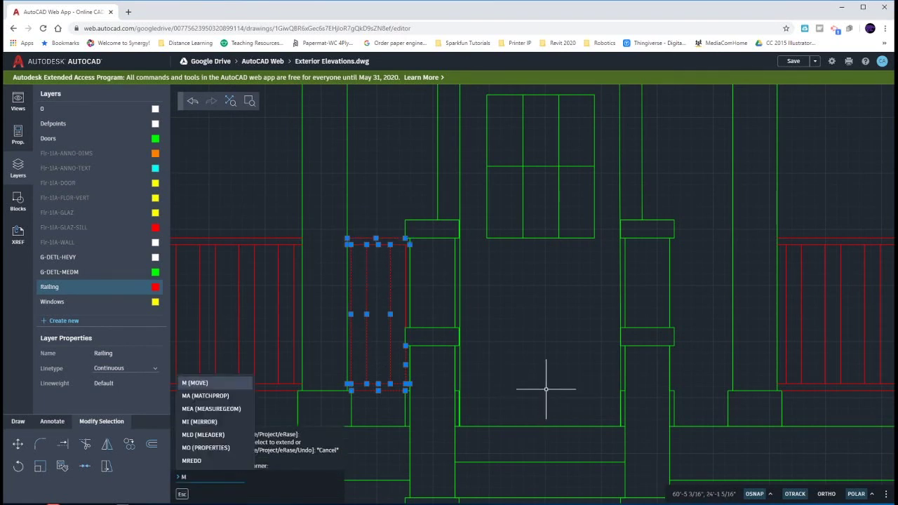
key("Return")
left_click(538, 429)
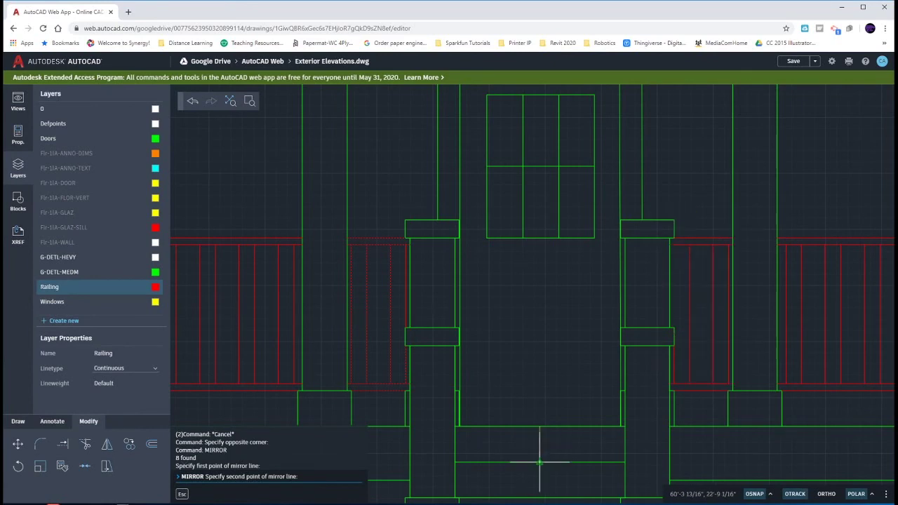
left_click(540, 463)
key("Return")
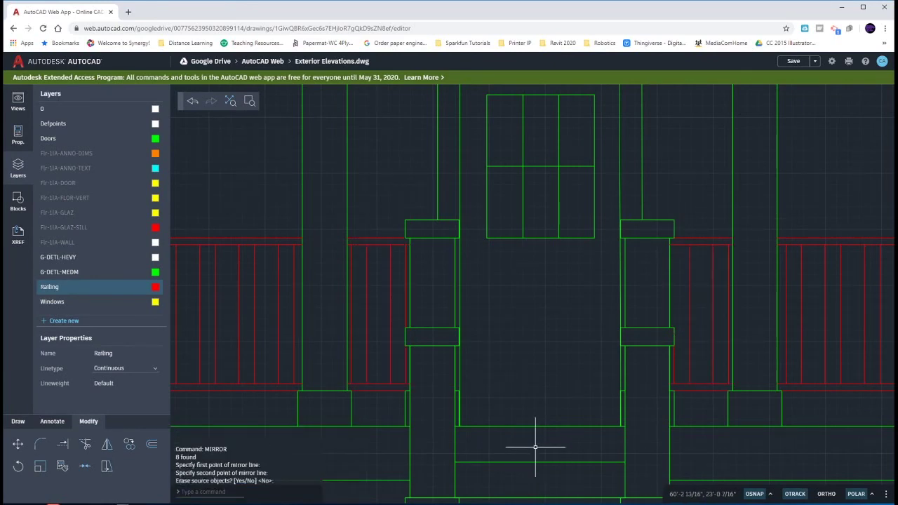
key("Escape")
scroll(526, 421, "down", 3)
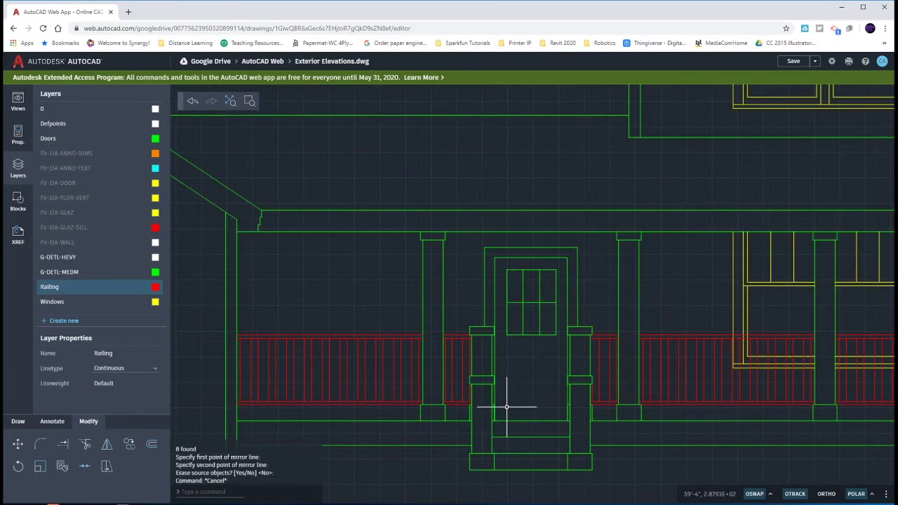
Mirror the remaining upper segment of the outermost baluster line about the stair centreline, keeping the source line.
scroll(506, 407, "up", 2)
scroll(645, 386, "up", 1)
scroll(549, 349, "up", 1)
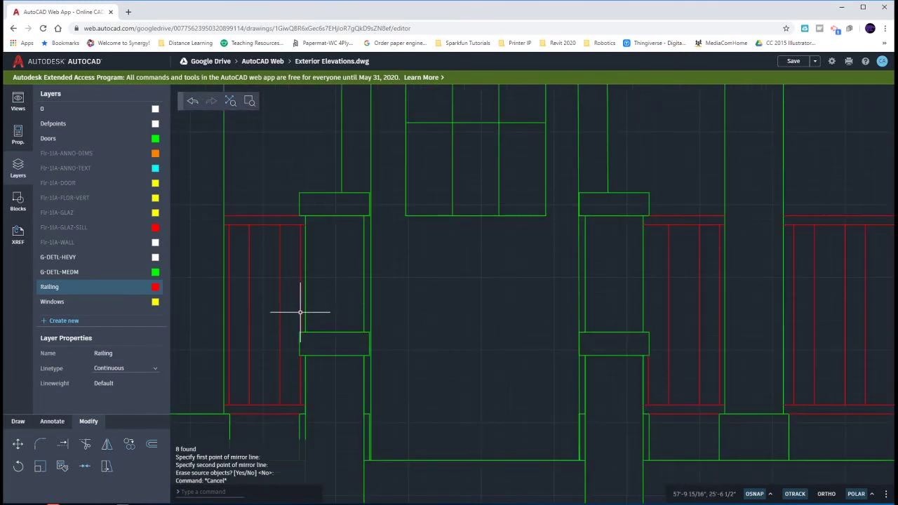
left_click(300, 311)
key("Return")
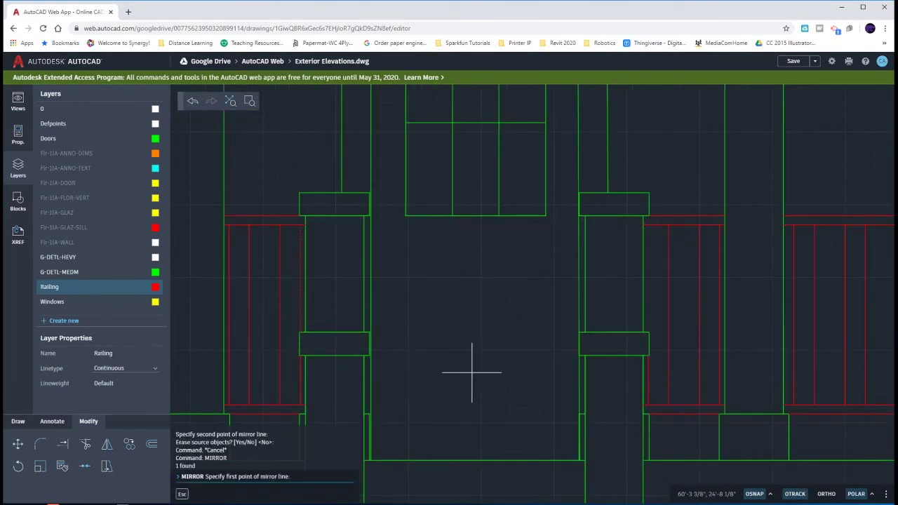
left_click(474, 439)
left_click(474, 422)
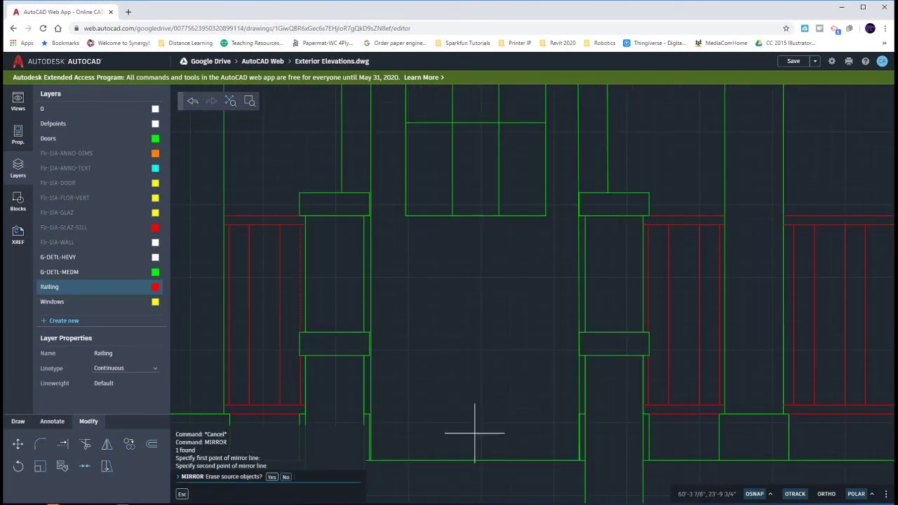
key("Return")
key("Escape")
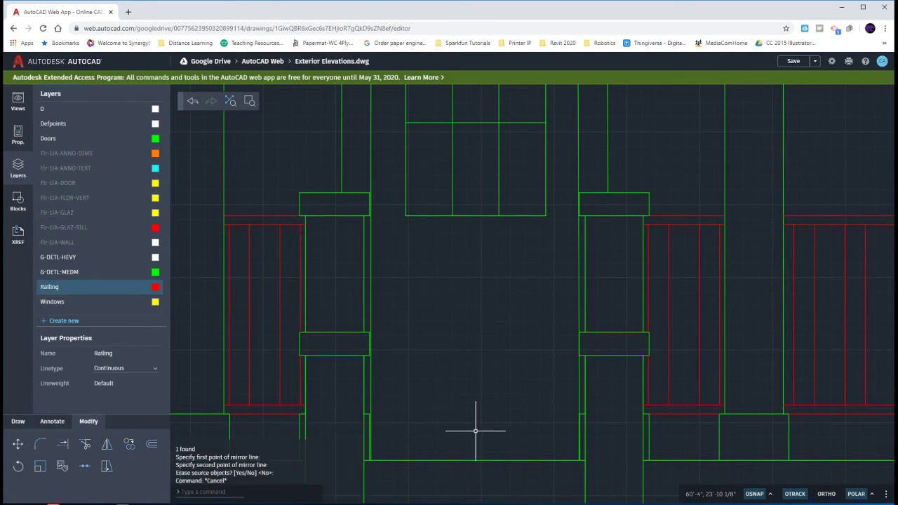
On the double-door elevation, draw a bottom rail line from the column base's upper corner to the adjacent stair pier base's corner.
scroll(474, 429, "down", 3)
scroll(474, 423, "down", 1)
key("ctrl")
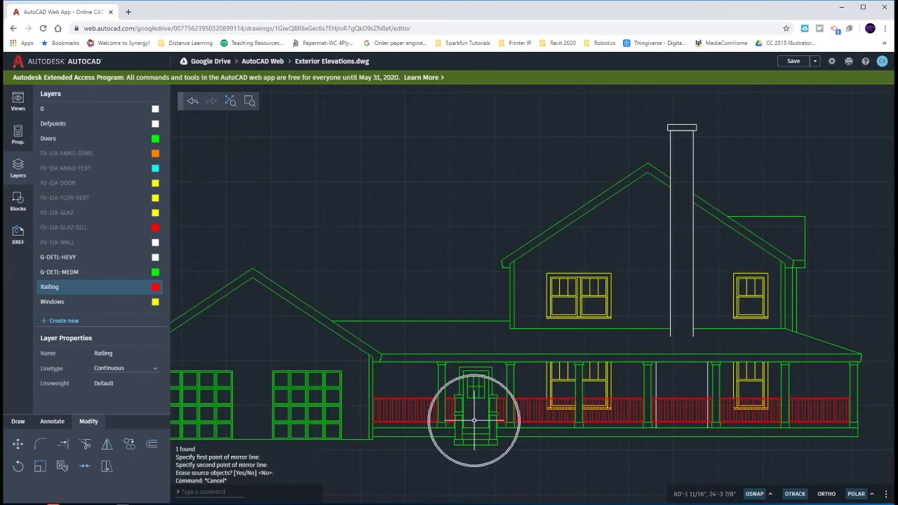
scroll(474, 421, "down", 1)
middle_click_drag(764, 427, 407, 393)
middle_click_drag(692, 402, 467, 367)
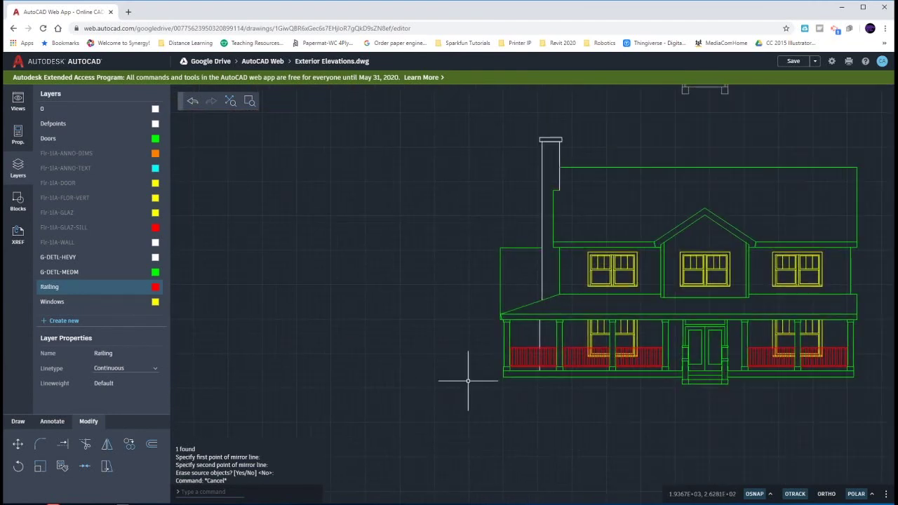
scroll(708, 362, "up", 5)
scroll(708, 362, "up", 2)
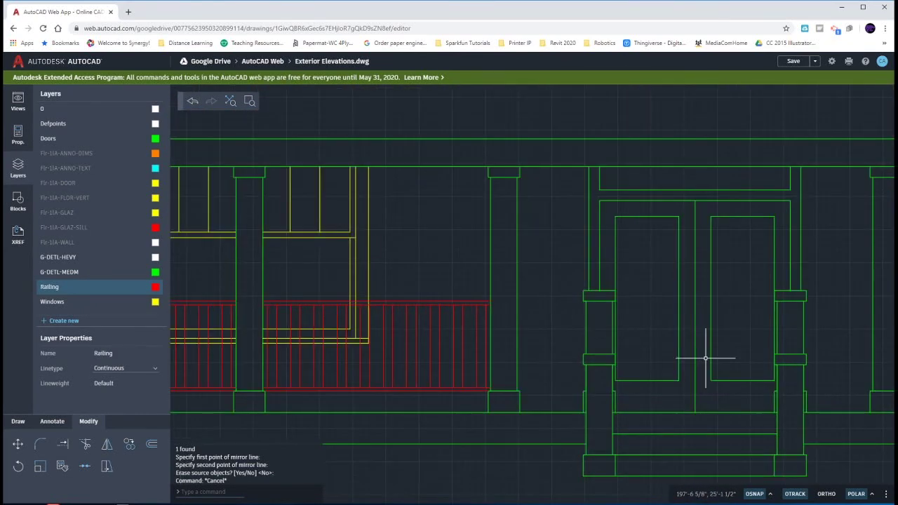
middle_click_drag(681, 344, 605, 344)
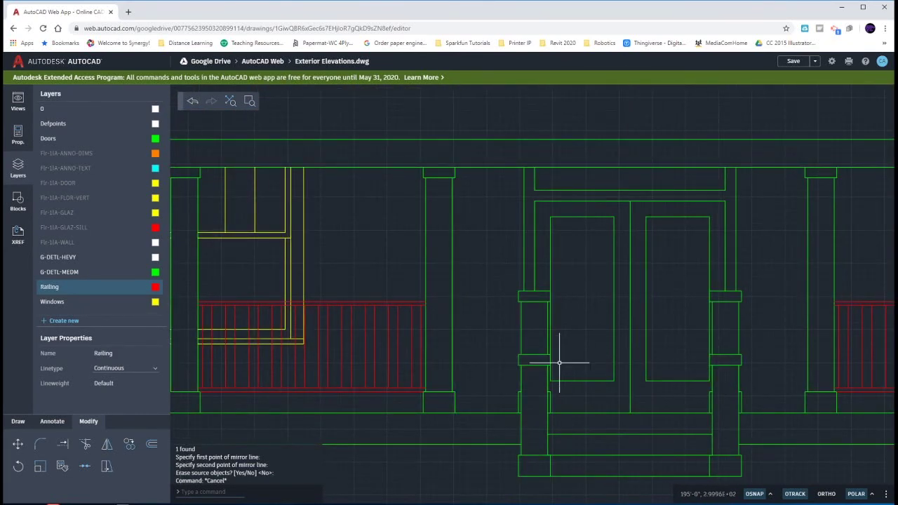
type("l")
key("Return")
scroll(481, 401, "up", 3)
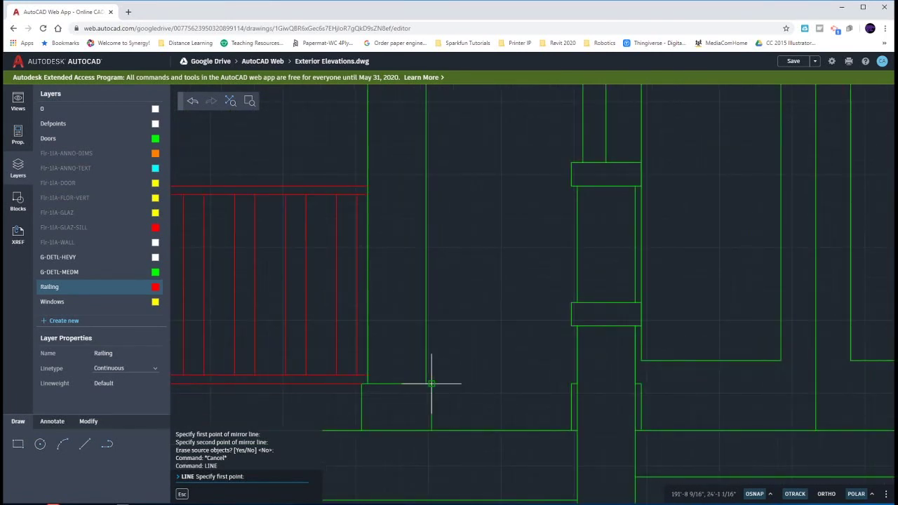
left_click(430, 383)
left_click(570, 383)
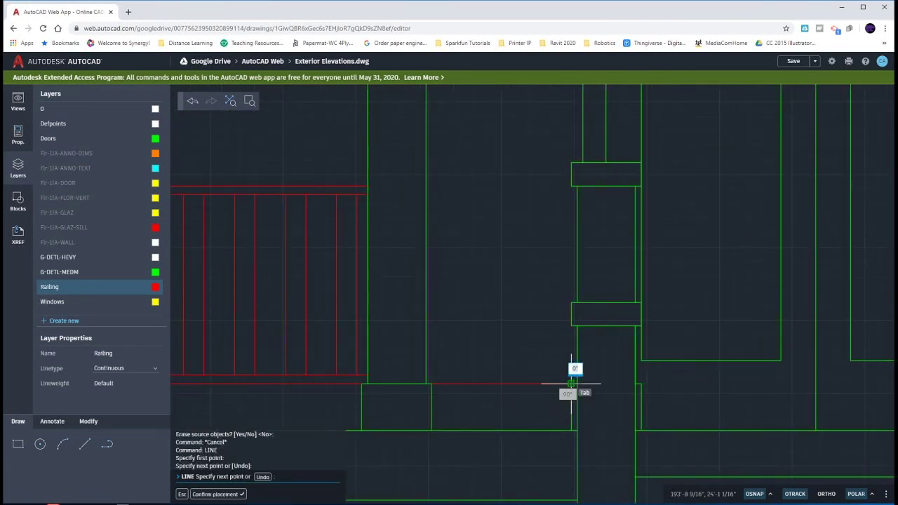
key("Return")
Offset the new bottom rail line upward by 1.5.
left_click(558, 379)
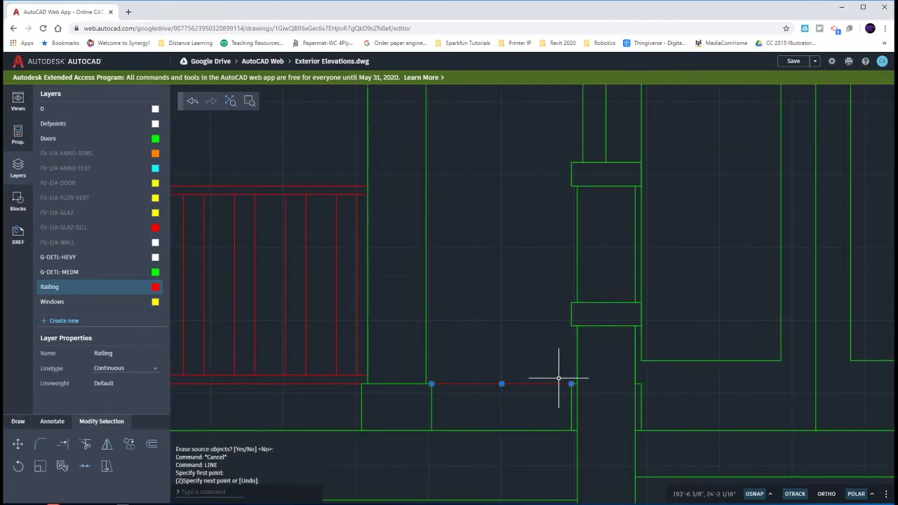
type("o")
key("Return")
key("Return")
type("1.5")
key("Return")
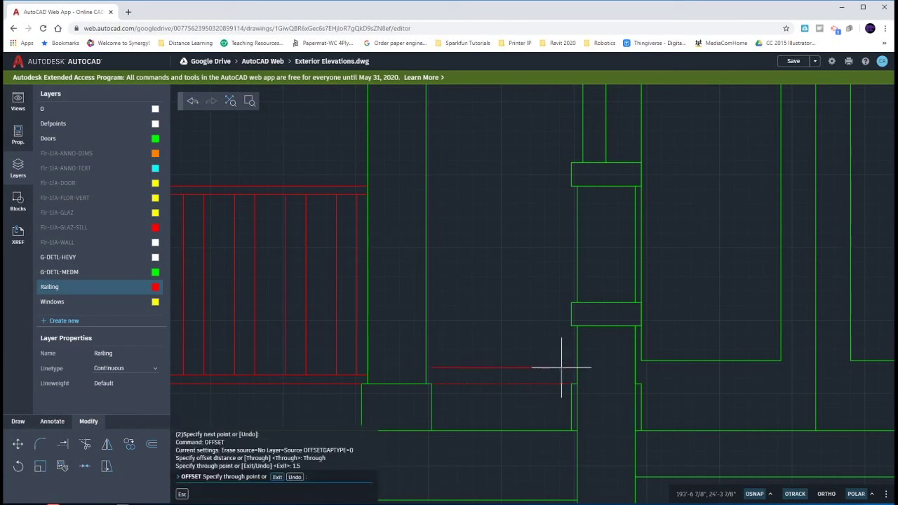
left_click(561, 367)
Extend both ends of the offset bottom rail line to the column face and the stair pier face.
type("EX")
key("Return")
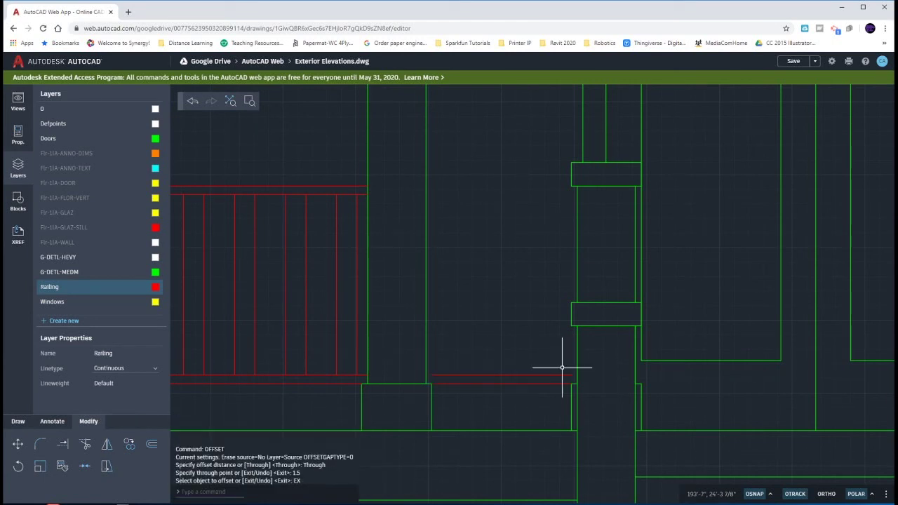
type("EX")
key("Return")
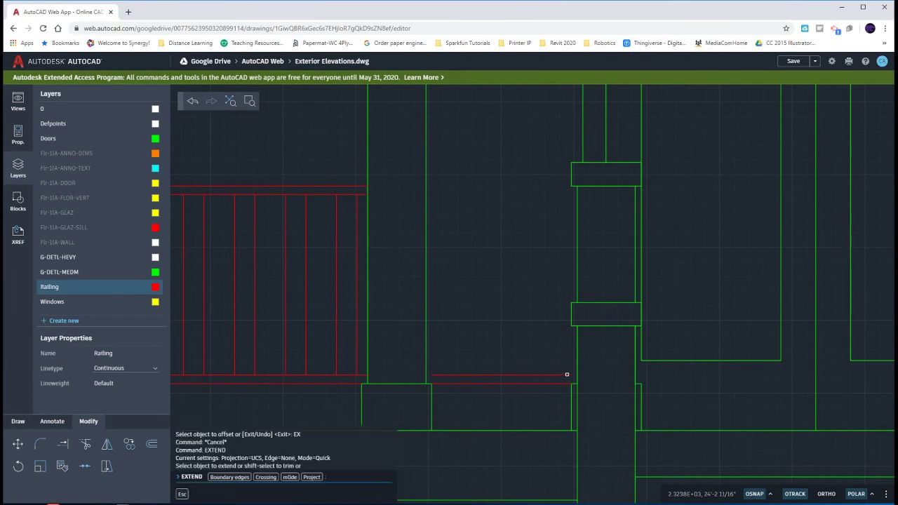
left_click(452, 376)
key("Escape")
key("Escape")
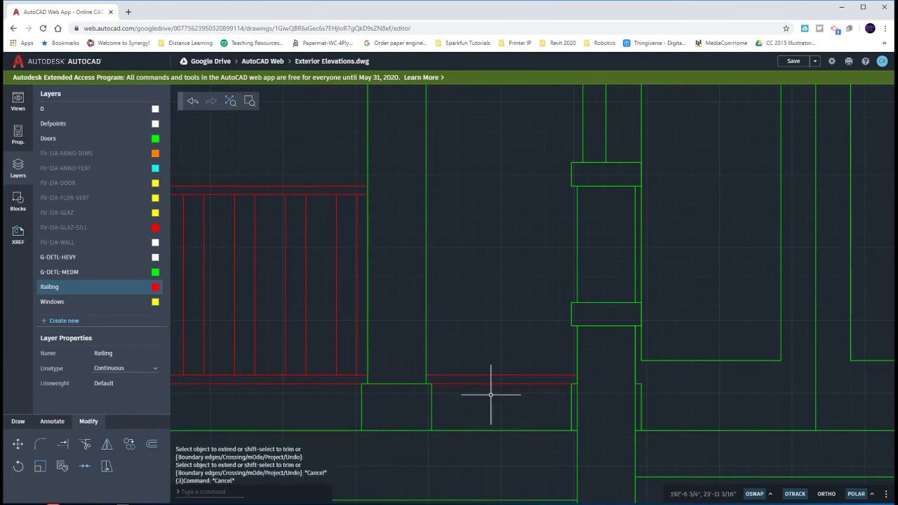
Copy the two bottom rail lines up to the height of the neighbouring bay's top rail.
left_click(491, 395)
left_click(464, 347)
type("CO")
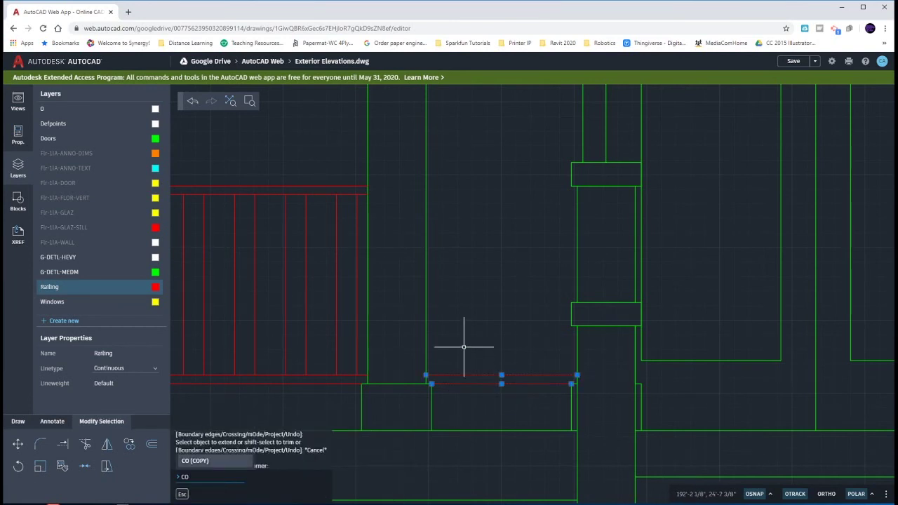
key("Return")
left_click(366, 383)
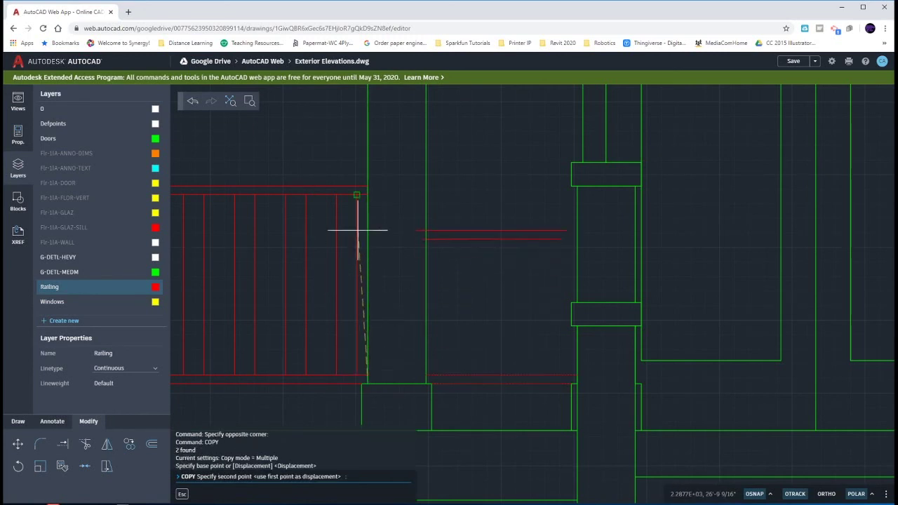
left_click(365, 184)
key("Escape")
key("Escape")
Stretch the copied top rail lines so the upper one ends at the pier cap corner and the lower one spans from column to pier.
left_click(520, 200)
left_click(499, 173)
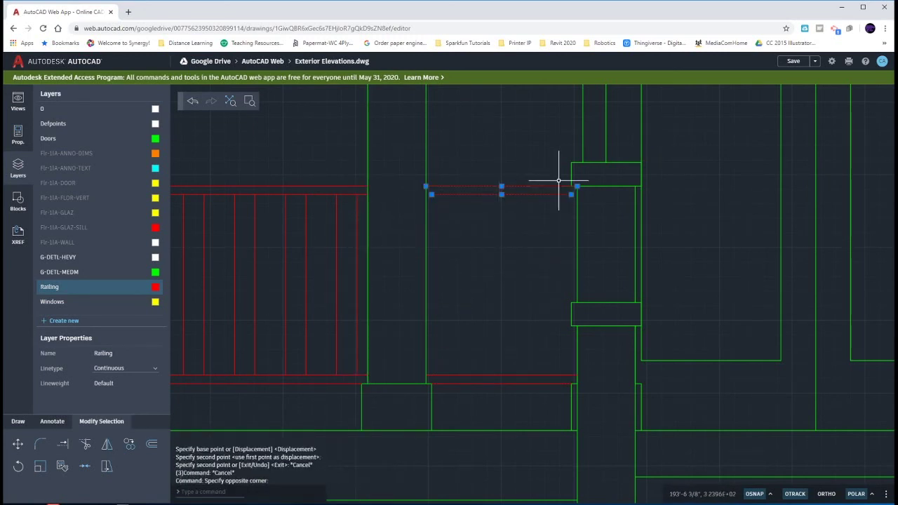
left_click(578, 187)
left_click(571, 187)
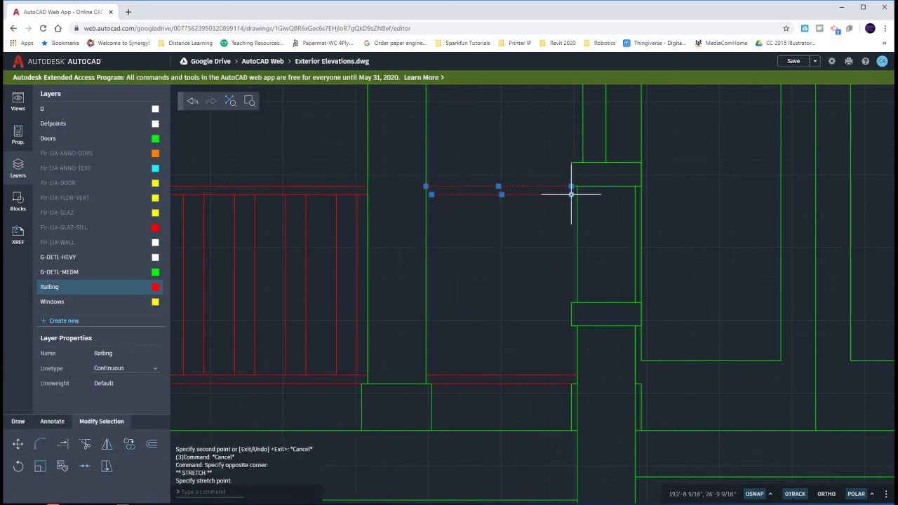
left_click(571, 194)
left_click(577, 195)
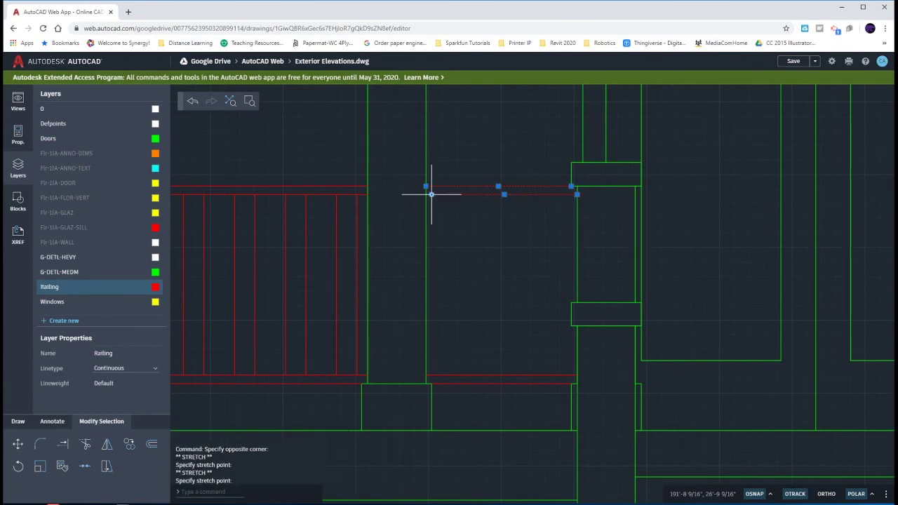
left_click(431, 194)
key("Escape")
key("Escape")
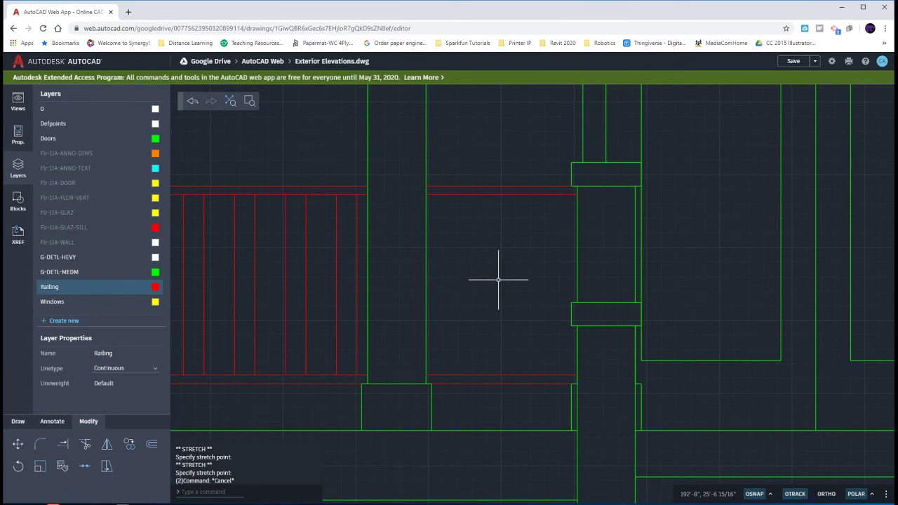
Draw a vertical centre line from the midpoint of the top rail's lower line down to the bottom rail.
type("l")
key("Return")
left_click(501, 194)
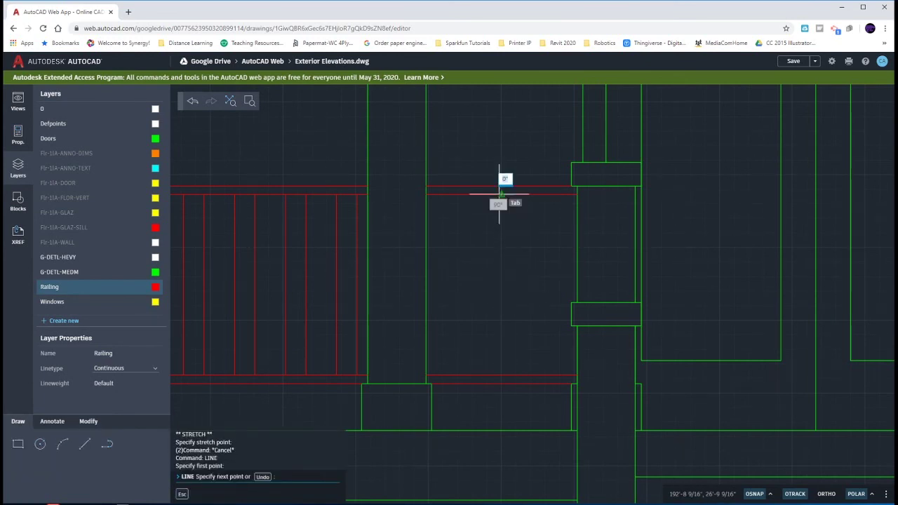
left_click(501, 375)
key("Escape")
key("Escape")
key("Escape")
Offset the vertical centre line by 21/8 to both sides and delete the original centre line.
left_click(495, 347)
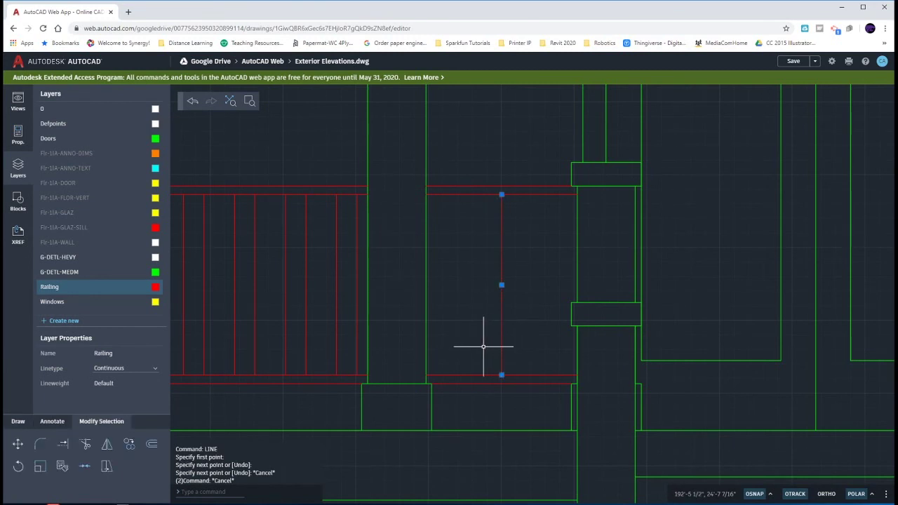
type("o")
key("Return")
key("Return")
key("Return")
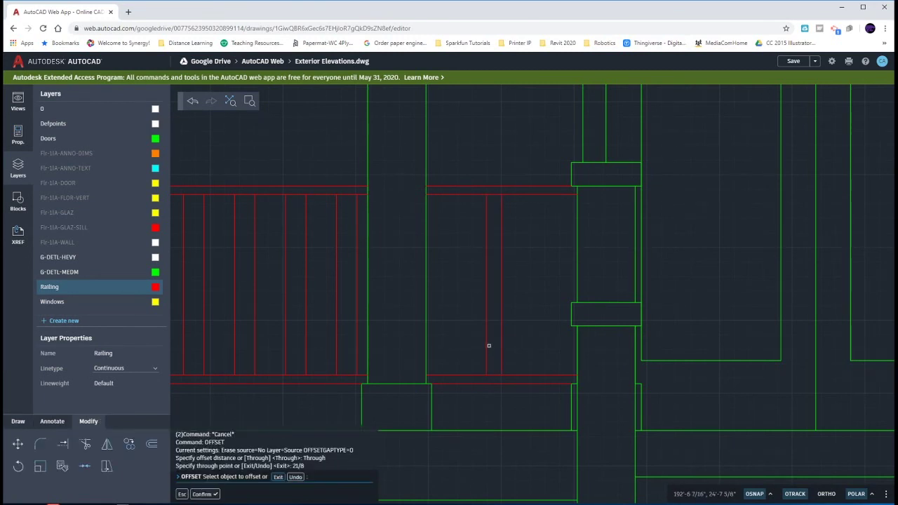
left_click(502, 340)
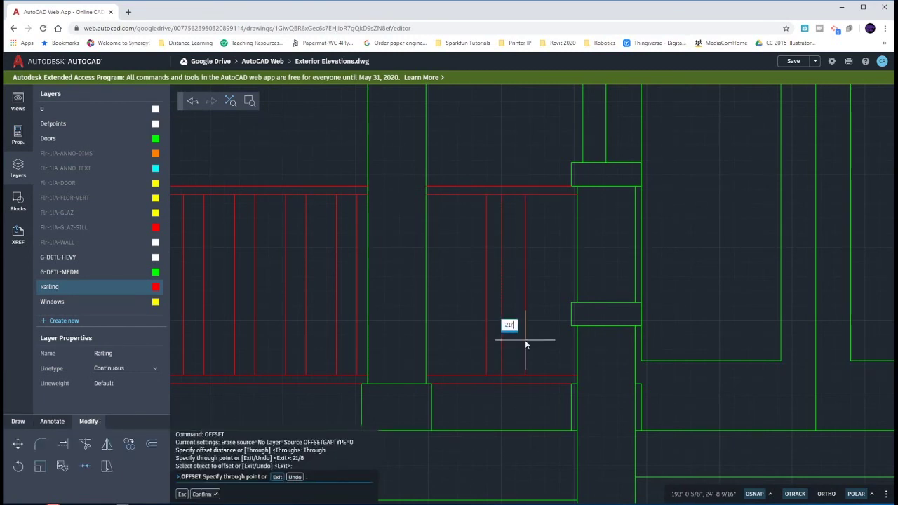
type("21/8")
key("Return")
key("Escape")
key("Escape")
key("Escape")
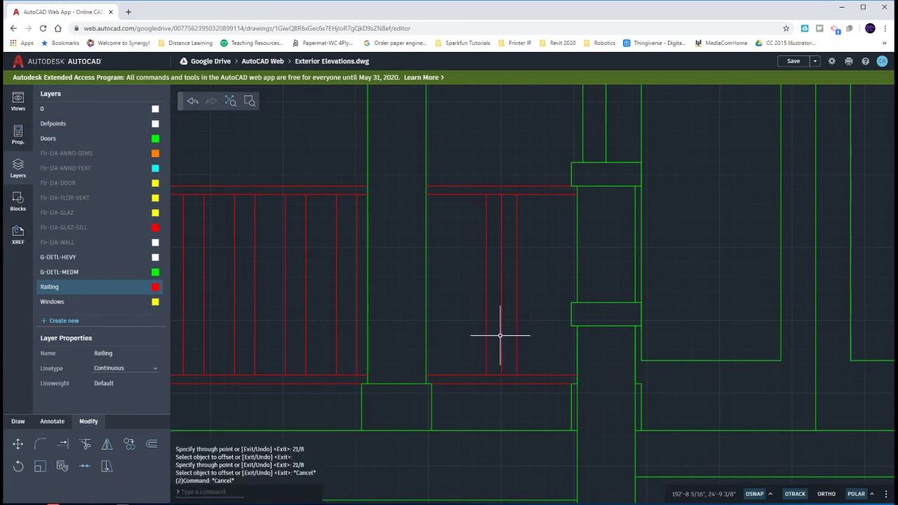
left_click(502, 335)
key("Delete")
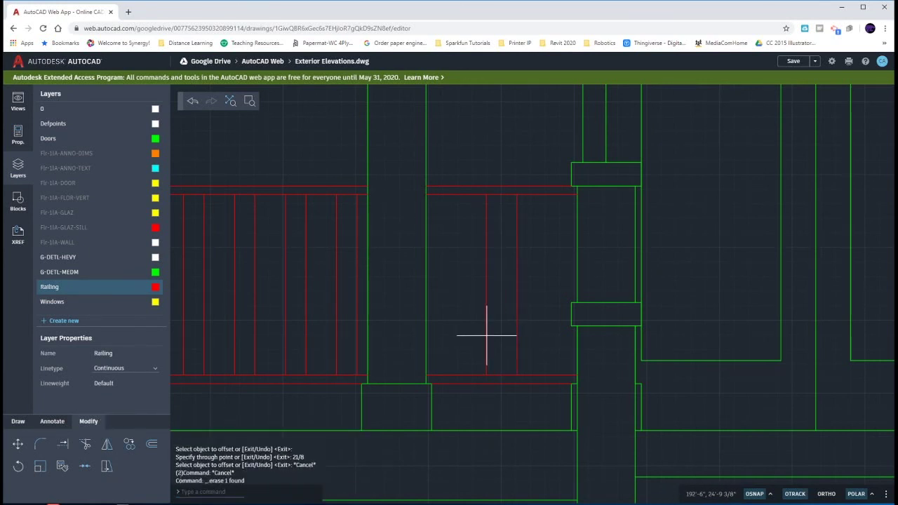
Offset each of the two vertical baluster lines outward by 3.5.
left_click(486, 338)
type("o")
key("Return")
key("Return")
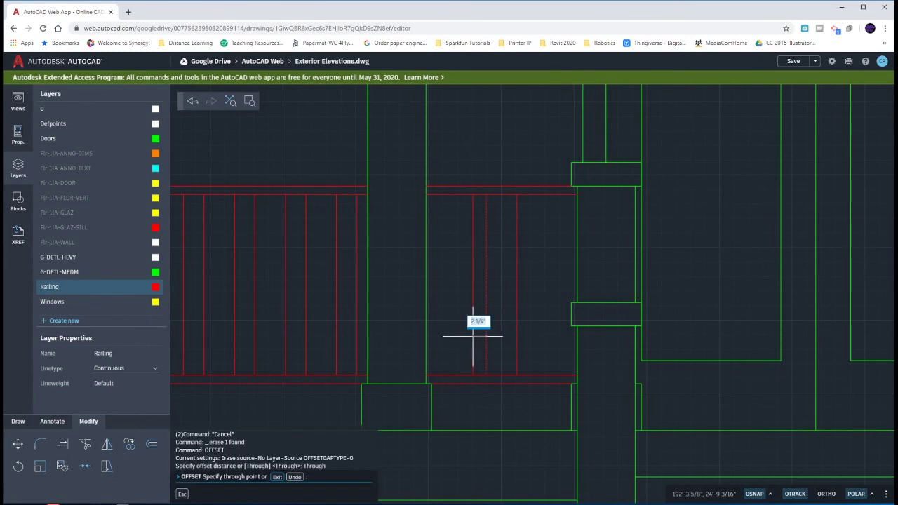
key("Return")
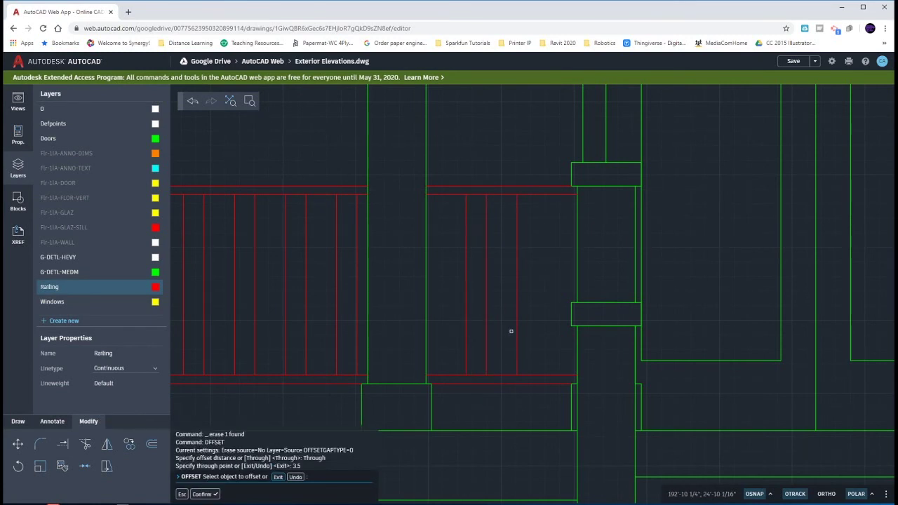
left_click(517, 329)
type("3")
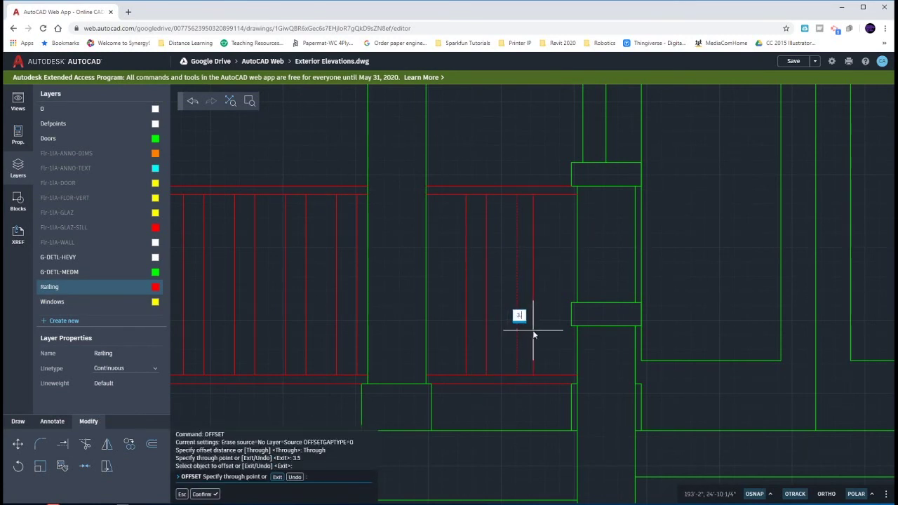
type(".5")
key("Return")
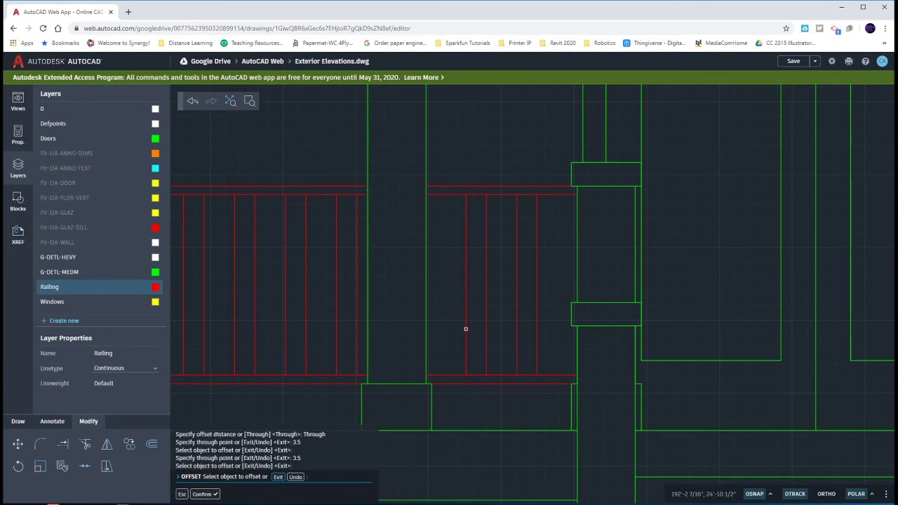
Offset the outermost baluster line on each side outward by 5-1/4.
left_click(467, 329)
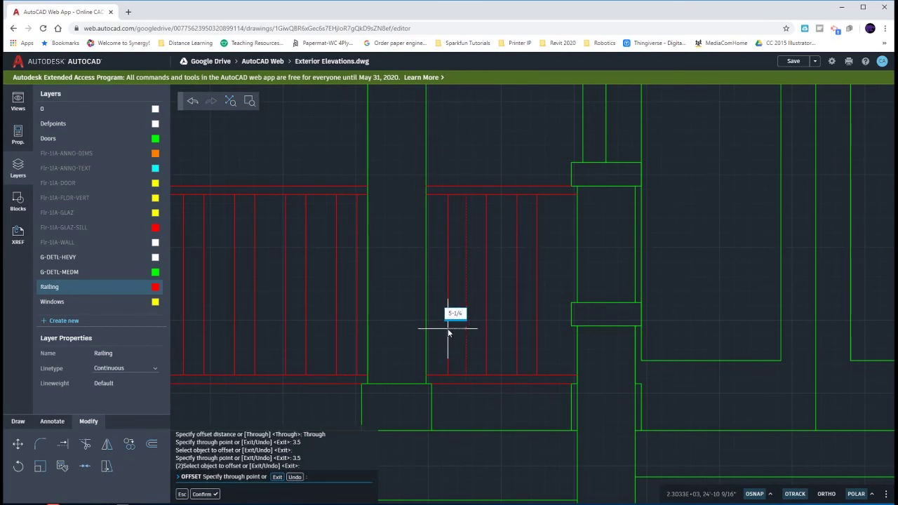
type("5-1/4")
key("Return")
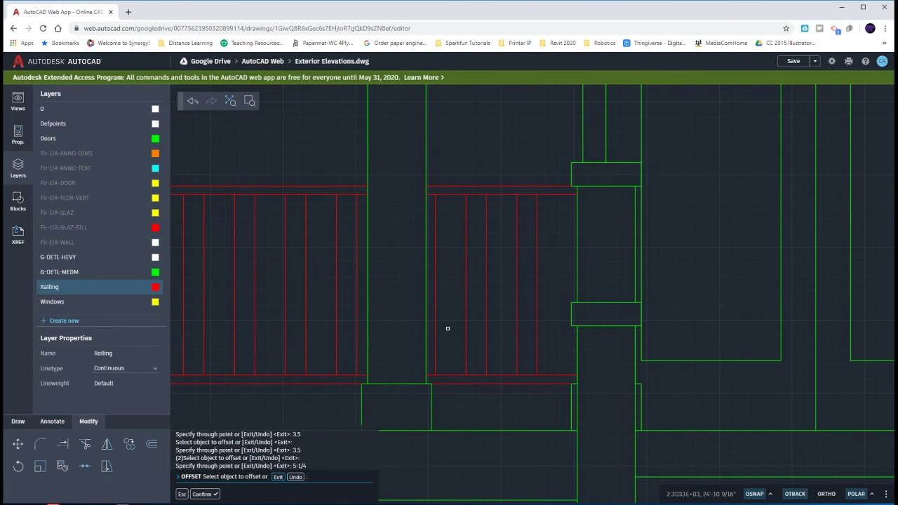
left_click(538, 300)
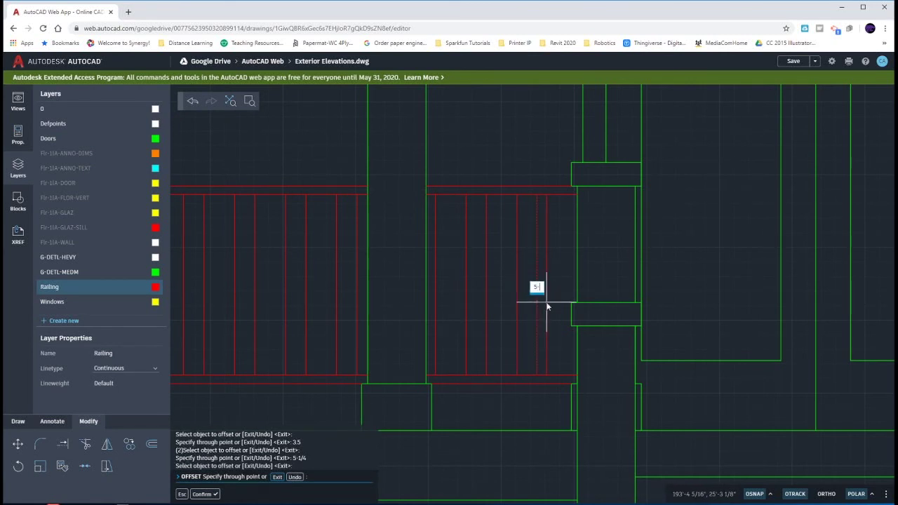
type("5-1/4")
key("Return")
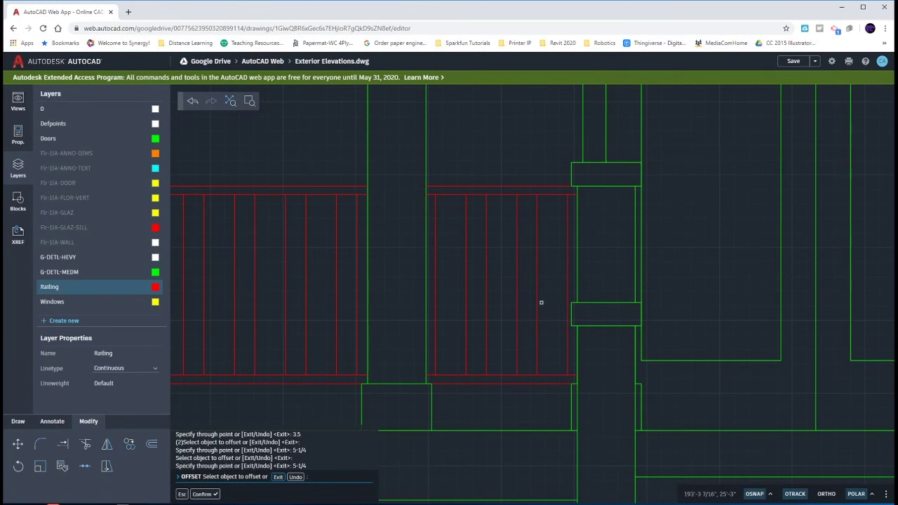
key("Escape")
key("Escape")
key("Escape")
key("Escape")
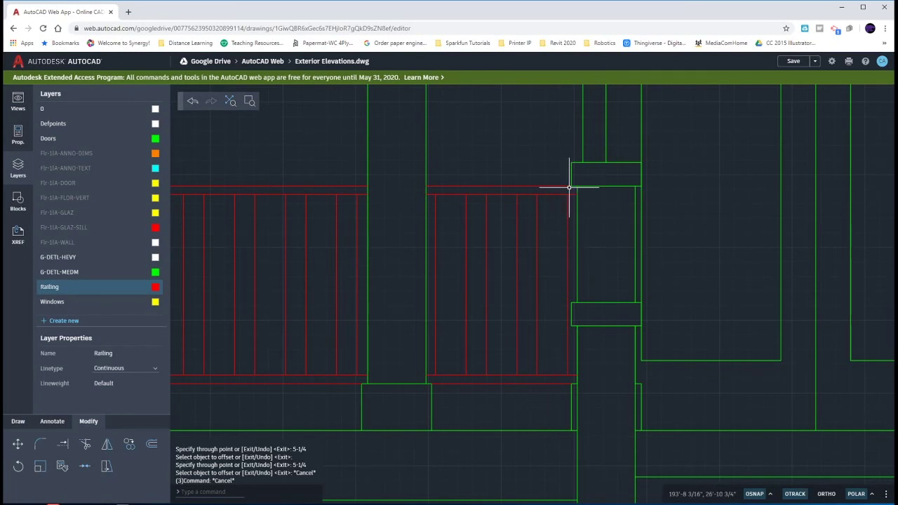
Mirror the narrow bay's rails and balusters about the vertical centreline of the double door, keeping the source objects.
left_click(568, 386)
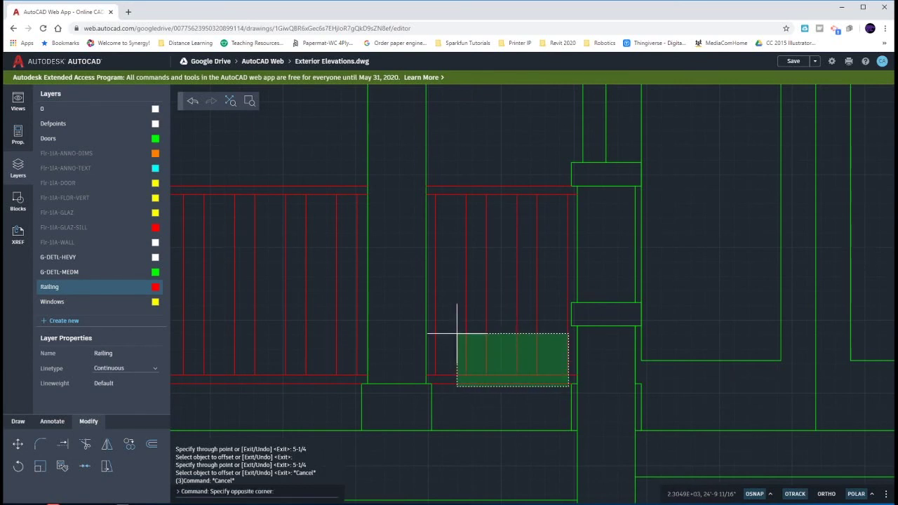
left_click(434, 326)
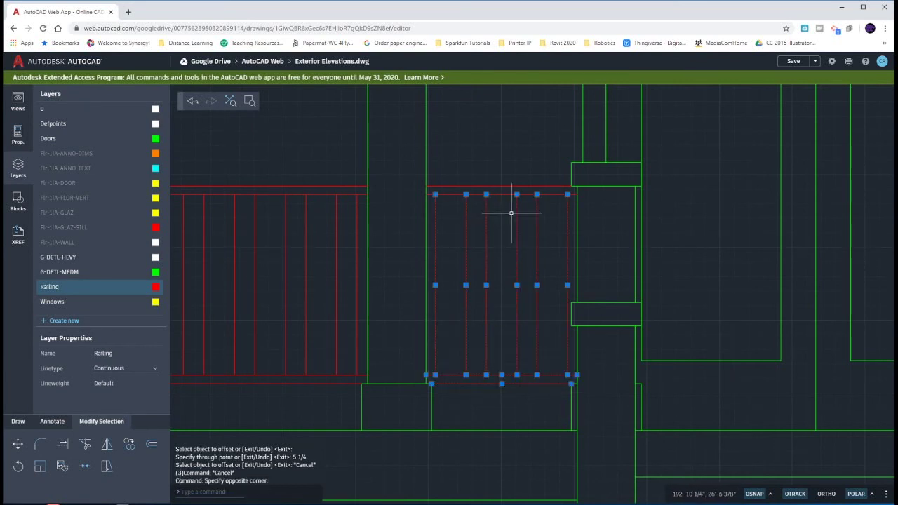
left_click(531, 201)
left_click(505, 162)
middle_click_drag(684, 302, 497, 250)
type("M")
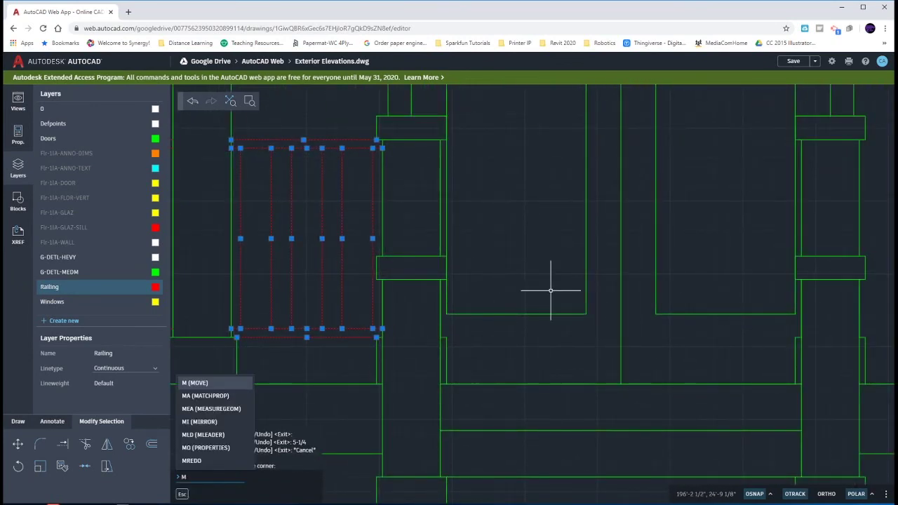
type("I")
key("Return")
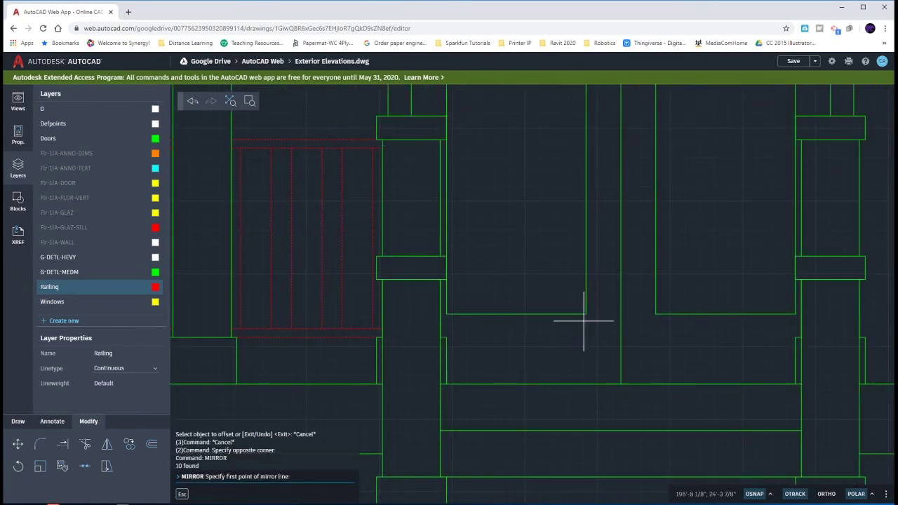
left_click(620, 384)
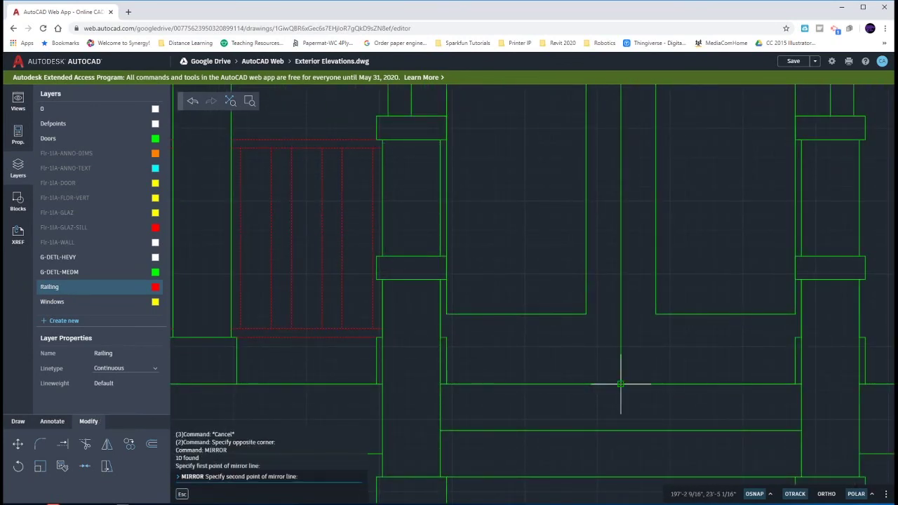
left_click(620, 235)
key("Escape")
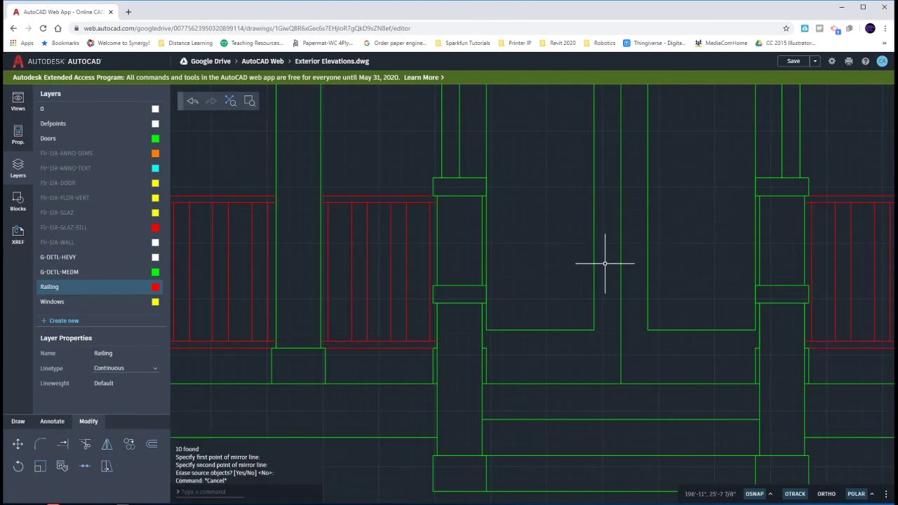
scroll(604, 263, "down", 4)
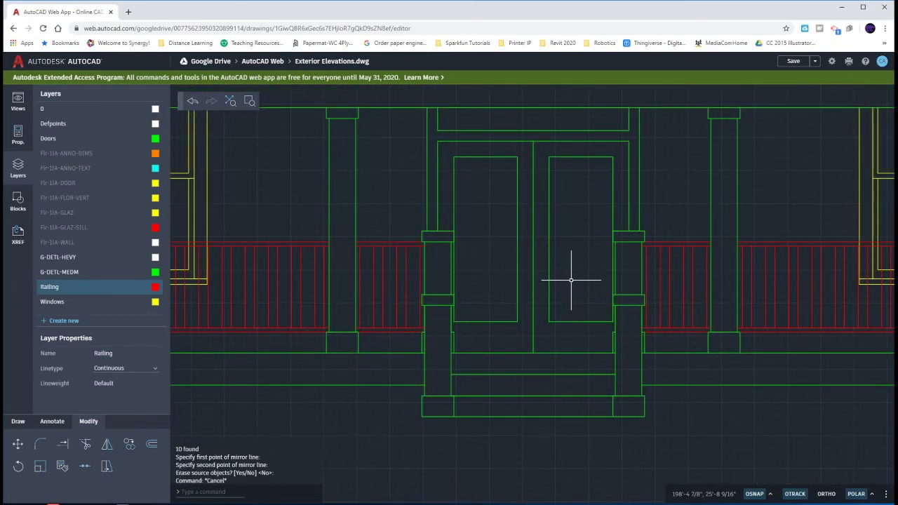
scroll(570, 280, "down", 5)
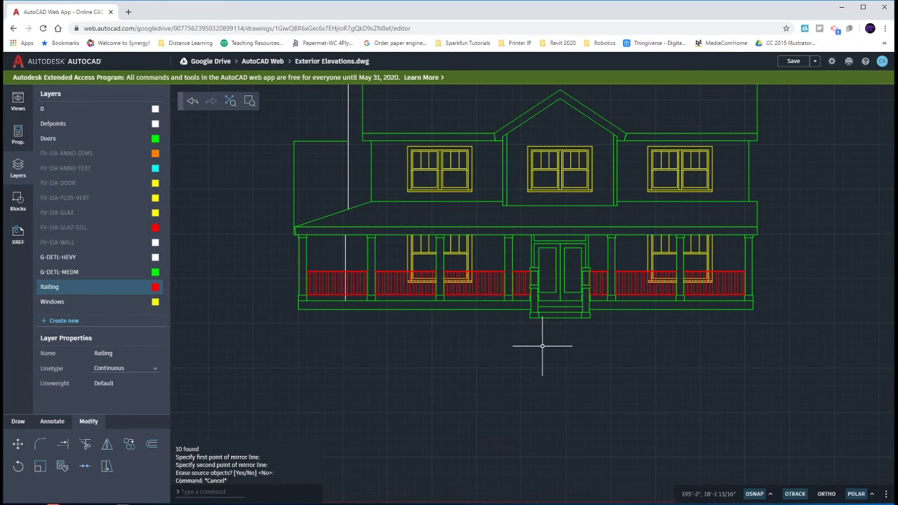
scroll(675, 274, "up", 5)
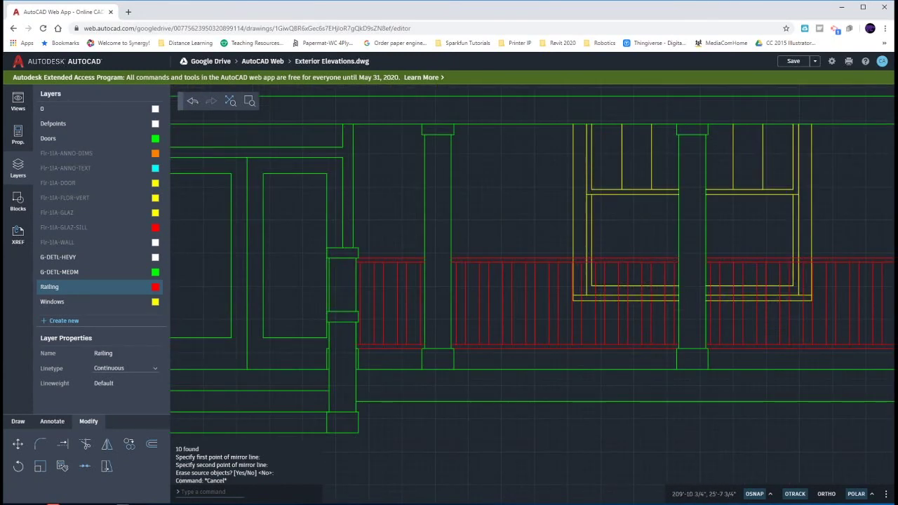
scroll(647, 311, "up", 1)
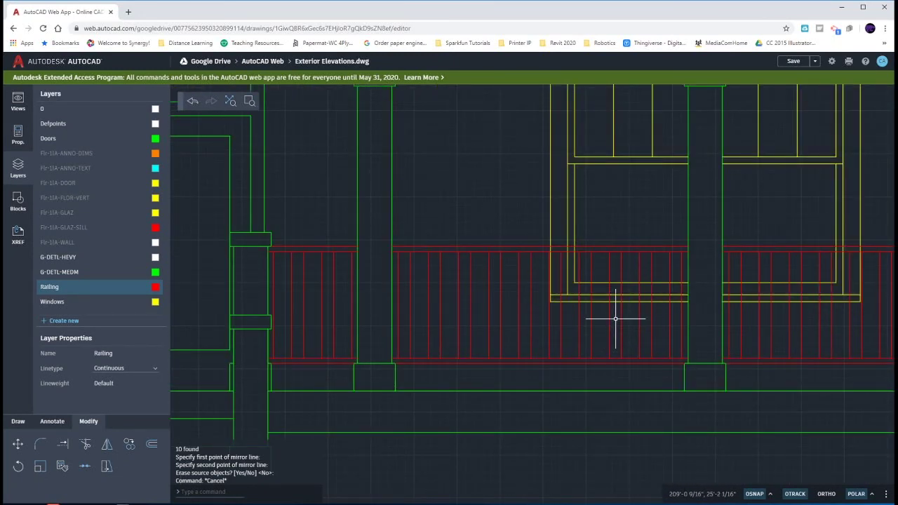
scroll(616, 319, "down", 10)
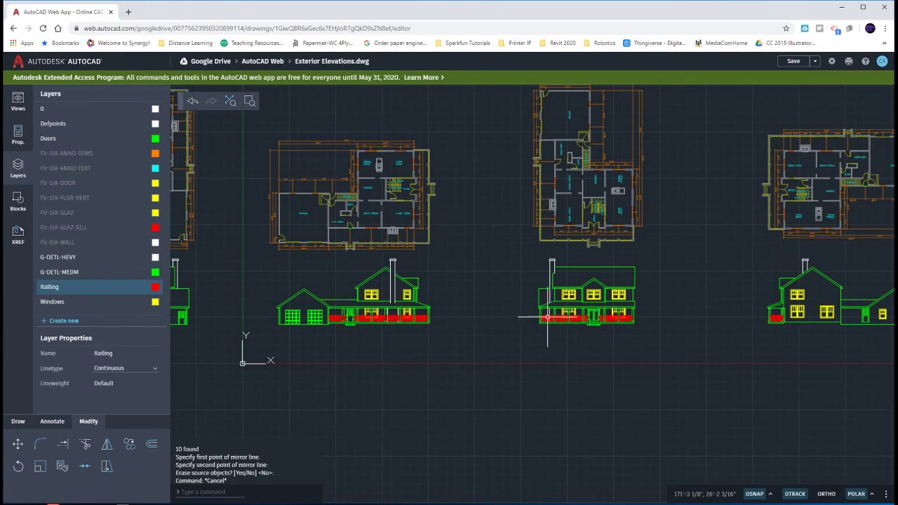
In the garage-side elevation, trim the double window's left frame edge and sill corner where the first baluster and top rail cover them.
scroll(554, 324, "up", 5)
scroll(554, 325, "up", 3)
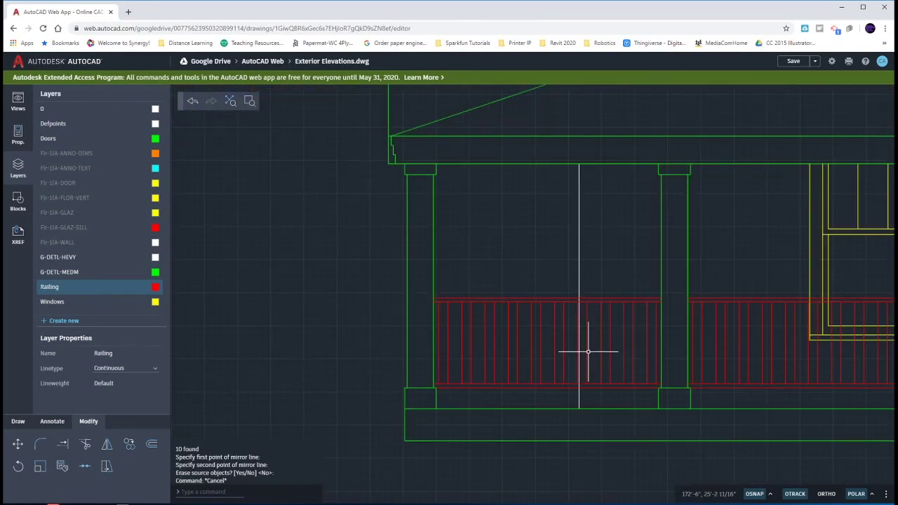
scroll(586, 352, "up", 1)
scroll(576, 284, "down", 10)
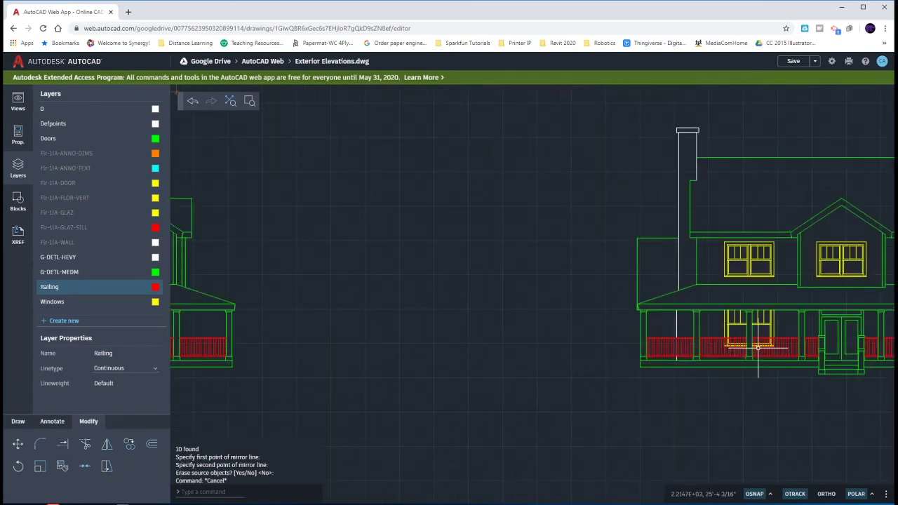
scroll(542, 352, "up", 10)
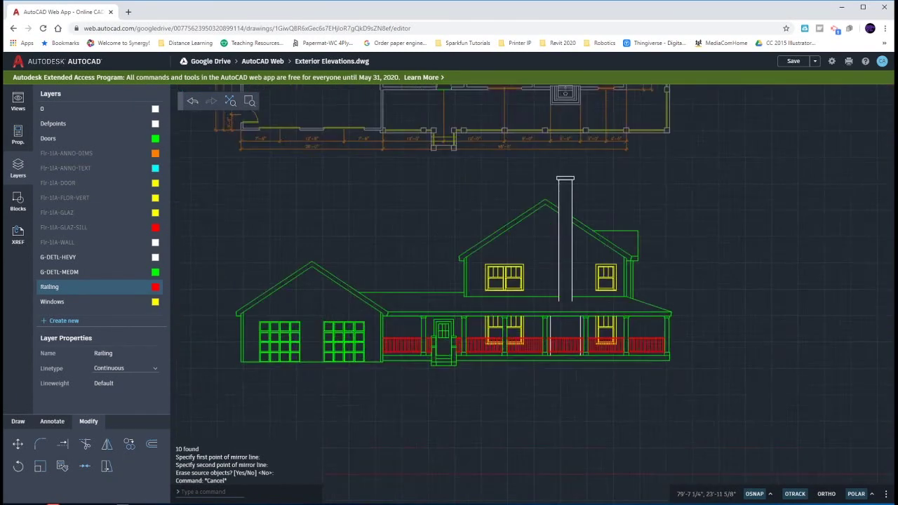
scroll(446, 343, "up", 3)
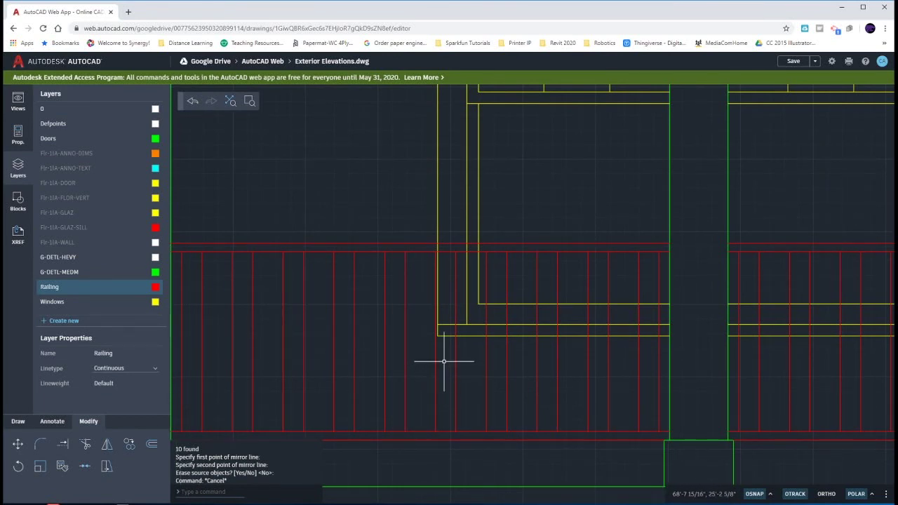
type("TR")
key("Return")
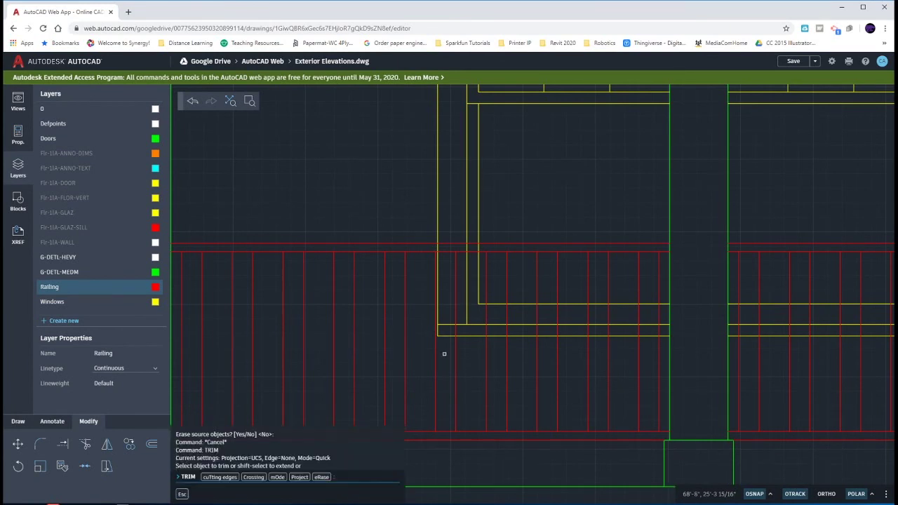
left_click(445, 354)
left_click(446, 320)
left_click(437, 320)
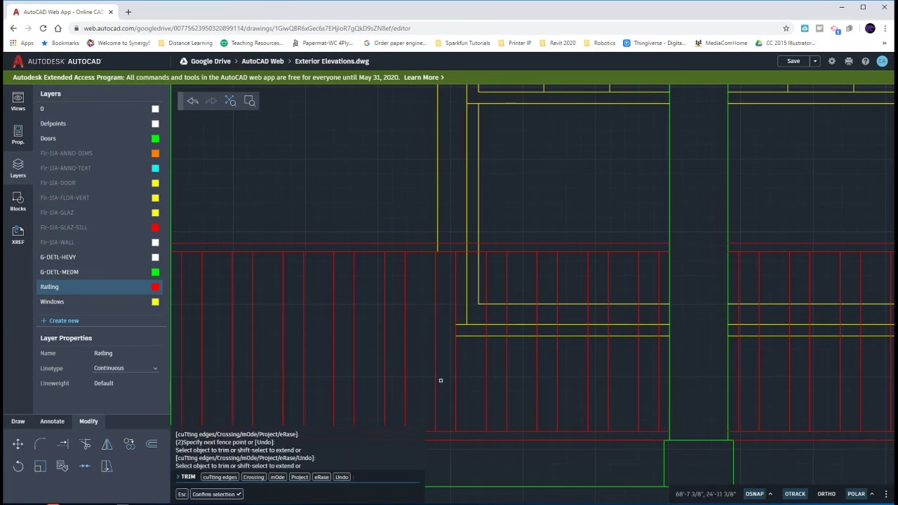
left_click(437, 246)
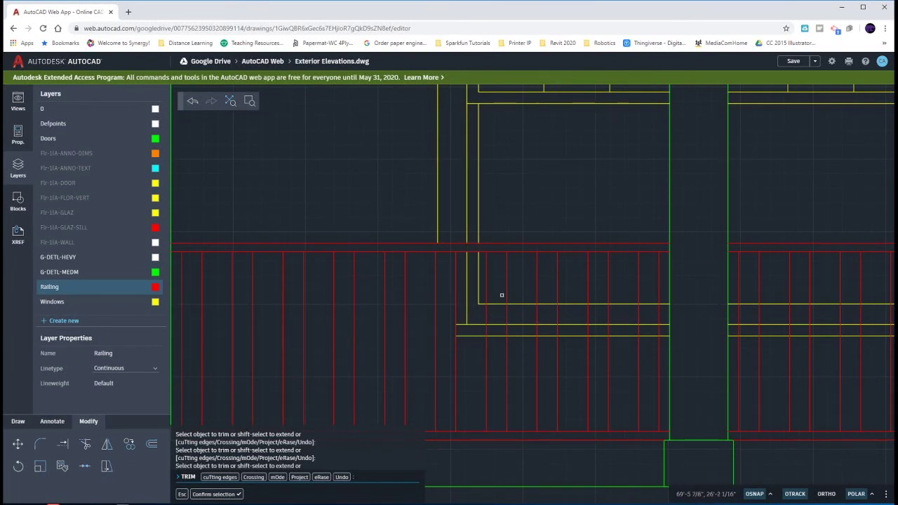
Trim the double window's lower frame and sill lines inside each baluster in the bays on both sides of the porch column.
mouse_move(502, 294)
left_mouse_down()
mouse_move(497, 351)
mouse_move(522, 348)
left_mouse_up()
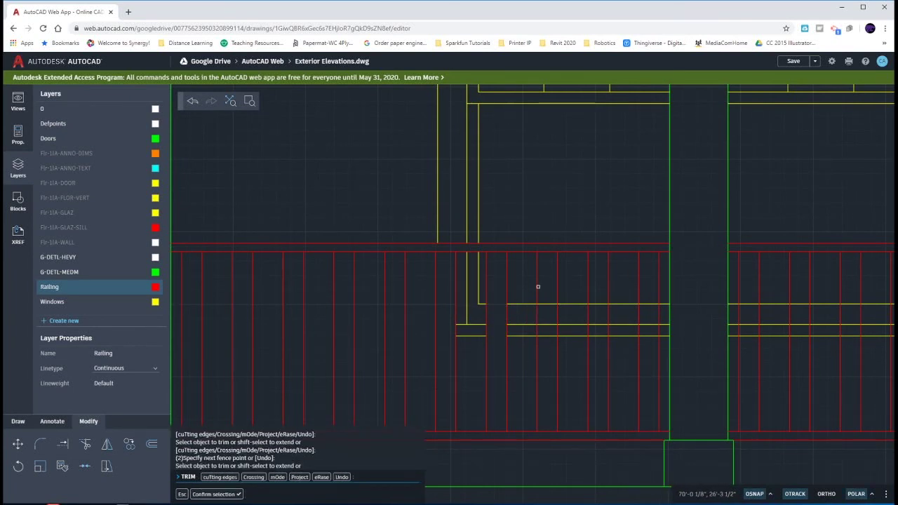
mouse_move(538, 286)
left_mouse_down()
mouse_move(547, 293)
mouse_move(554, 360)
left_mouse_up()
mouse_move(592, 293)
left_mouse_down()
mouse_move(604, 359)
mouse_move(643, 322)
mouse_move(642, 295)
left_mouse_up()
middle_click_drag(711, 291, 424, 281)
mouse_move(463, 284)
left_mouse_down()
mouse_move(463, 355)
mouse_move(511, 321)
mouse_move(513, 289)
mouse_move(567, 344)
mouse_move(617, 333)
mouse_move(611, 280)
left_mouse_up()
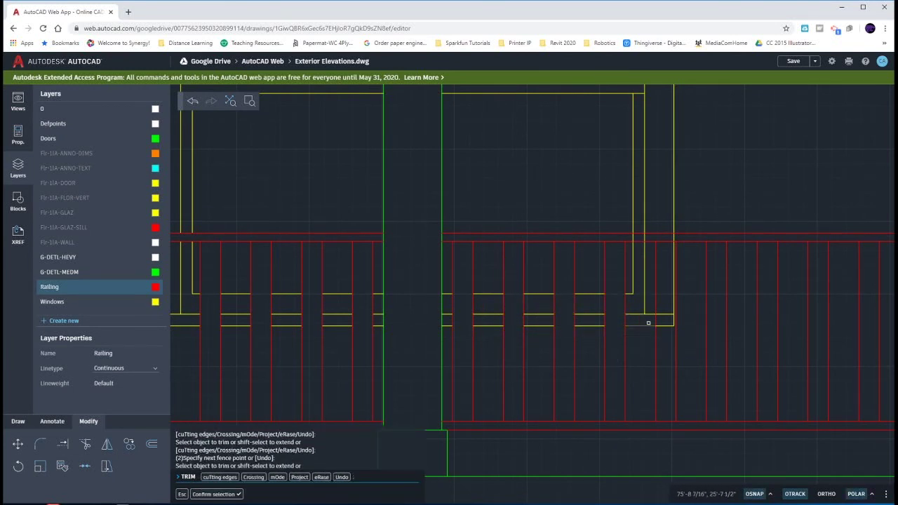
Trim the double window's right sill corner inside the end baluster and its right frame lines inside the top rail.
left_click_drag(662, 310, 664, 333)
left_click(673, 323)
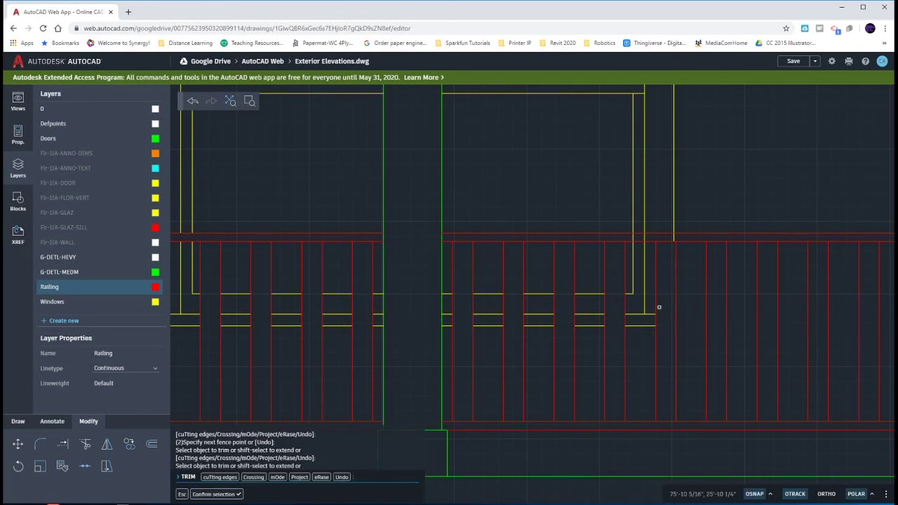
left_click(633, 237)
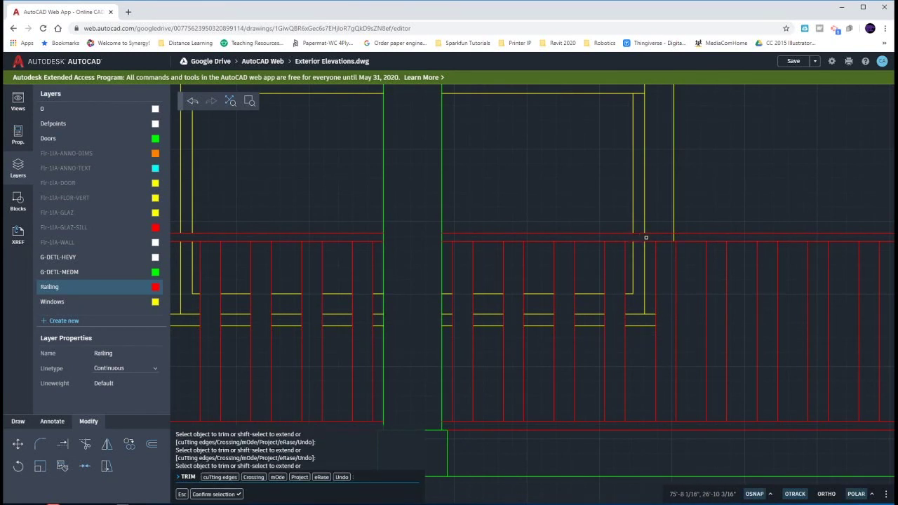
scroll(578, 286, "down", 5)
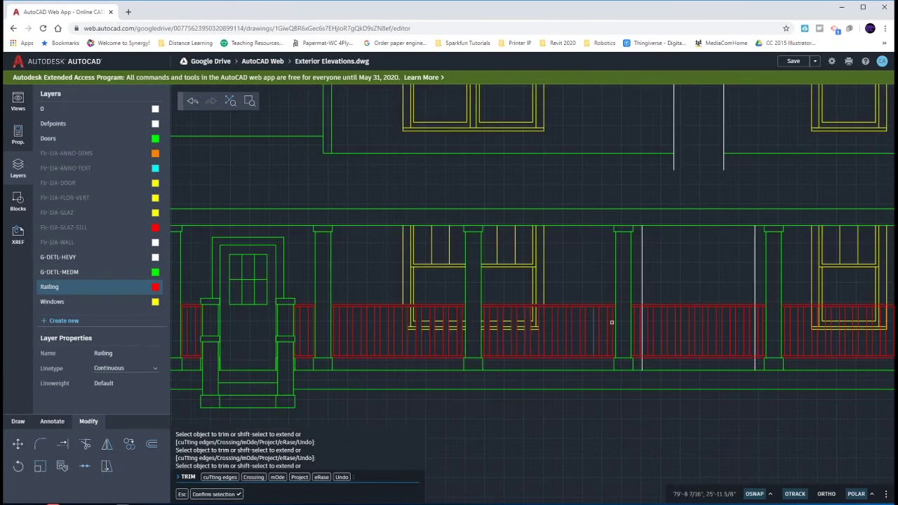
Trim the single window's sill lines inside its first two balusters and its left frame lines inside the top rail.
middle_click_drag(620, 323, 383, 315)
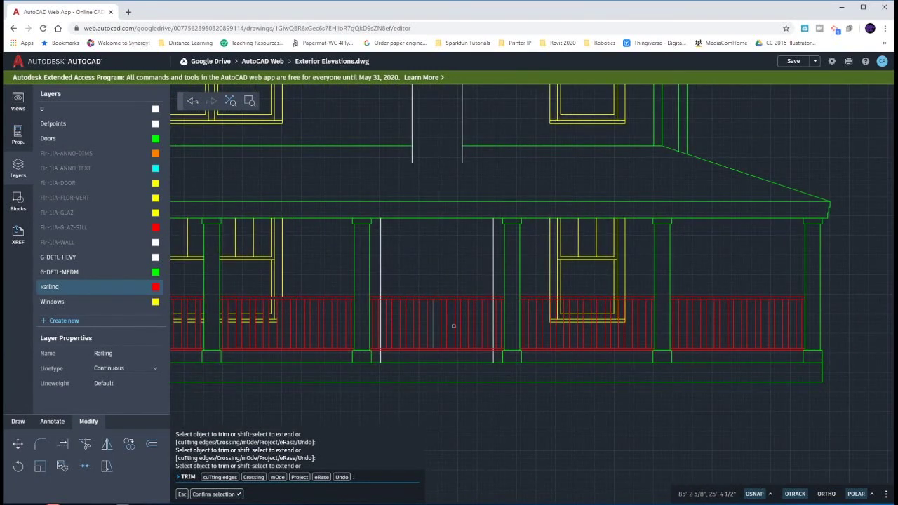
scroll(561, 316, "up", 8)
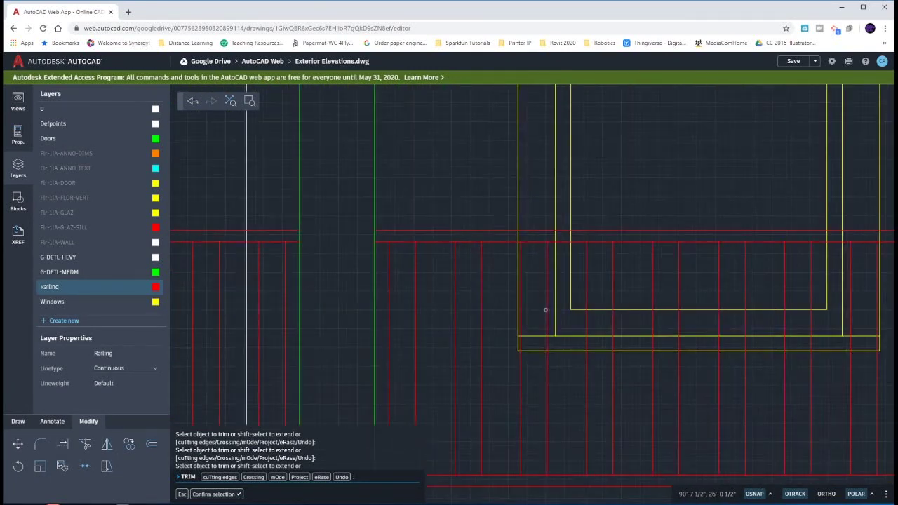
left_click(537, 302)
left_click(535, 379)
key("Return")
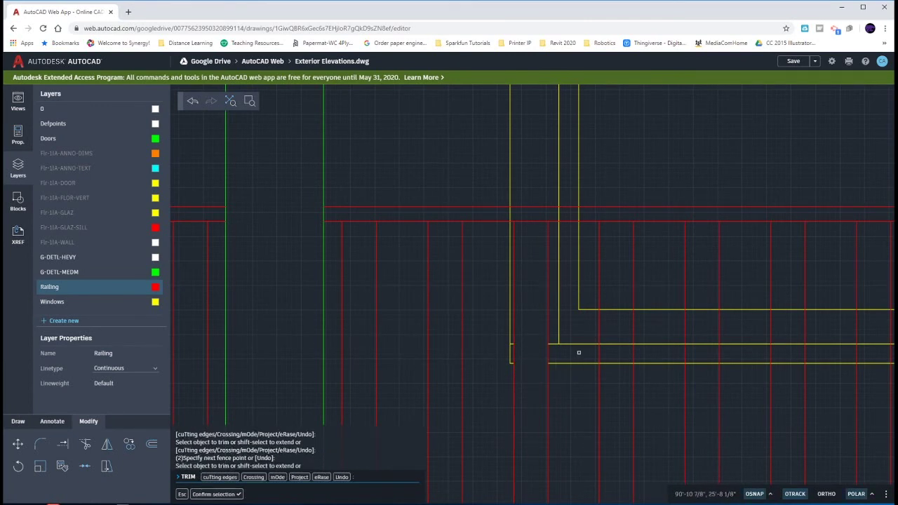
left_click(613, 295)
left_click(616, 378)
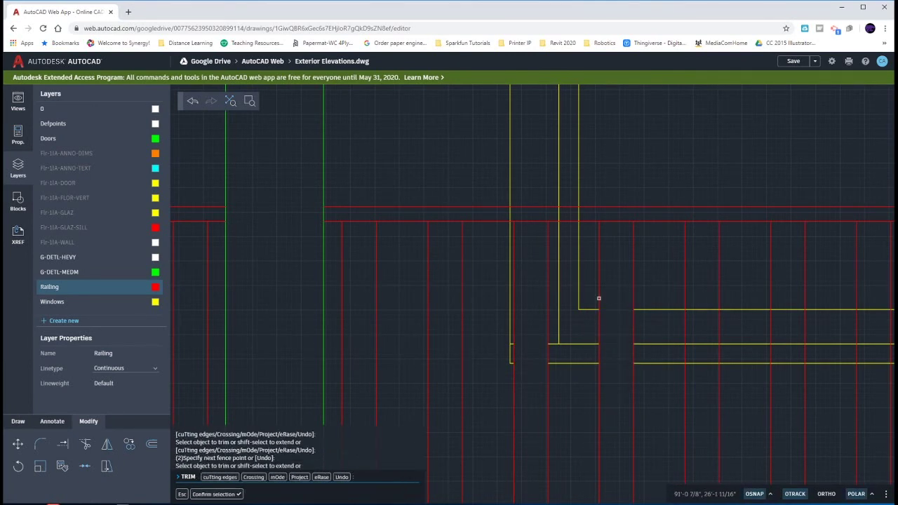
left_click(590, 218)
left_click(501, 211)
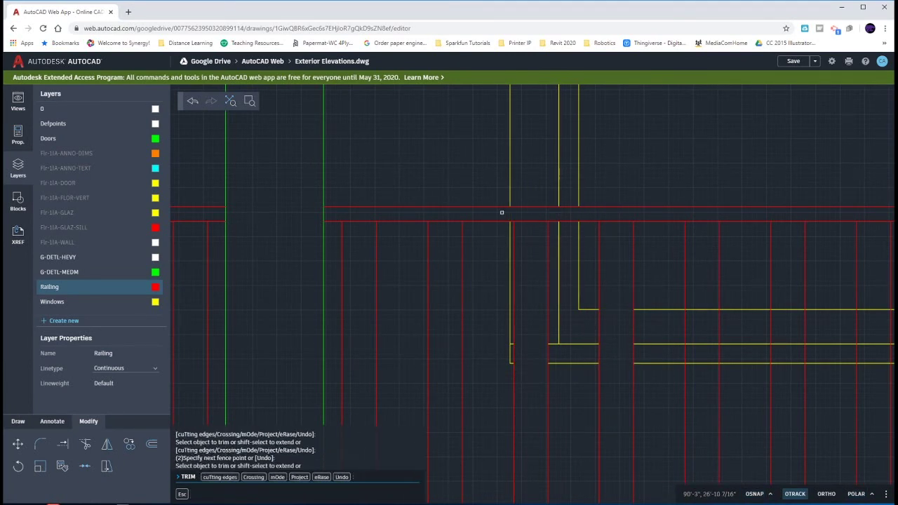
Trim the single window's sill lines inside the remaining balusters and its right frame lines inside the top rail.
left_click(691, 295)
left_click(697, 377)
left_click(779, 377)
left_click(773, 295)
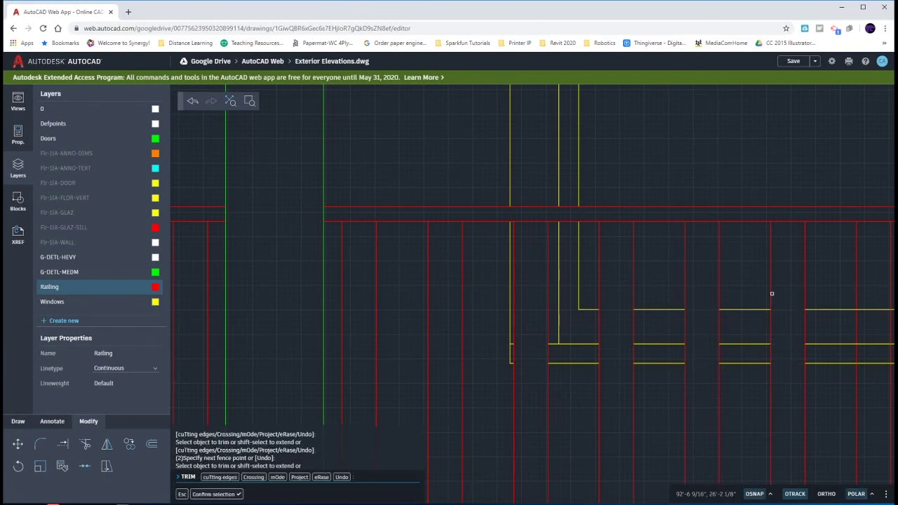
middle_click_drag(771, 293, 461, 288)
left_click(543, 288)
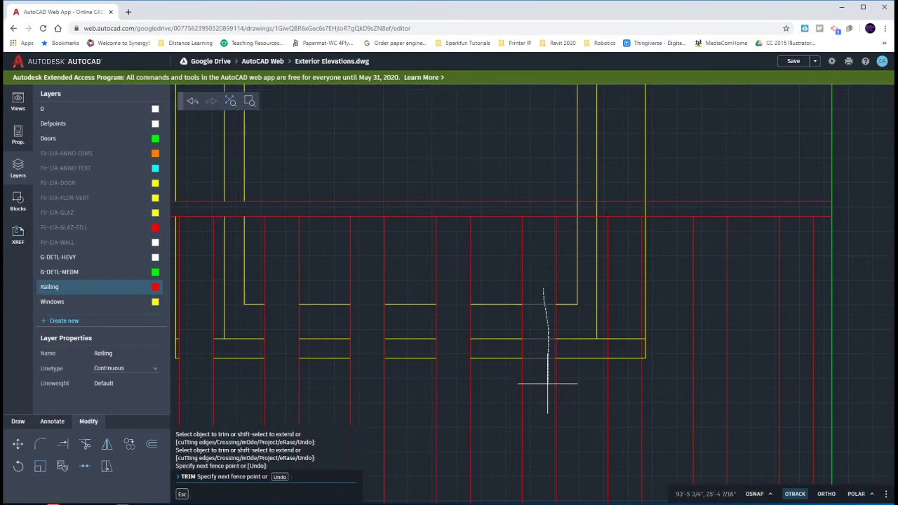
left_click(545, 372)
left_click(631, 371)
left_click(626, 316)
left_click(600, 223)
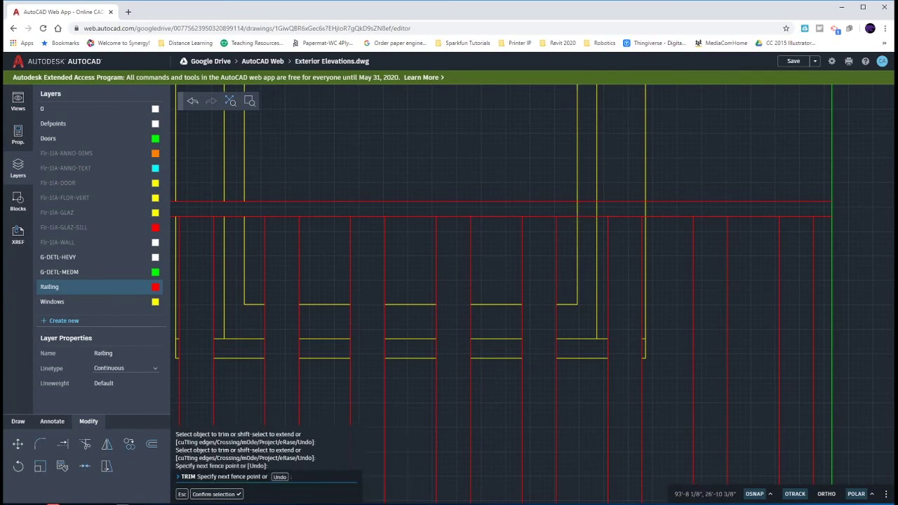
left_click(650, 207)
Trim both white vertical chimney lines where they pass behind the railing in the bay between the two windows.
scroll(726, 260, "down", 5)
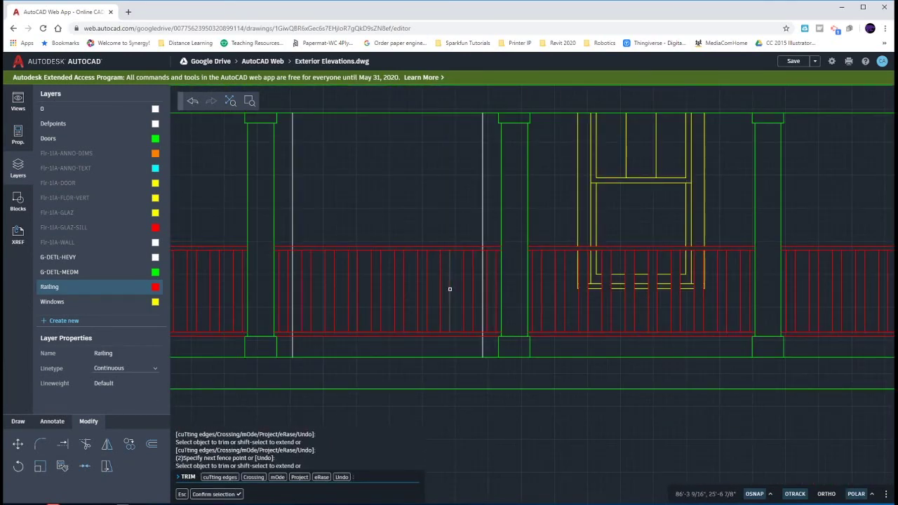
middle_click_drag(414, 296, 441, 293)
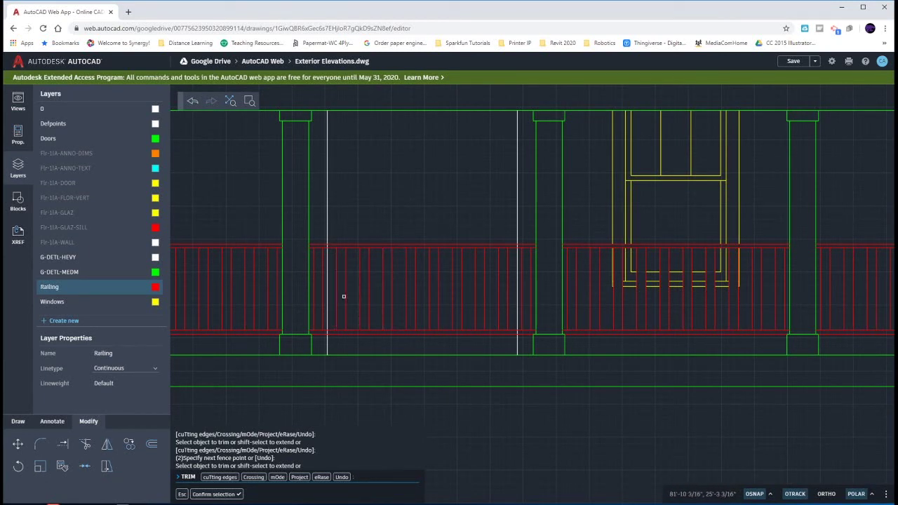
scroll(328, 250, "up", 3)
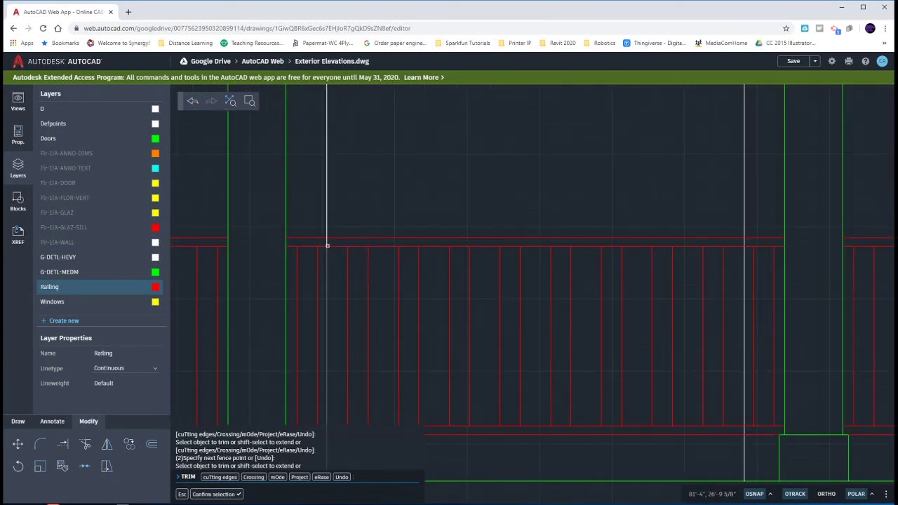
left_click(327, 242)
left_click(328, 252)
scroll(336, 250, "down", 1)
scroll(336, 249, "down", 3)
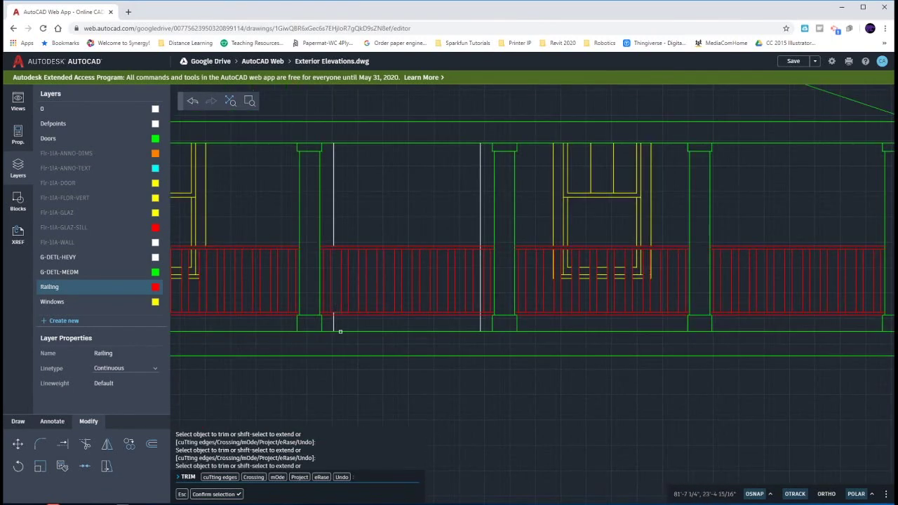
scroll(325, 296, "up", 3)
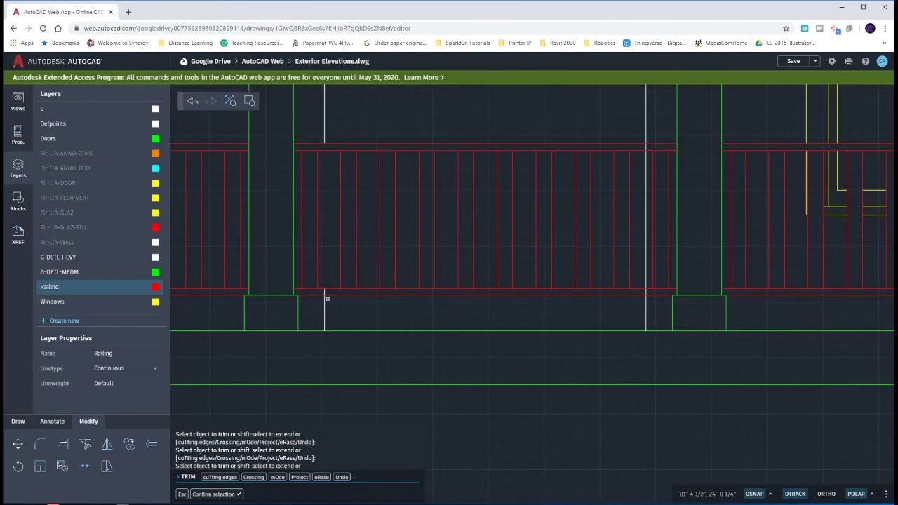
left_click(645, 292)
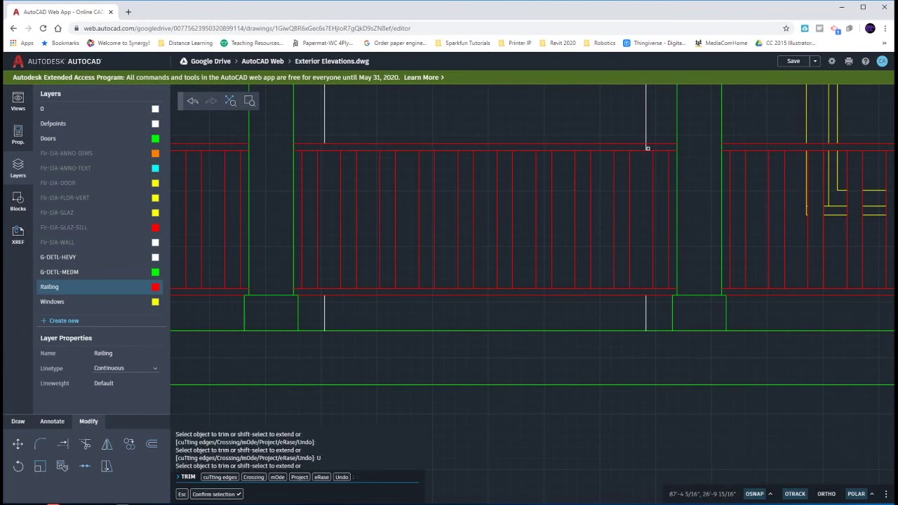
scroll(452, 249, "down", 3)
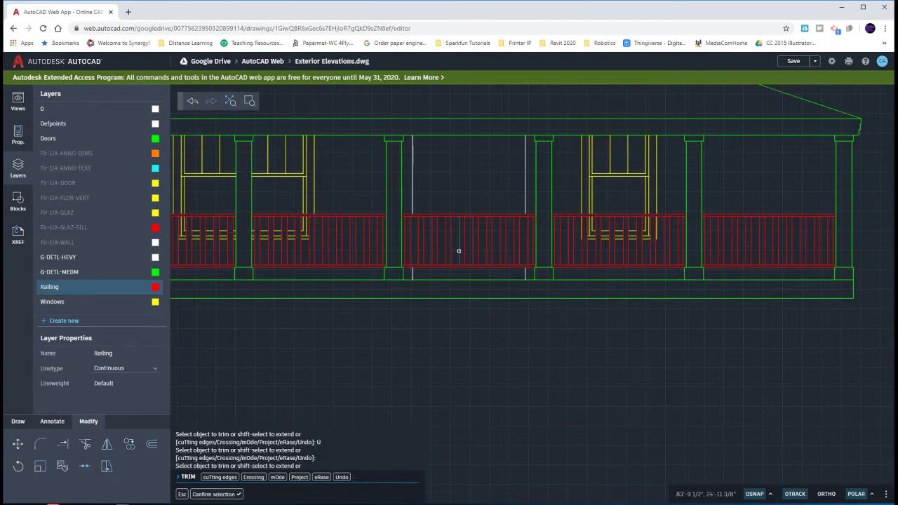
In the double-door elevation, trim the white vertical chimney line behind the railing of the leftmost porch bay.
scroll(491, 311, "down", 3)
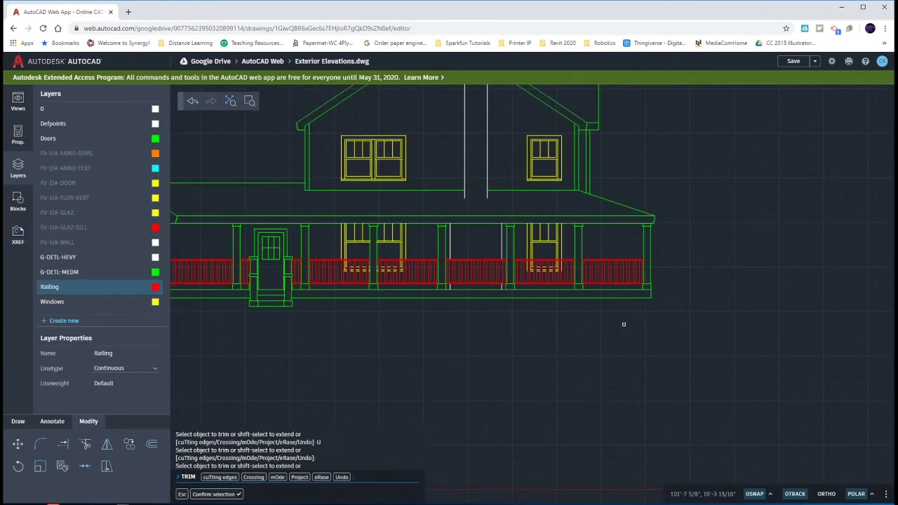
scroll(620, 332, "down", 4)
middle_click_drag(719, 339, 379, 334)
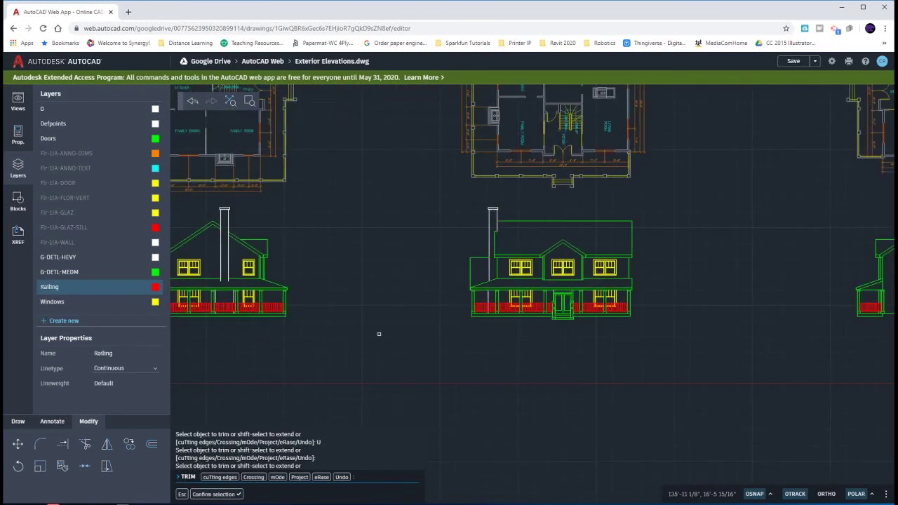
scroll(466, 302, "up", 1)
scroll(466, 302, "up", 6)
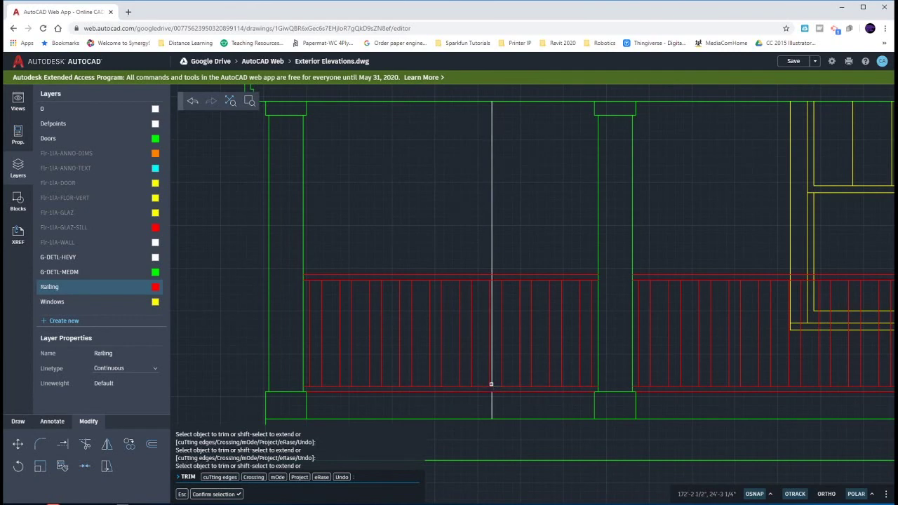
left_click(492, 329)
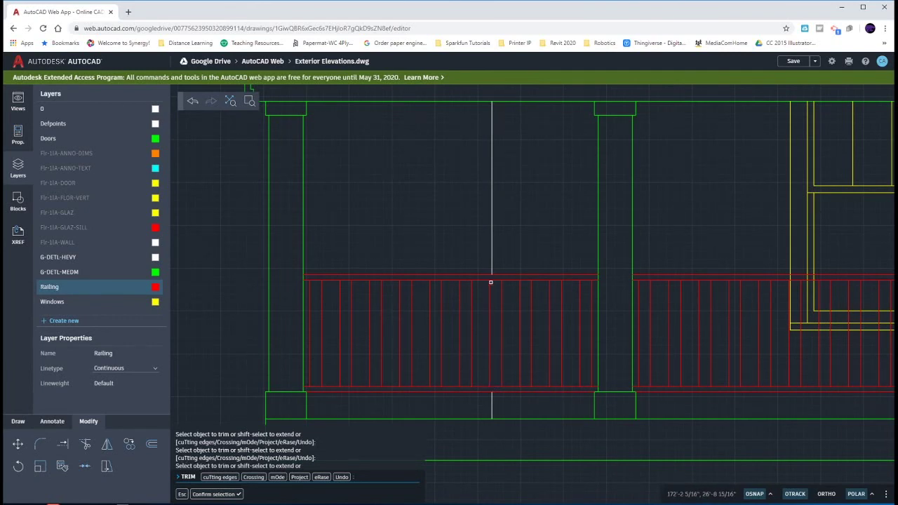
Trim the lower left corner of the window left of the double door behind its baluster, and its left frame lines inside the top rail.
scroll(456, 301, "down", 3)
scroll(435, 309, "up", 4)
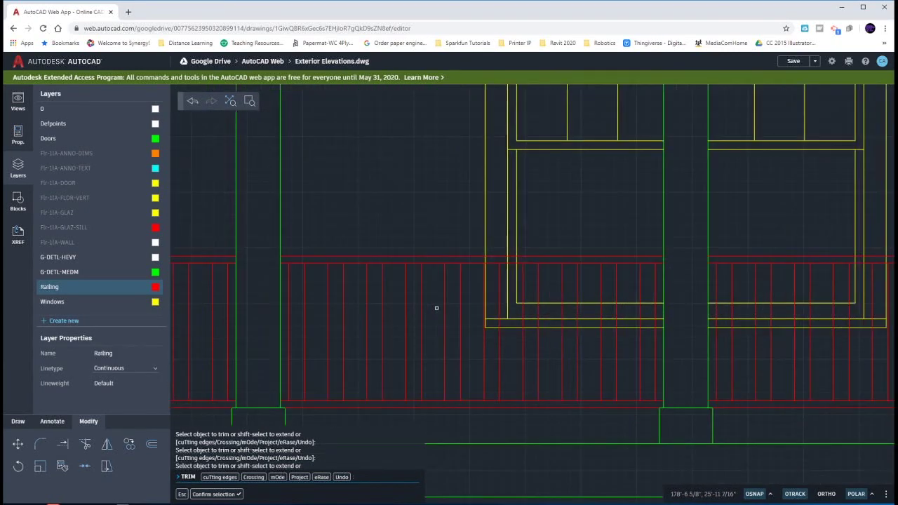
scroll(483, 301, "up", 3)
left_click(491, 302)
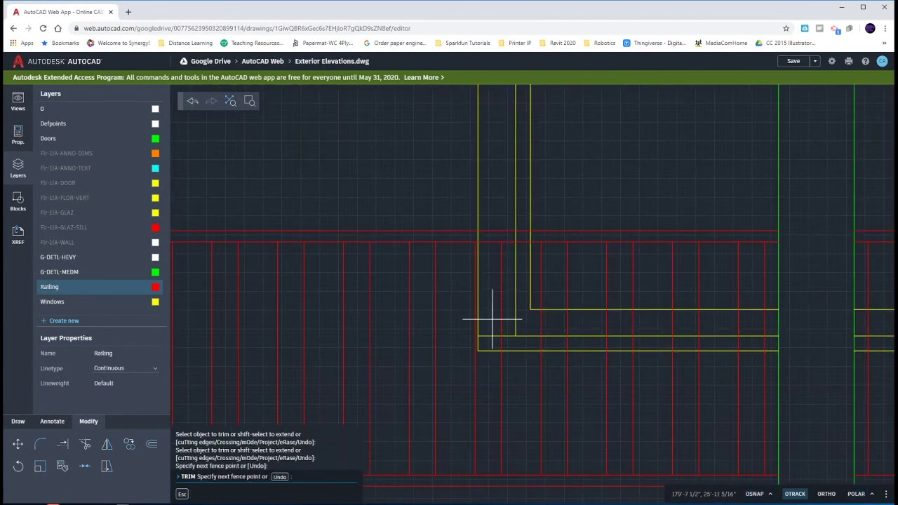
left_click(479, 346, "shift")
left_click(479, 346, "shift")
left_click(478, 345)
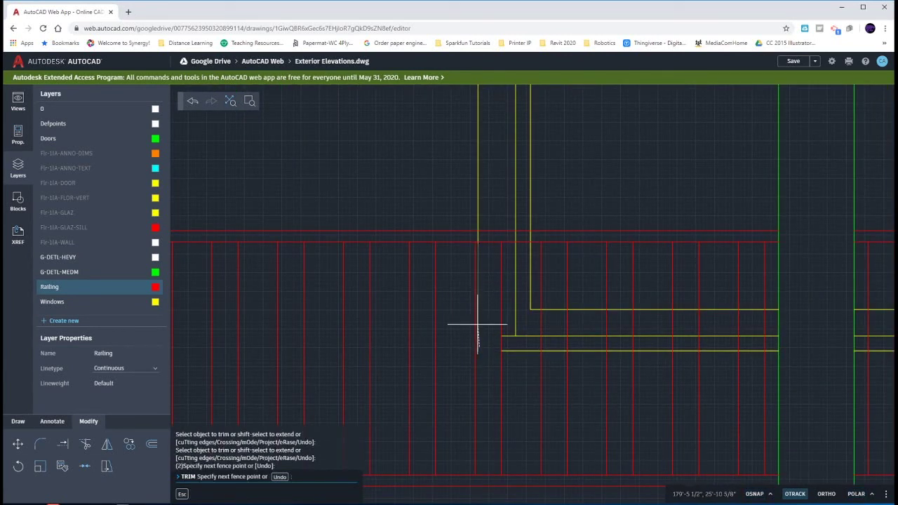
key("Return")
left_click(473, 236)
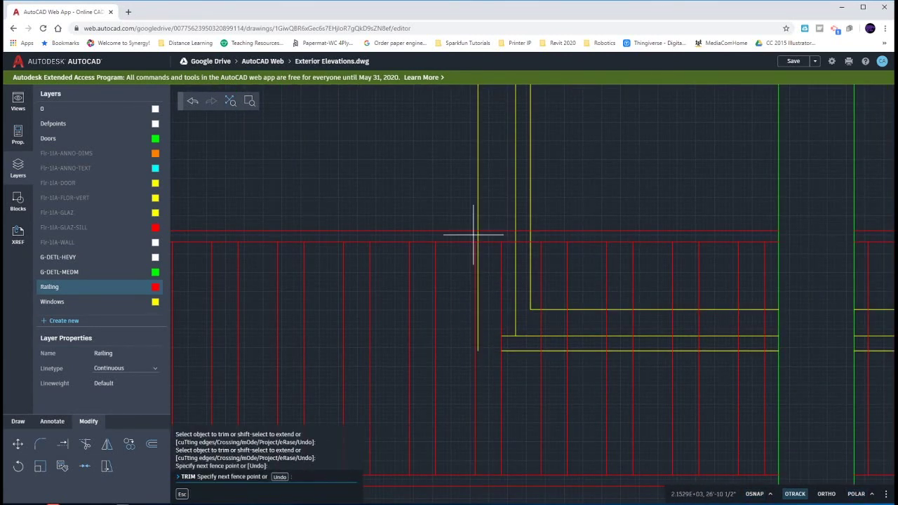
left_click(525, 234)
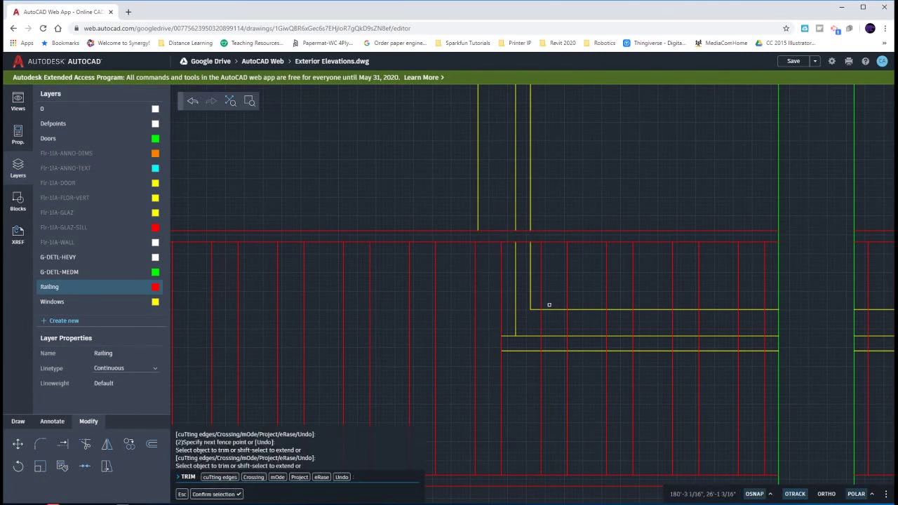
Trim the same window's three sill lines inside the four balusters between its left frame and the porch column.
left_click_drag(549, 307, 557, 363)
left_click_drag(622, 365, 616, 300)
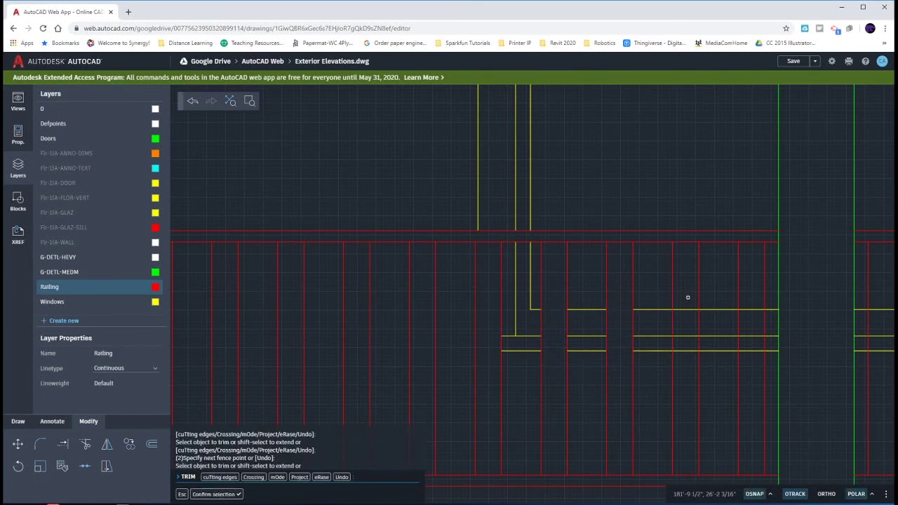
left_click_drag(687, 297, 687, 365)
left_click_drag(753, 351, 746, 301)
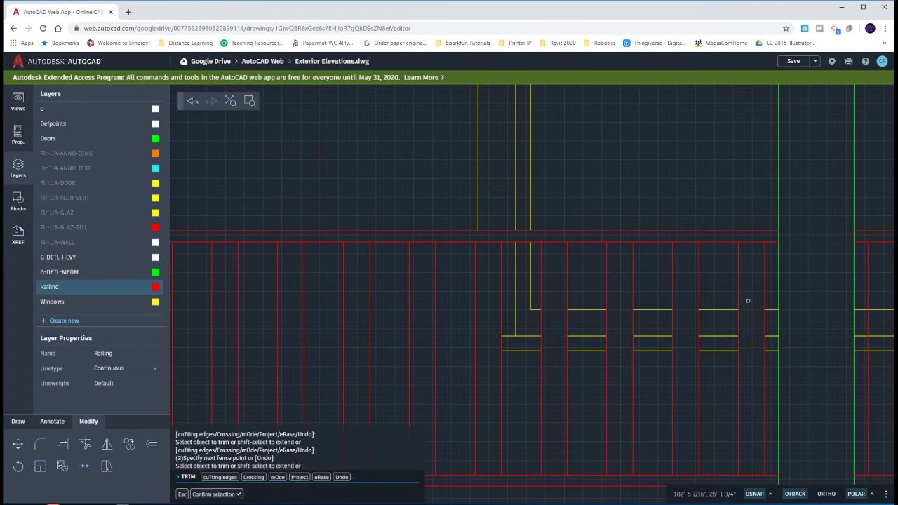
Trim the window's sill lines inside the four balusters just right of the porch column.
middle_click_drag(746, 301, 402, 291)
left_click_drag(537, 298, 542, 359)
left_click_drag(613, 356, 602, 287)
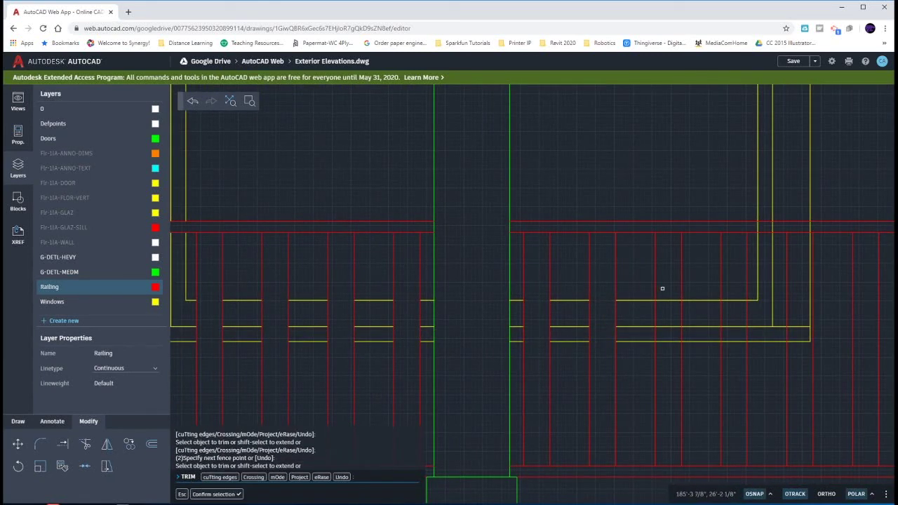
left_click_drag(662, 289, 668, 350)
left_click_drag(729, 355, 733, 292)
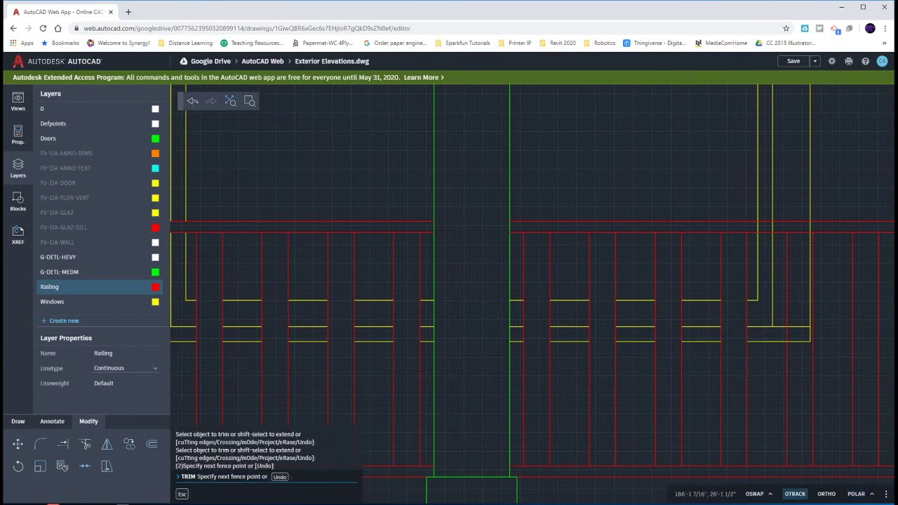
Trim the window's lower right corner behind its last baluster and its right frame lines inside the top rail.
left_click_drag(795, 320, 795, 347)
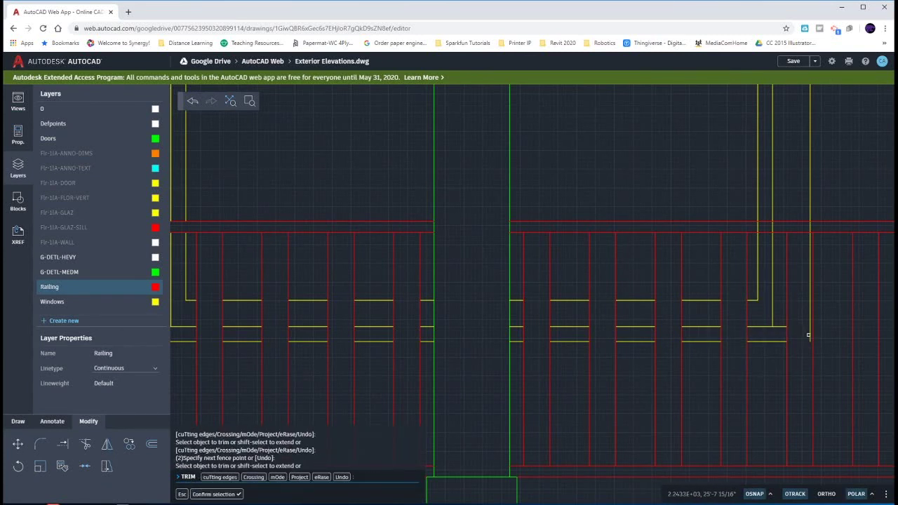
left_click(808, 335)
left_click_drag(814, 227, 750, 226)
On the window right of the double door, trim the lower left corner and first sill crossing behind balusters, and the left frame lines inside the top rail.
scroll(615, 316, "down", 5)
scroll(616, 316, "up", 6)
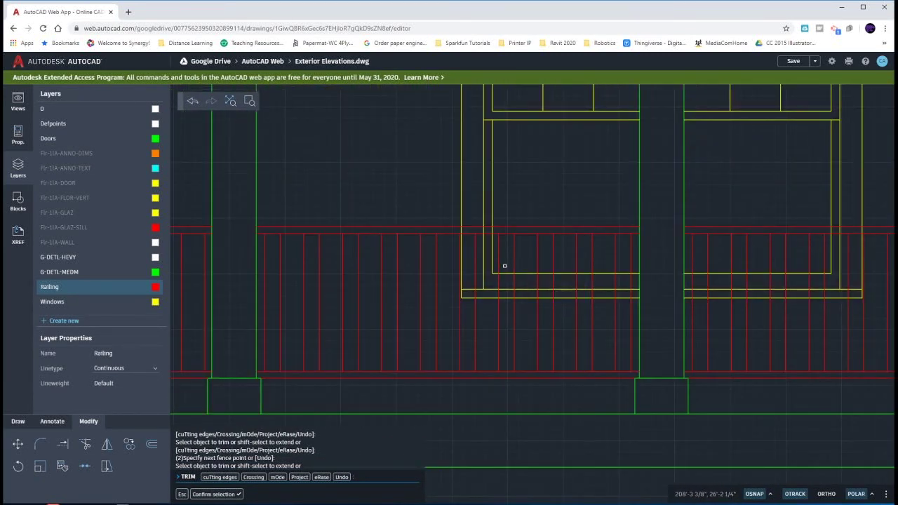
left_click_drag(504, 266, 507, 307)
left_click(468, 299)
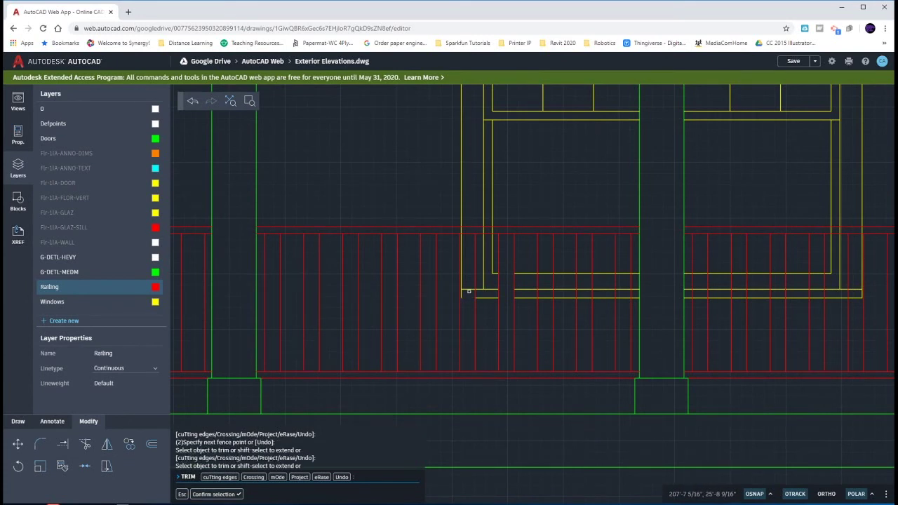
left_click(464, 290)
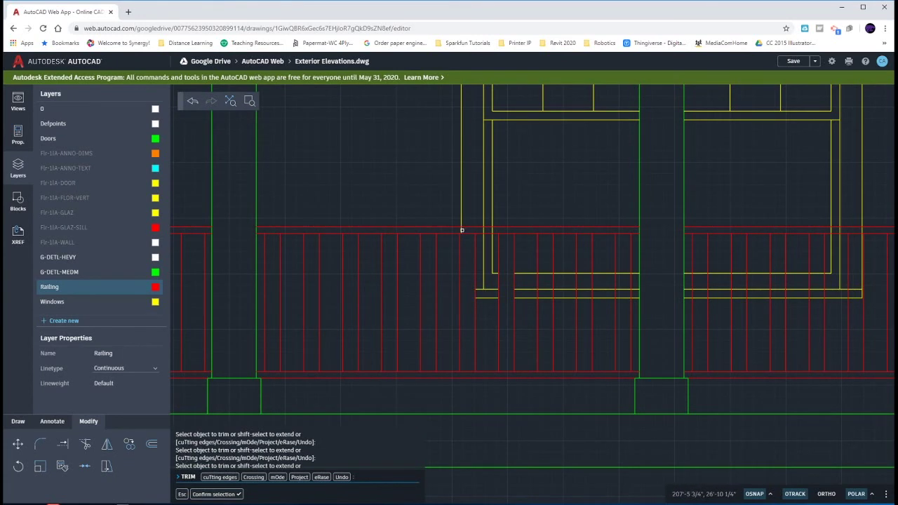
mouse_move(484, 230)
left_mouse_down()
mouse_move(493, 261)
mouse_move(483, 234)
left_mouse_up()
Trim this window's sill lines inside the remaining three balusters left of the porch column.
left_click_drag(524, 272, 544, 309)
left_click(585, 270)
left_click(585, 268)
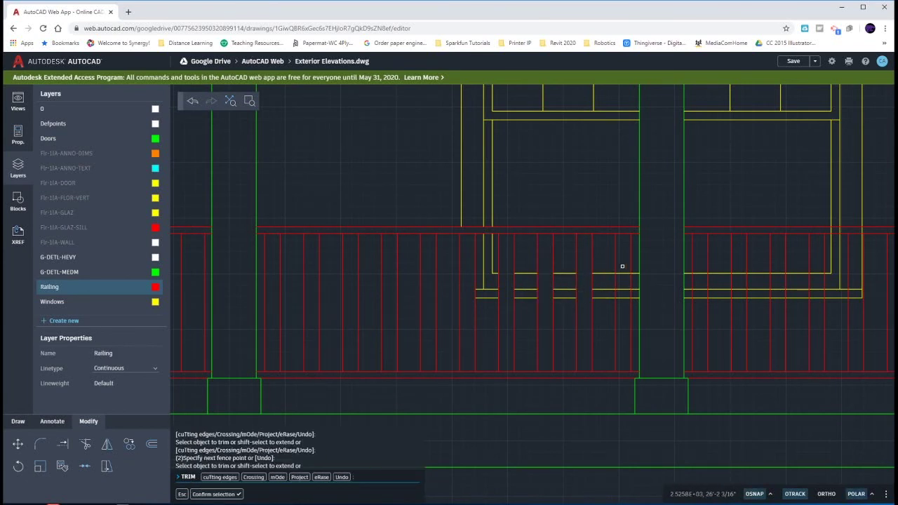
left_click(622, 267)
left_click(623, 308)
Trim the right-hand window's sill lines inside the four balusters right of the porch column.
left_click(700, 266)
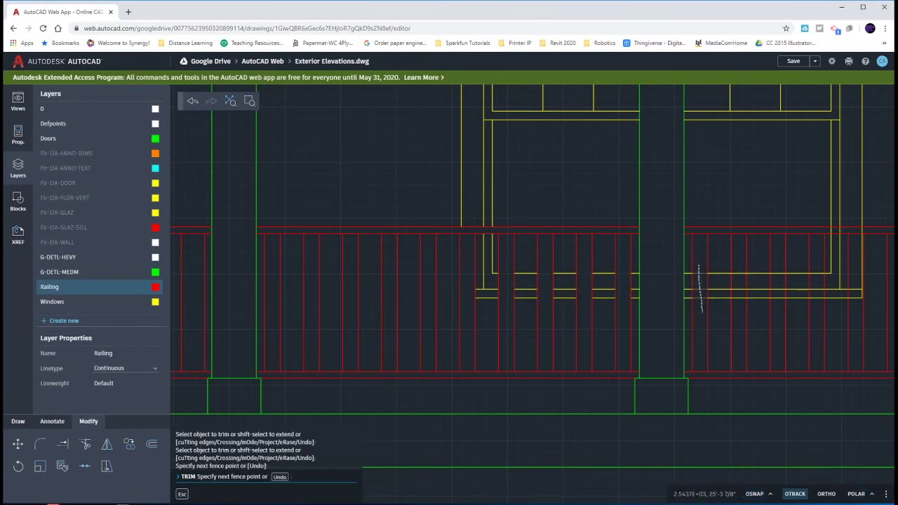
left_click(701, 312)
left_click(738, 269)
left_click(741, 303)
left_click(783, 270)
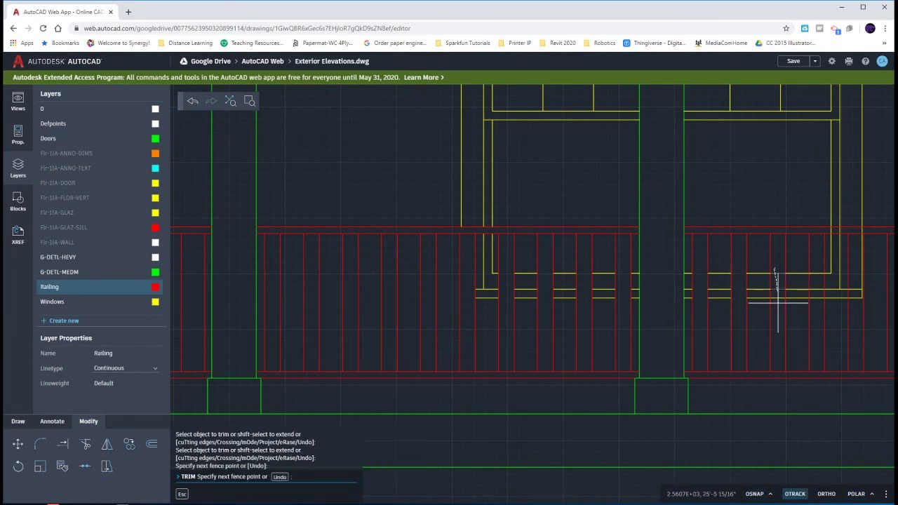
left_click(771, 303)
left_click(812, 266)
left_click(818, 311)
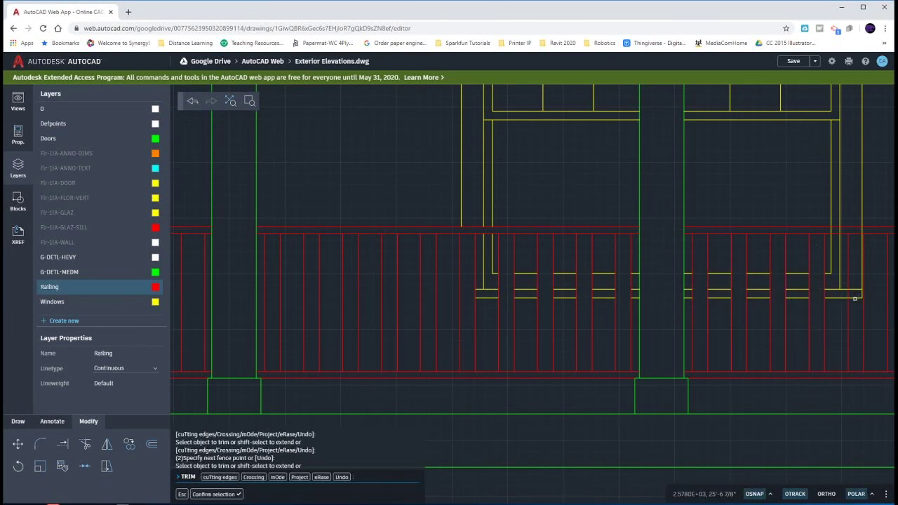
Trim the right-hand window's lower right corner behind its baluster and its right frame lines inside the top rail, then end trimming.
left_click(854, 297)
left_click(859, 290)
left_click(861, 289)
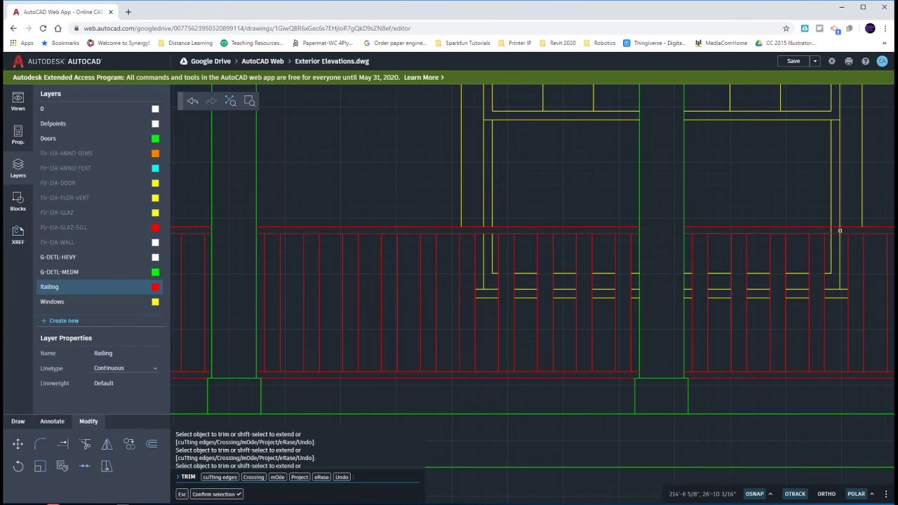
scroll(809, 236, "down", 10)
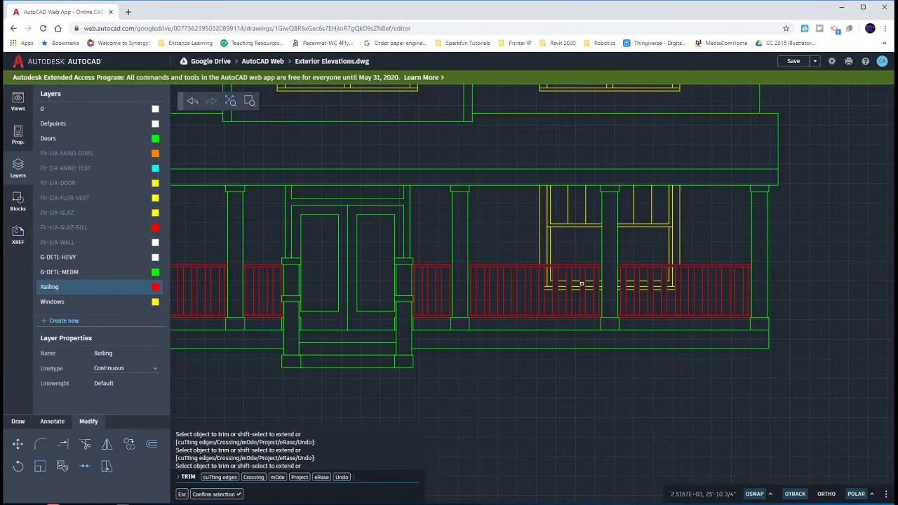
scroll(572, 305, "down", 5)
key("Escape")
key("Escape")
scroll(572, 306, "up", 3)
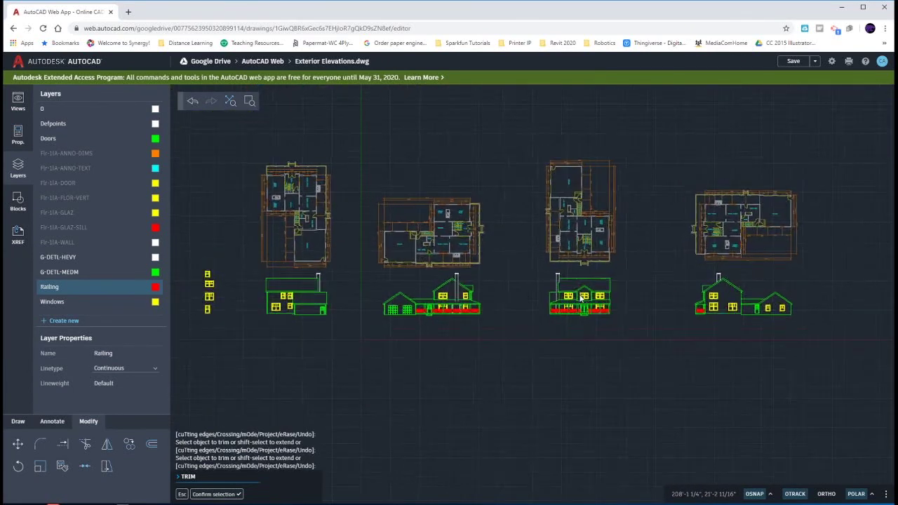